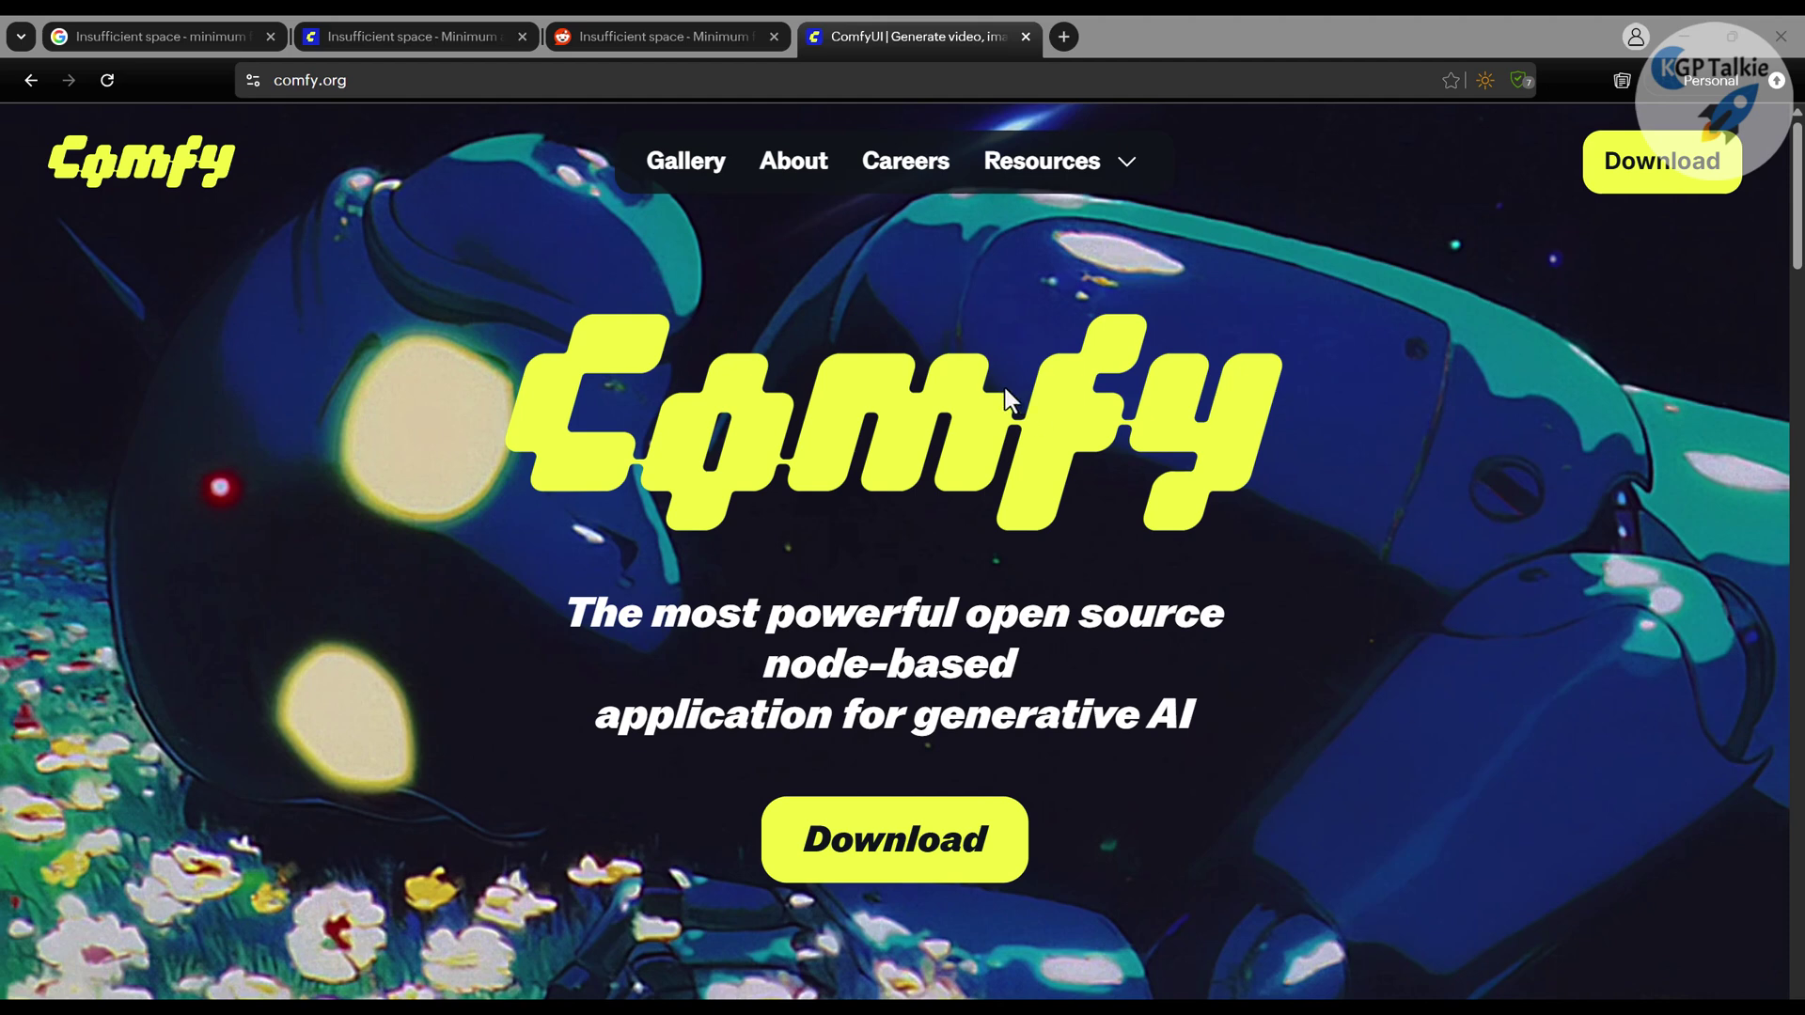
Step: Review the forum and Reddit posts about the ComfyUI insufficient-space error, and download the ComfyUI installer for Windows from comfy.org
click(362, 35)
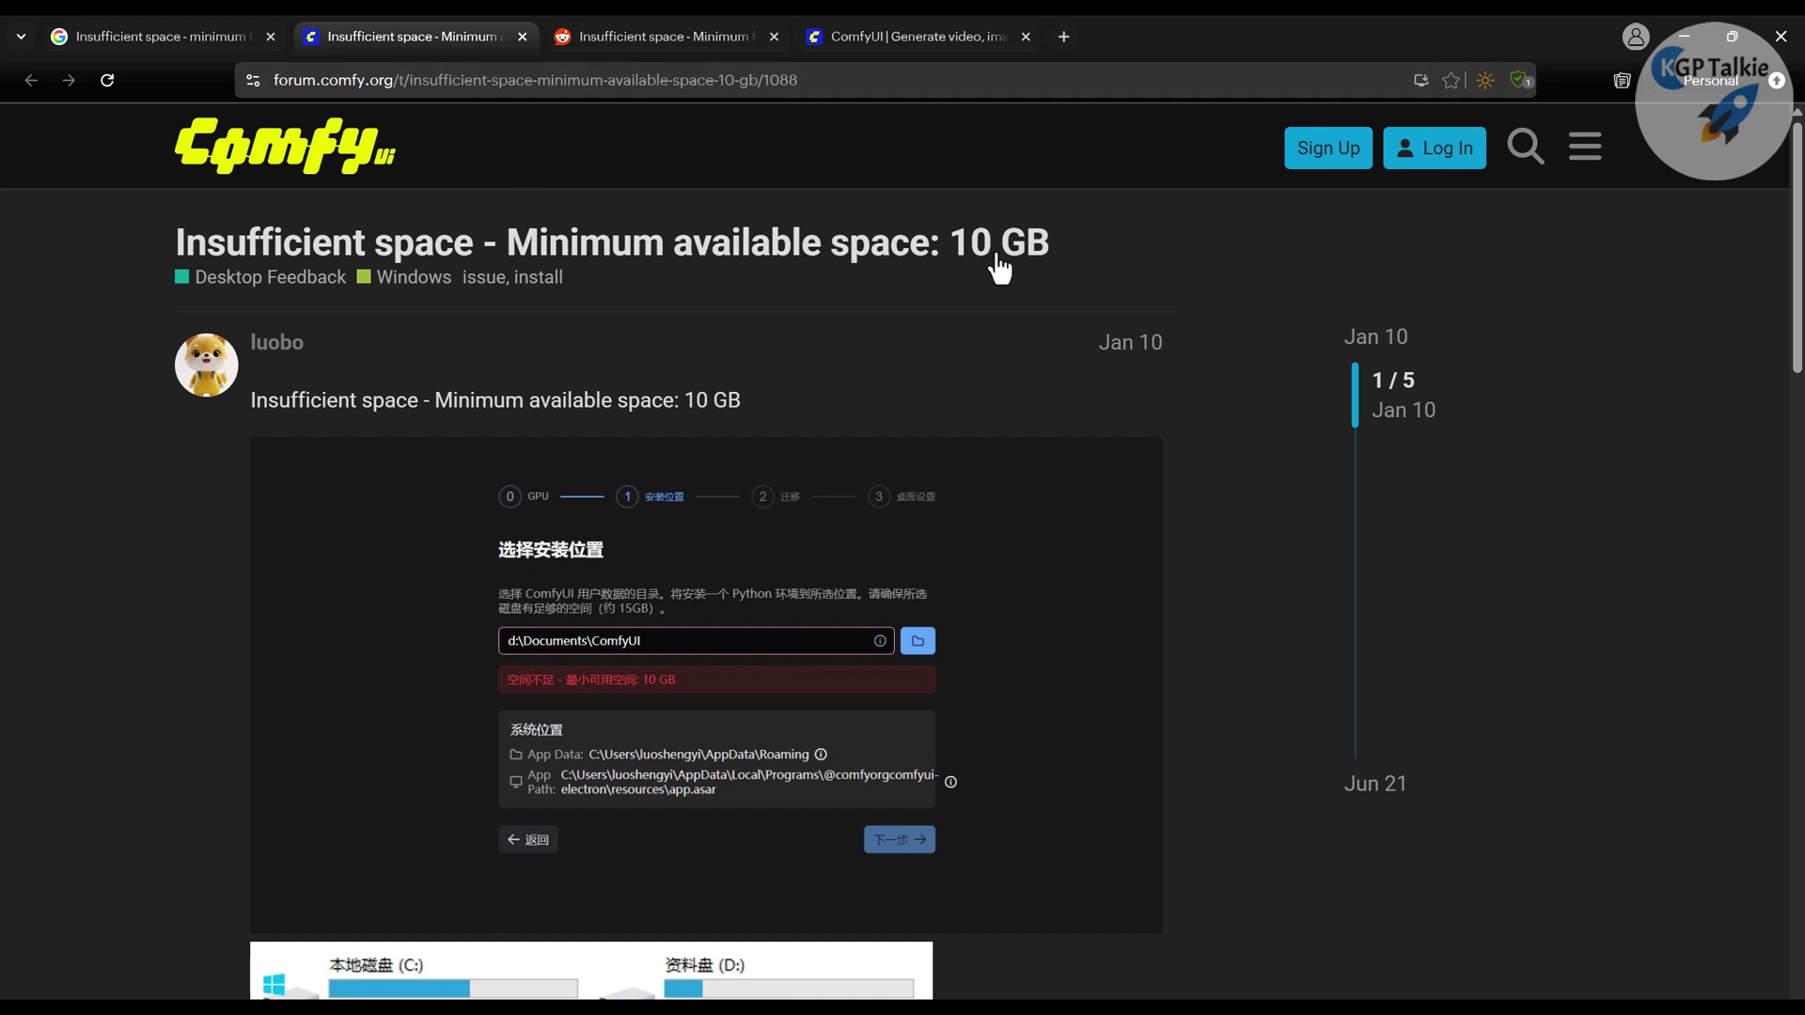
click(656, 36)
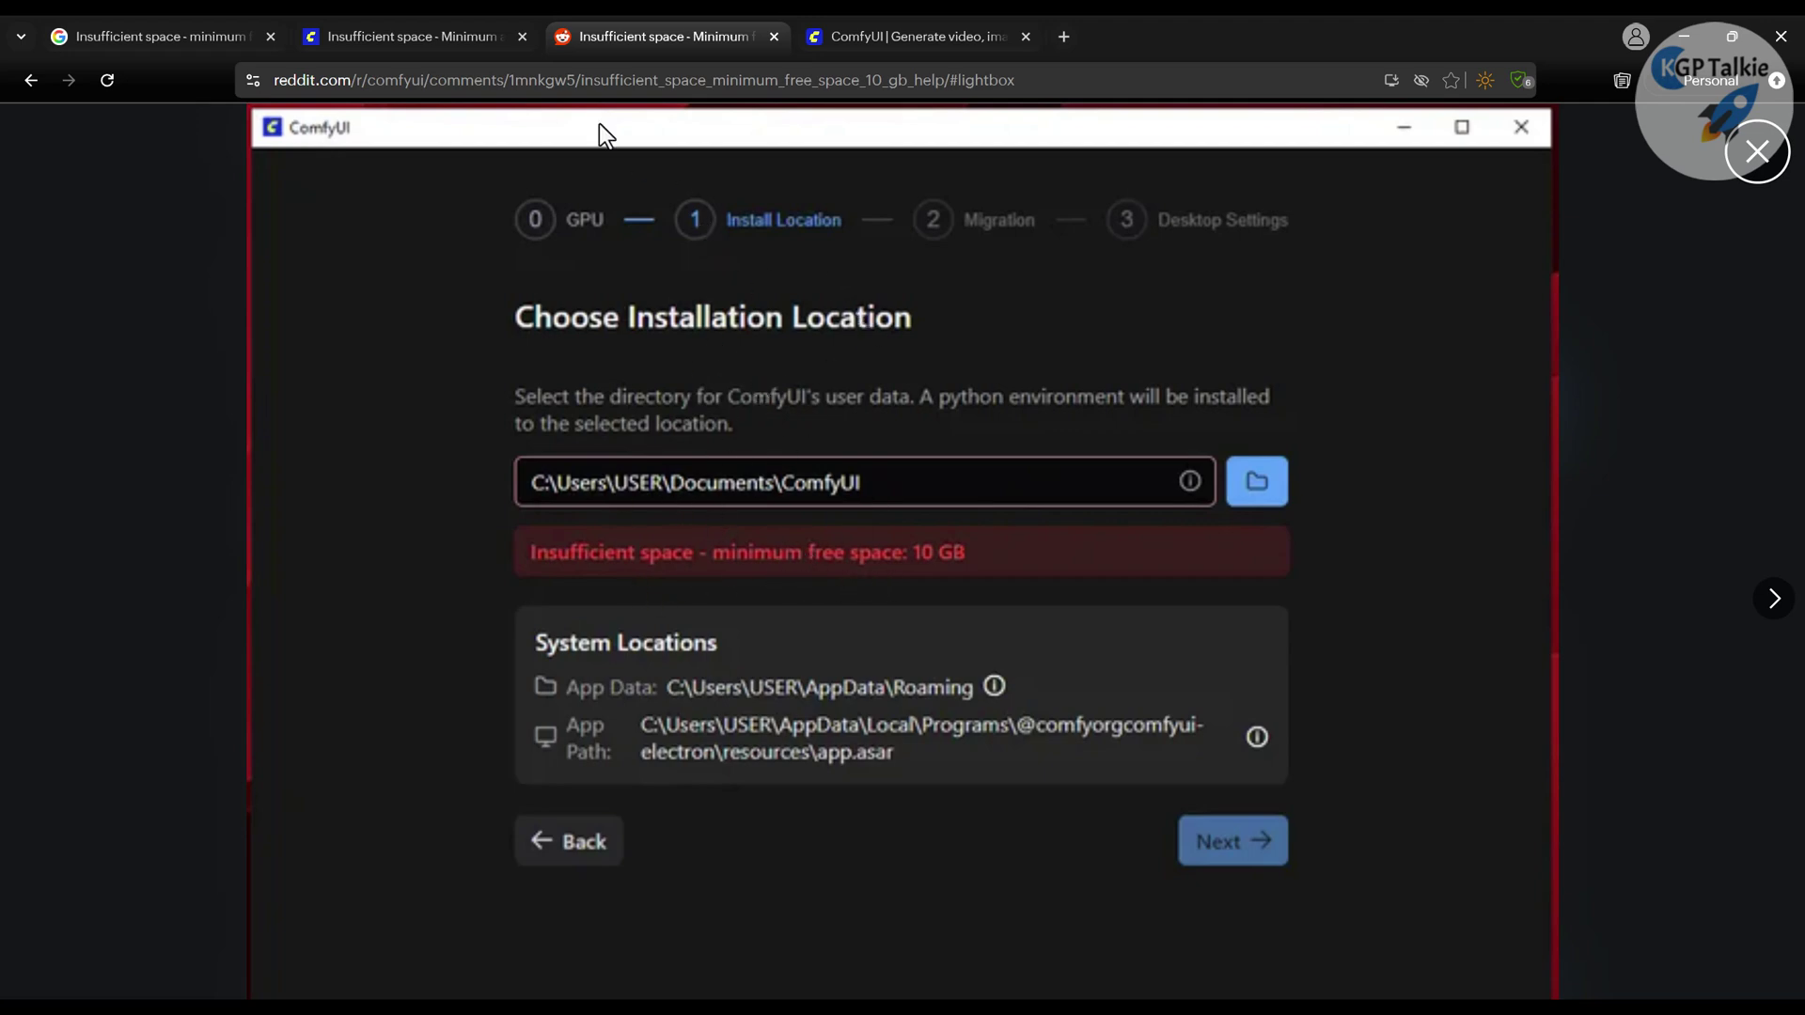
click(916, 20)
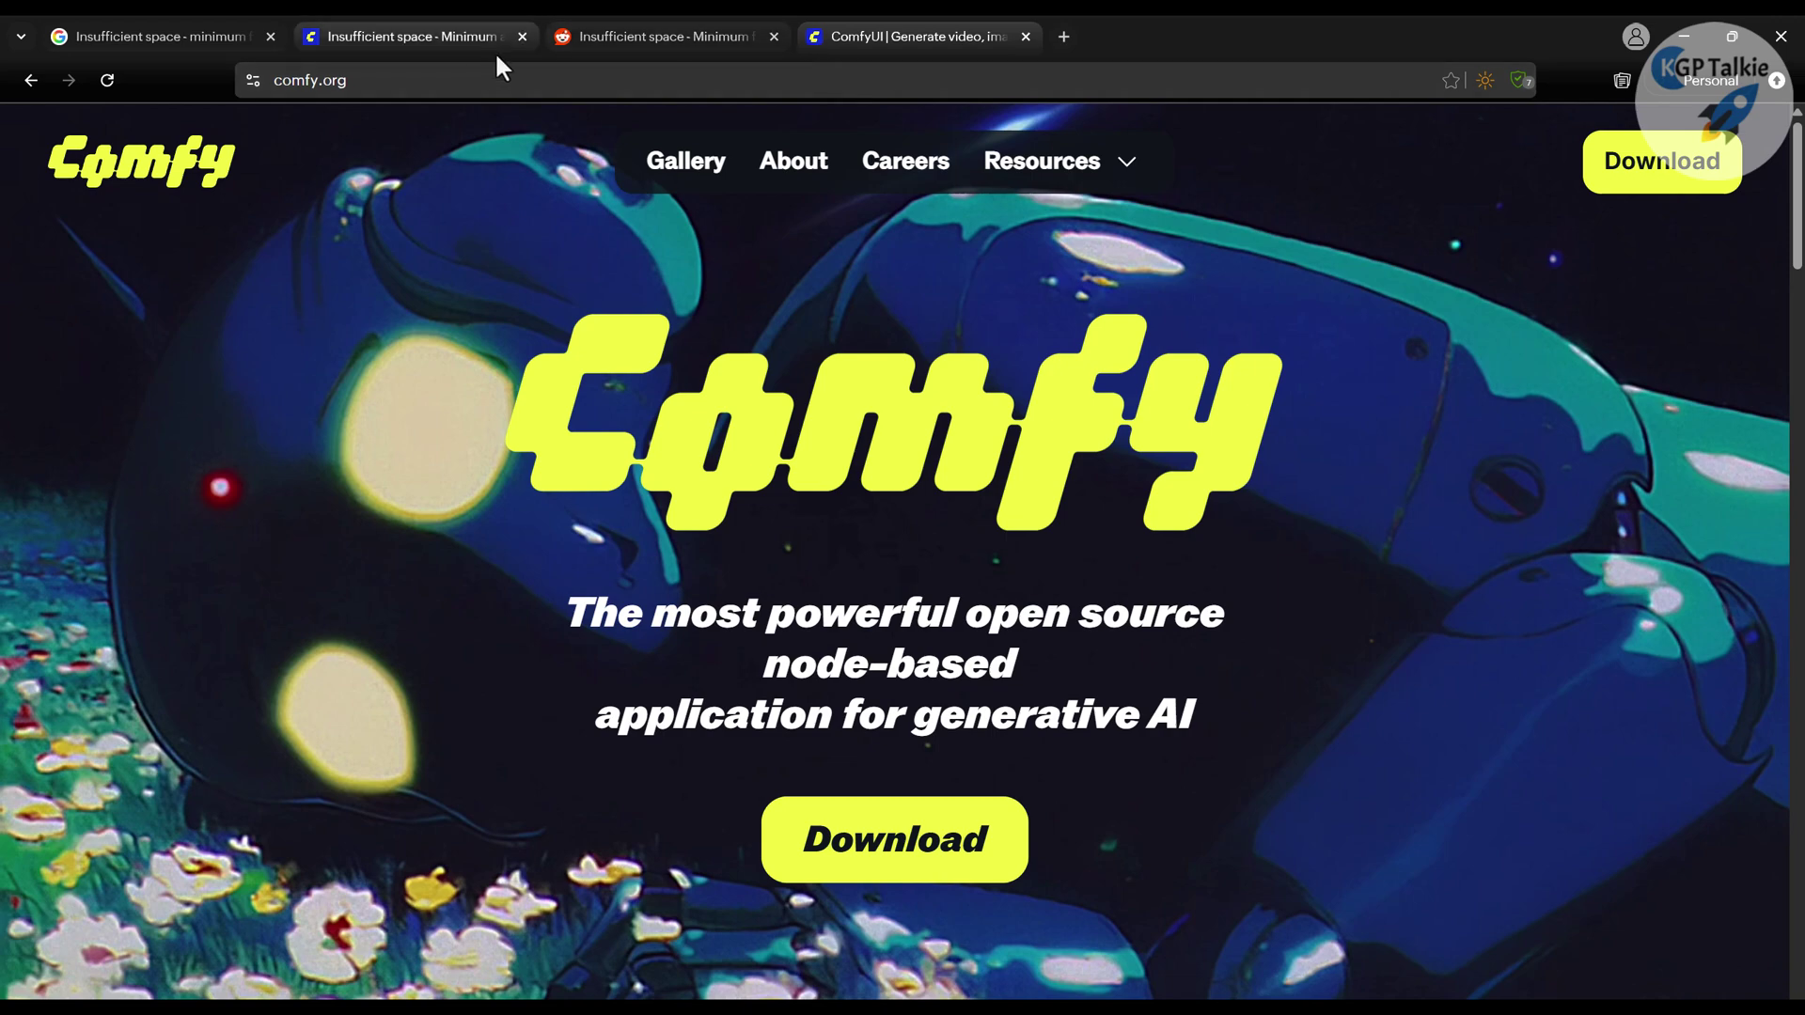
click(885, 867)
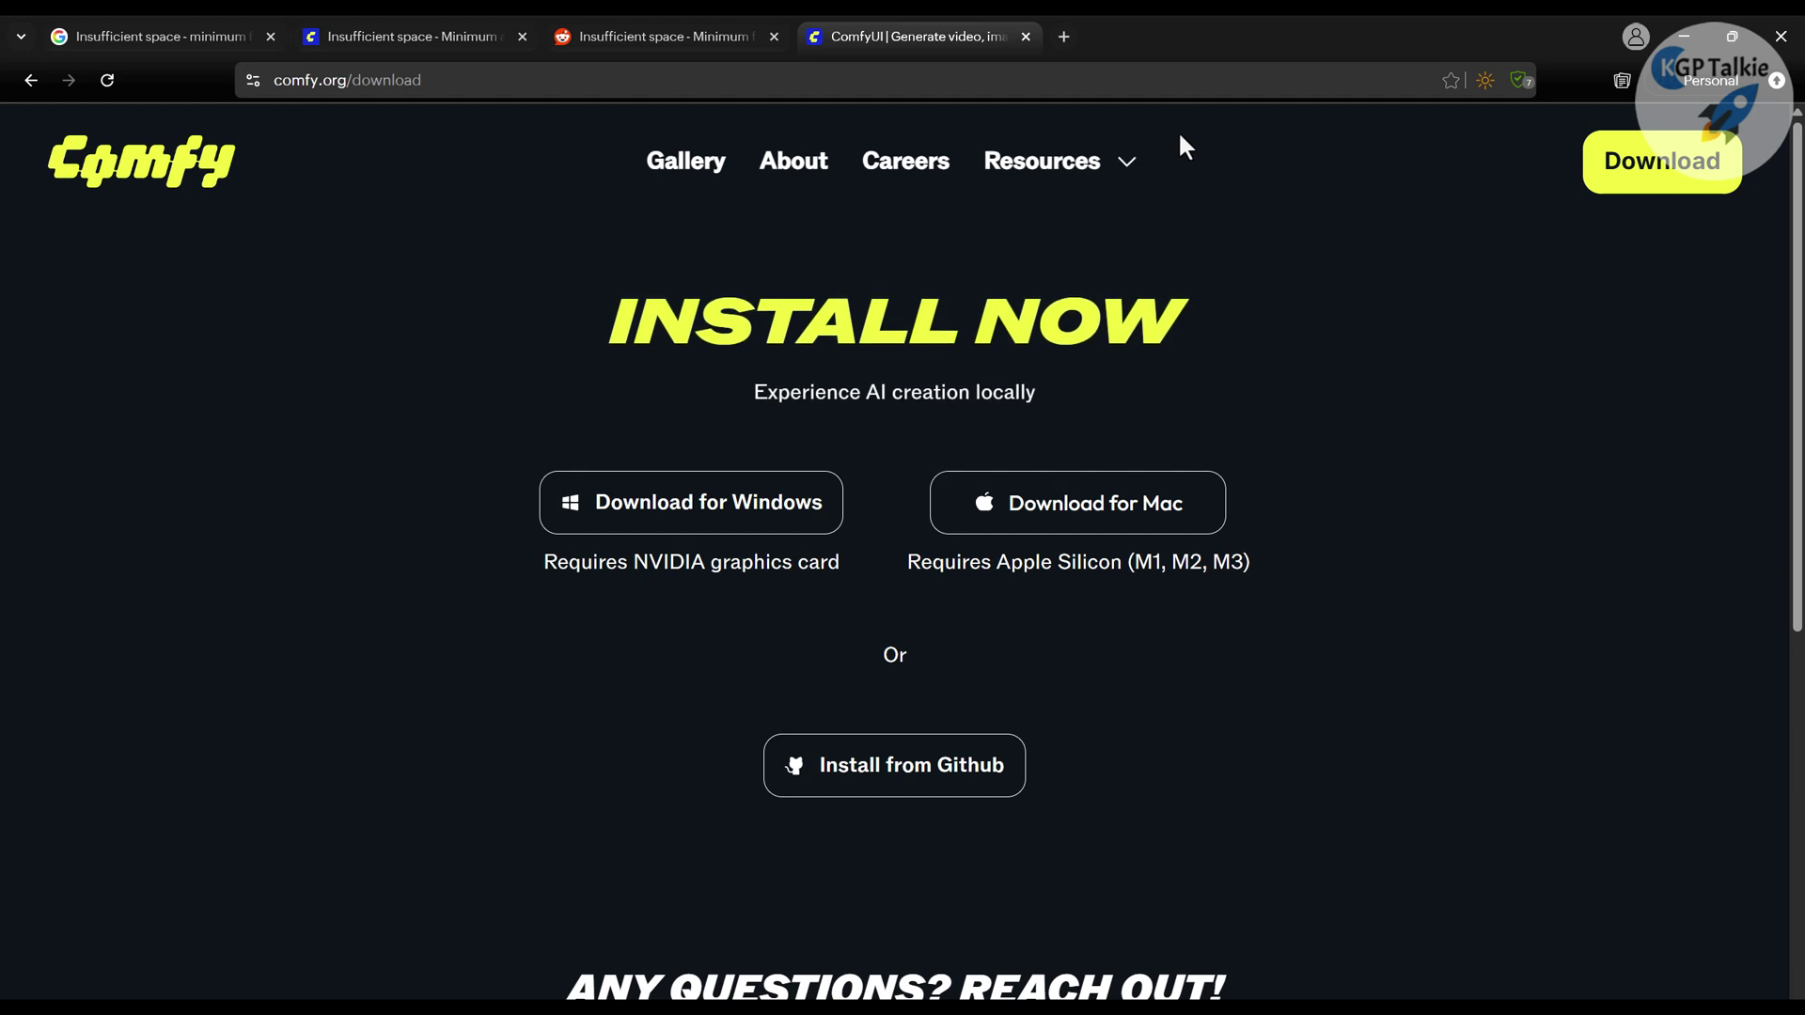
click(740, 515)
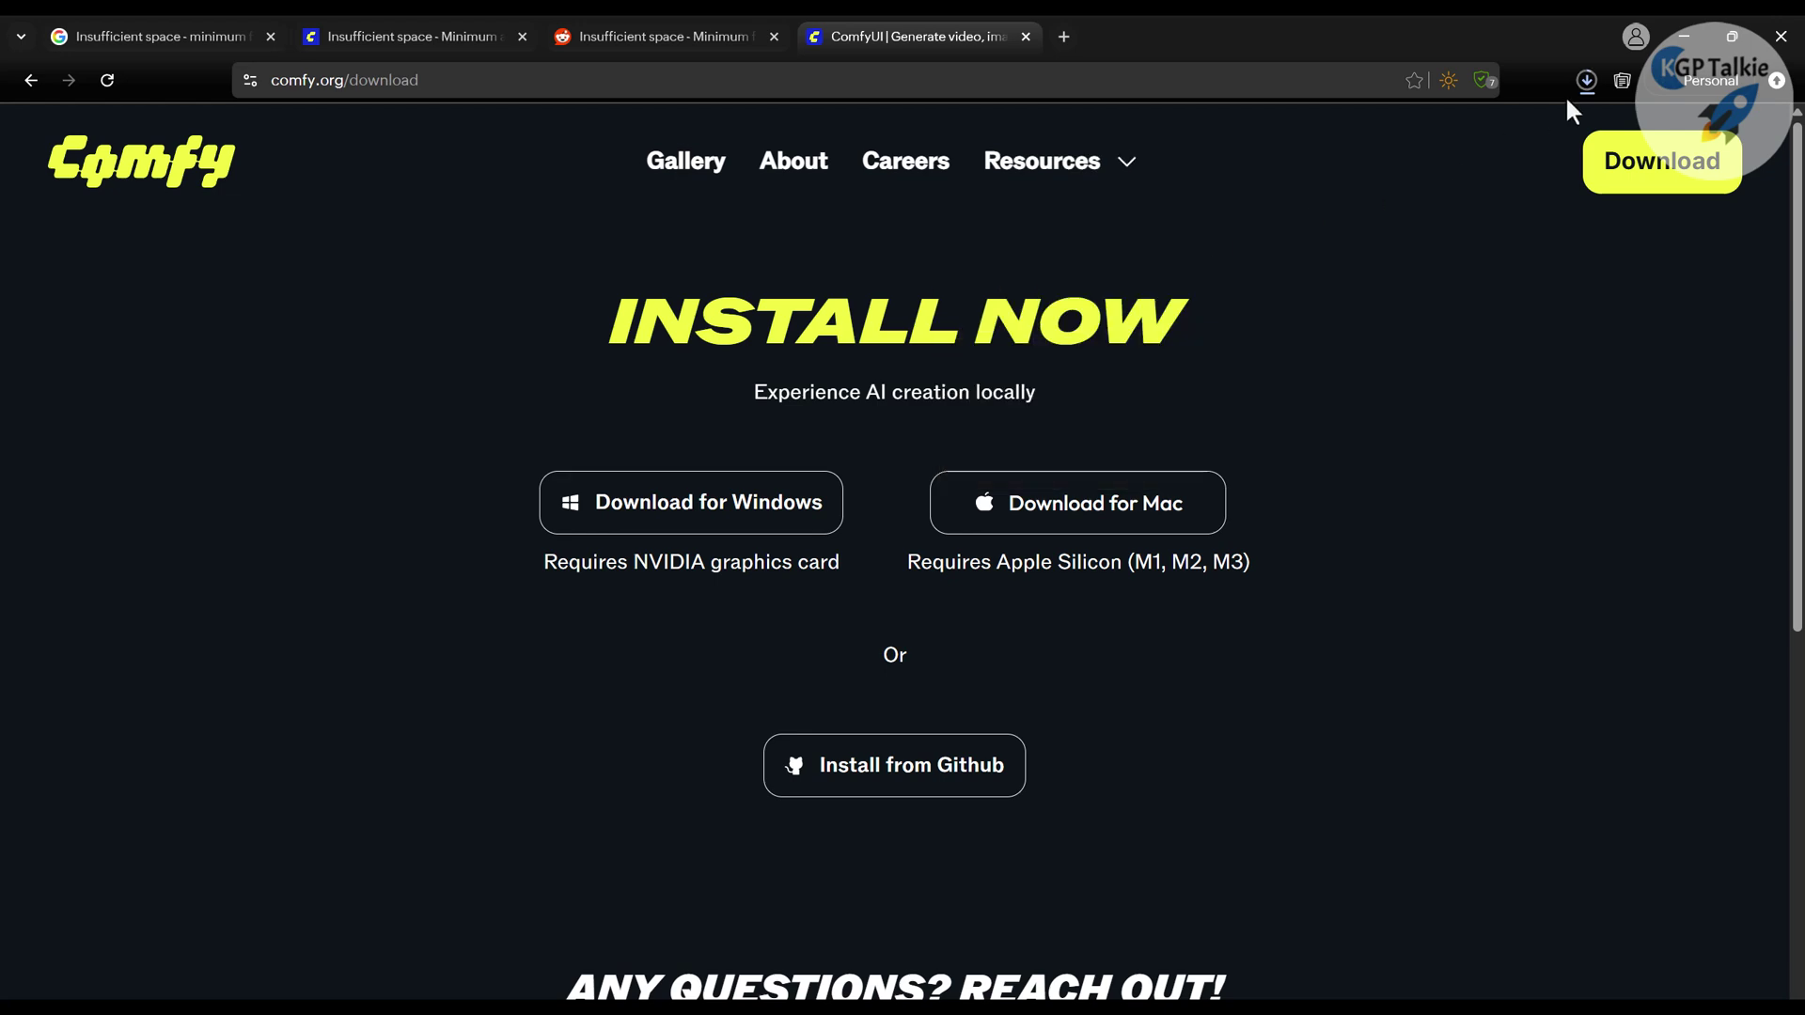
Step: Copy the missing PATH entry %SYSTEMROOT%\System32\WindowsPowerShell\v1.0\ from the January 19 reply in the Comfy forum thread
click(364, 41)
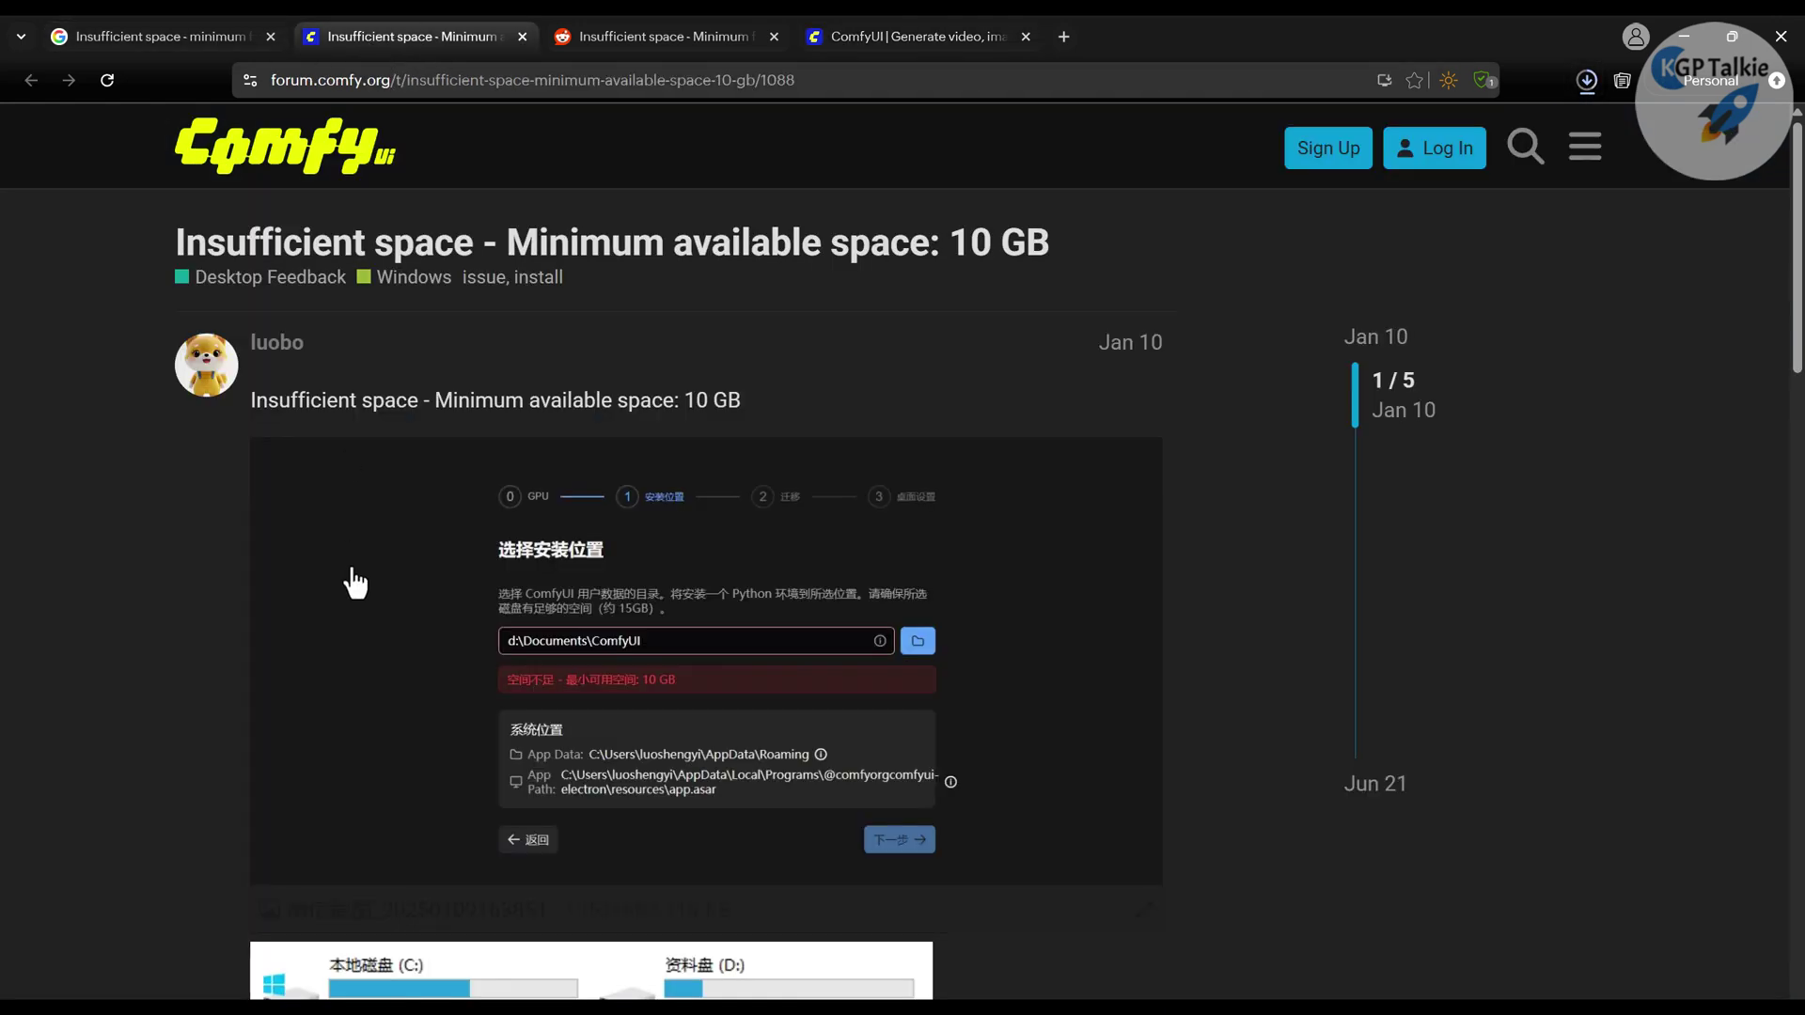
scroll(395, 601, down, 9)
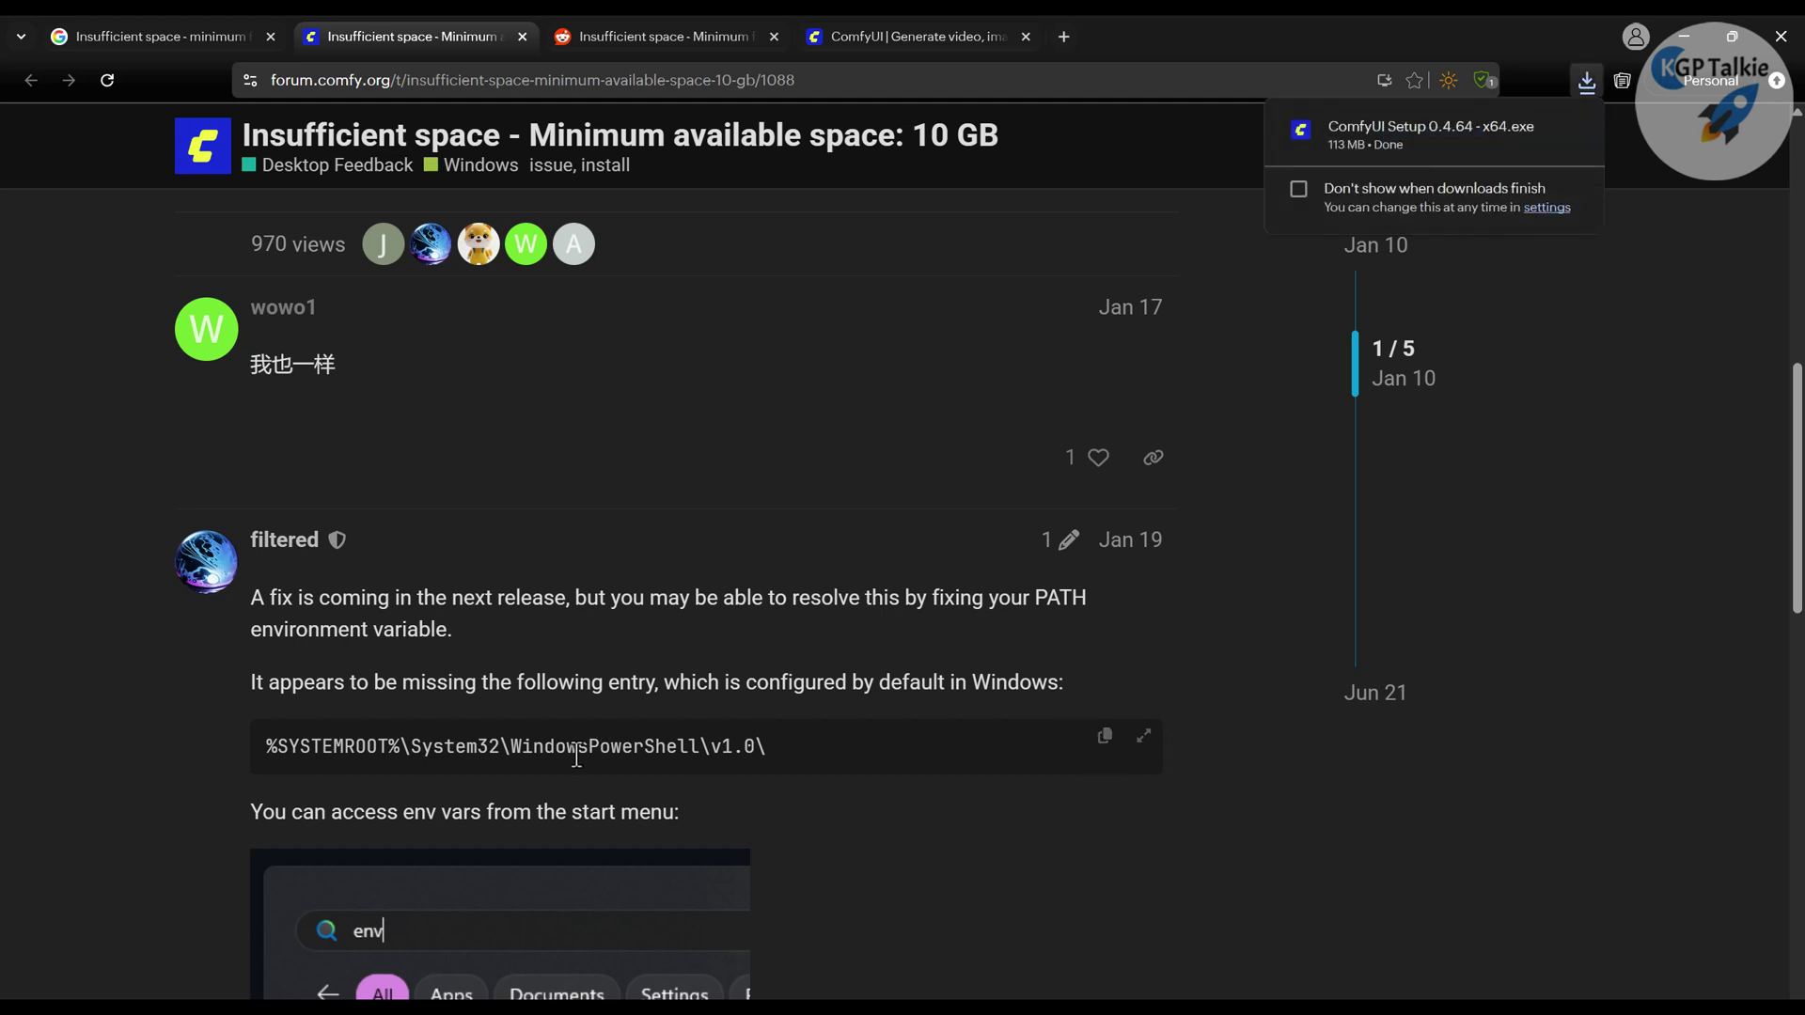
click(1107, 741)
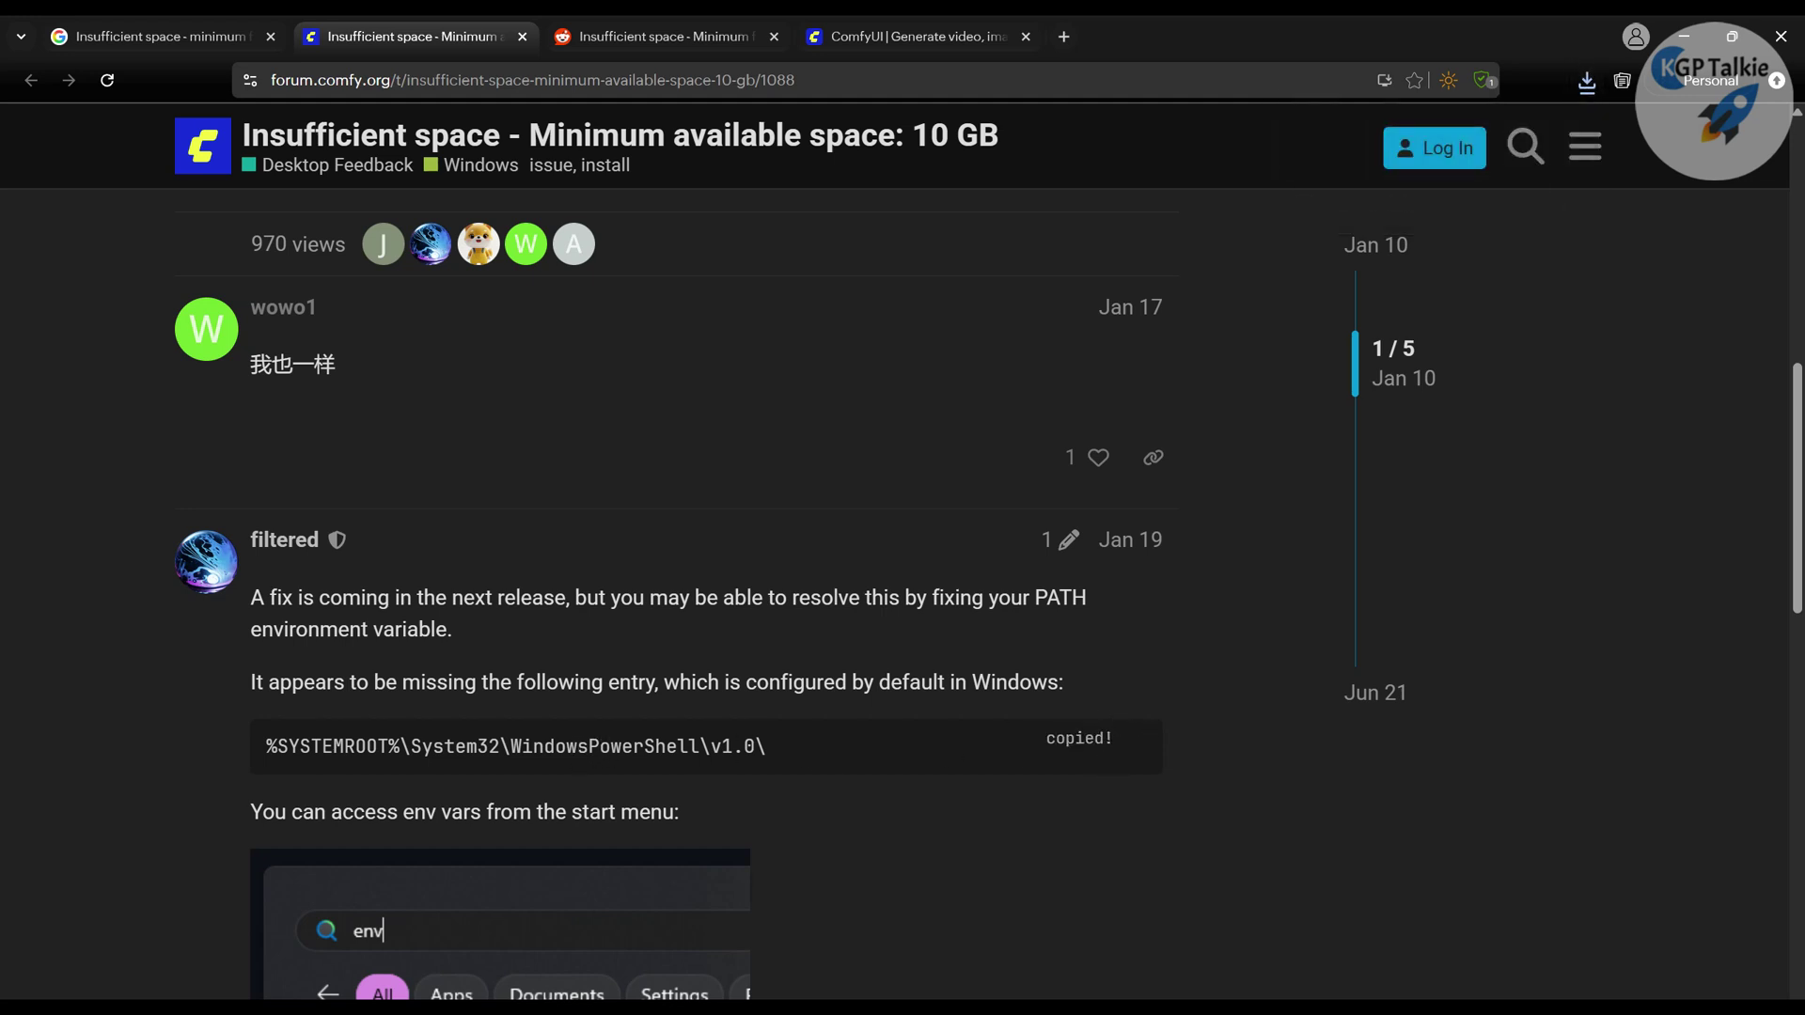
Step: Add the entry %SYSTEMROOT%\System32\WindowsPowerShell\v1.0\ to the user-level Path in the Windows environment variables
key(super)
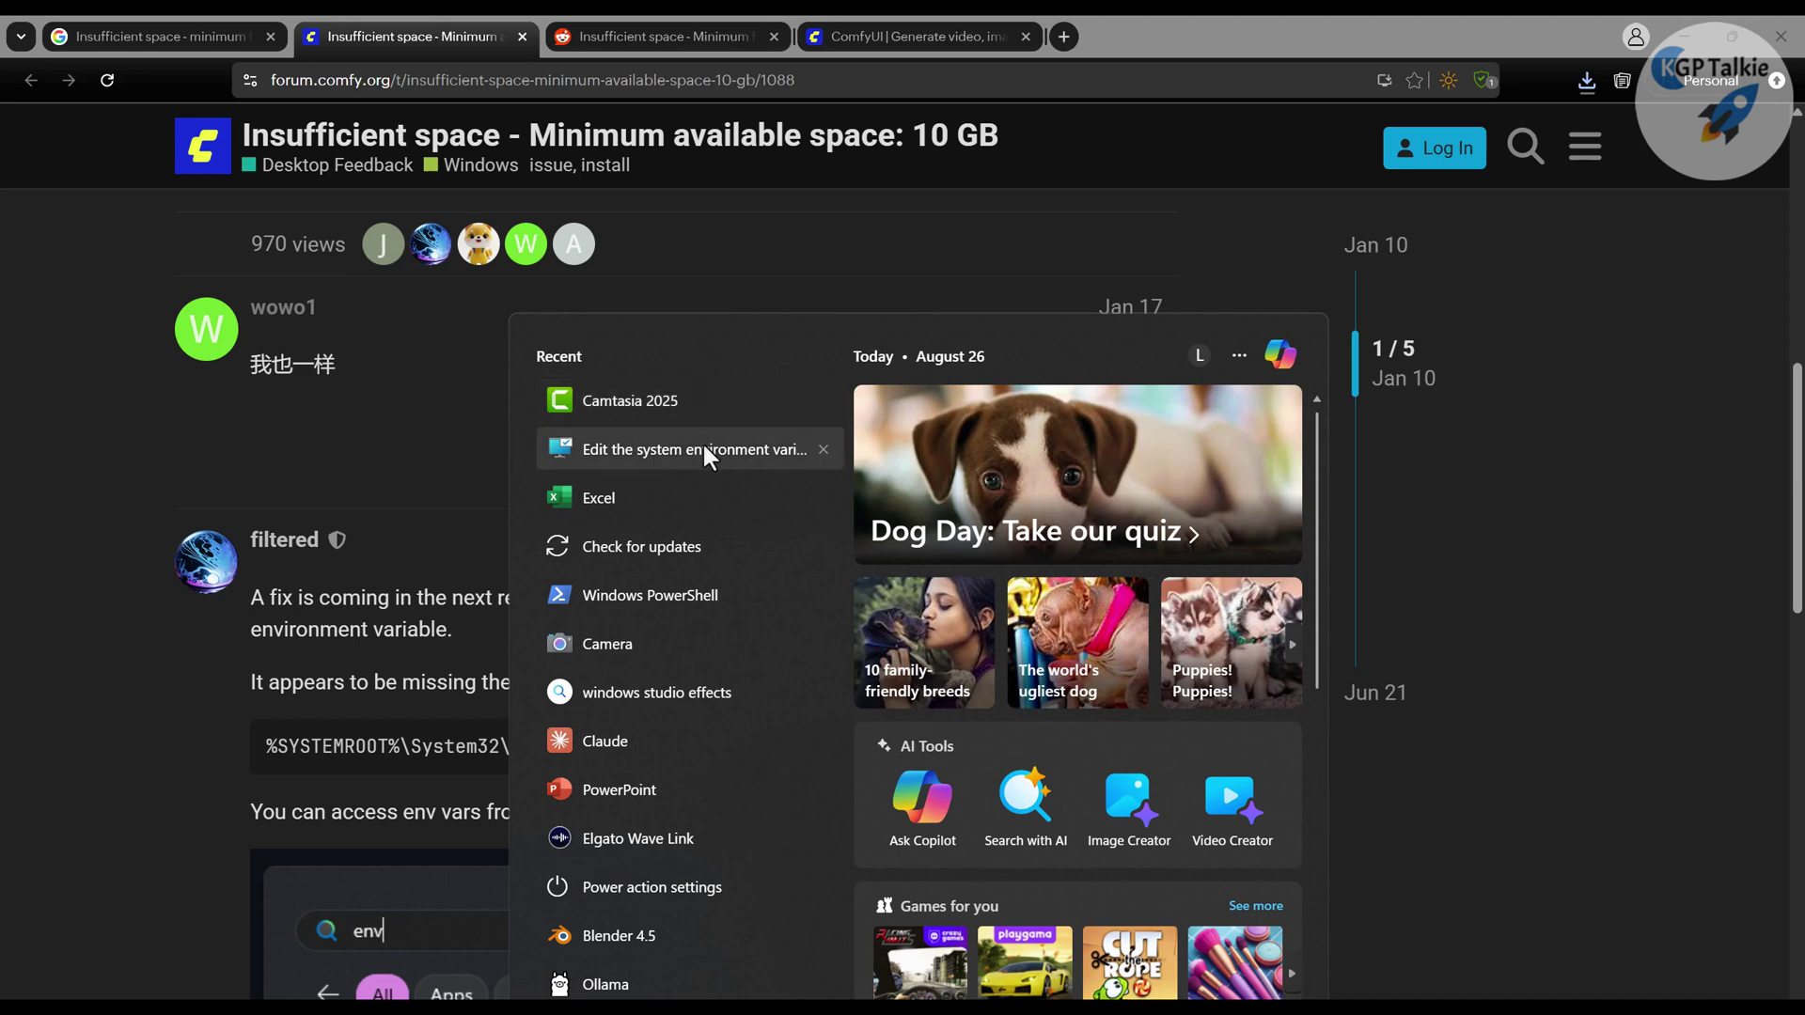
click(673, 449)
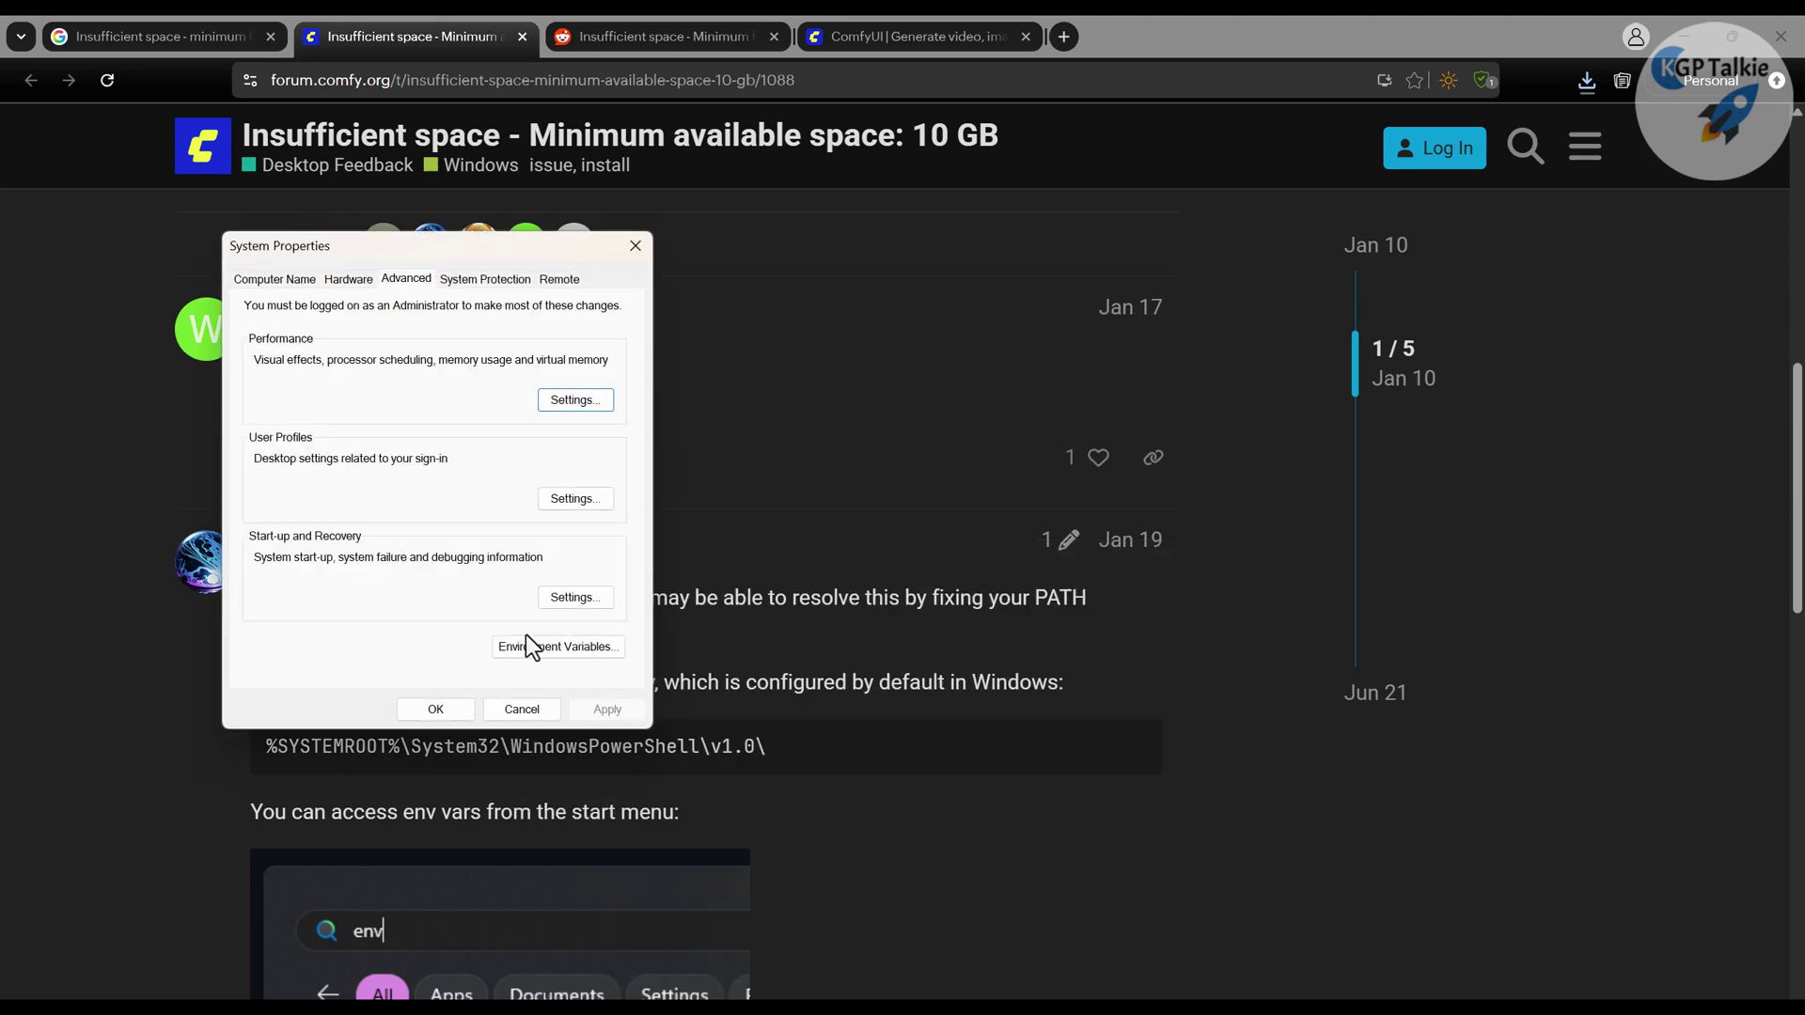
click(527, 646)
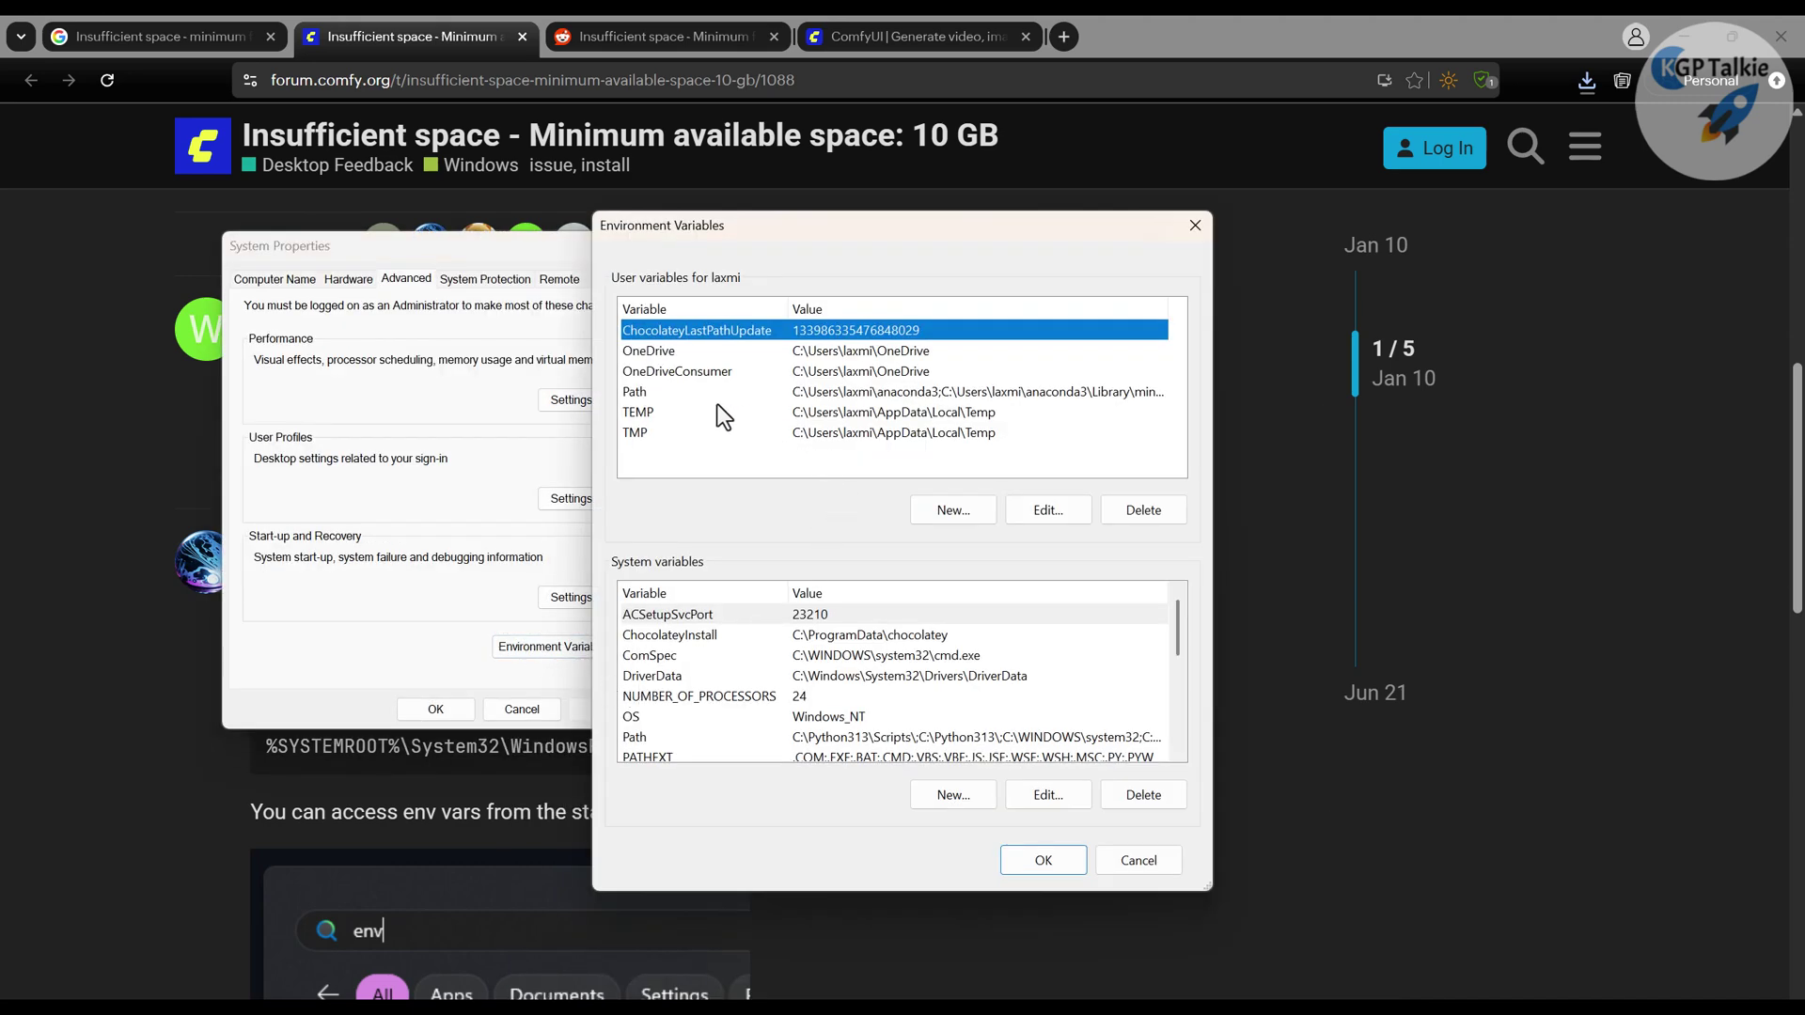
click(663, 395)
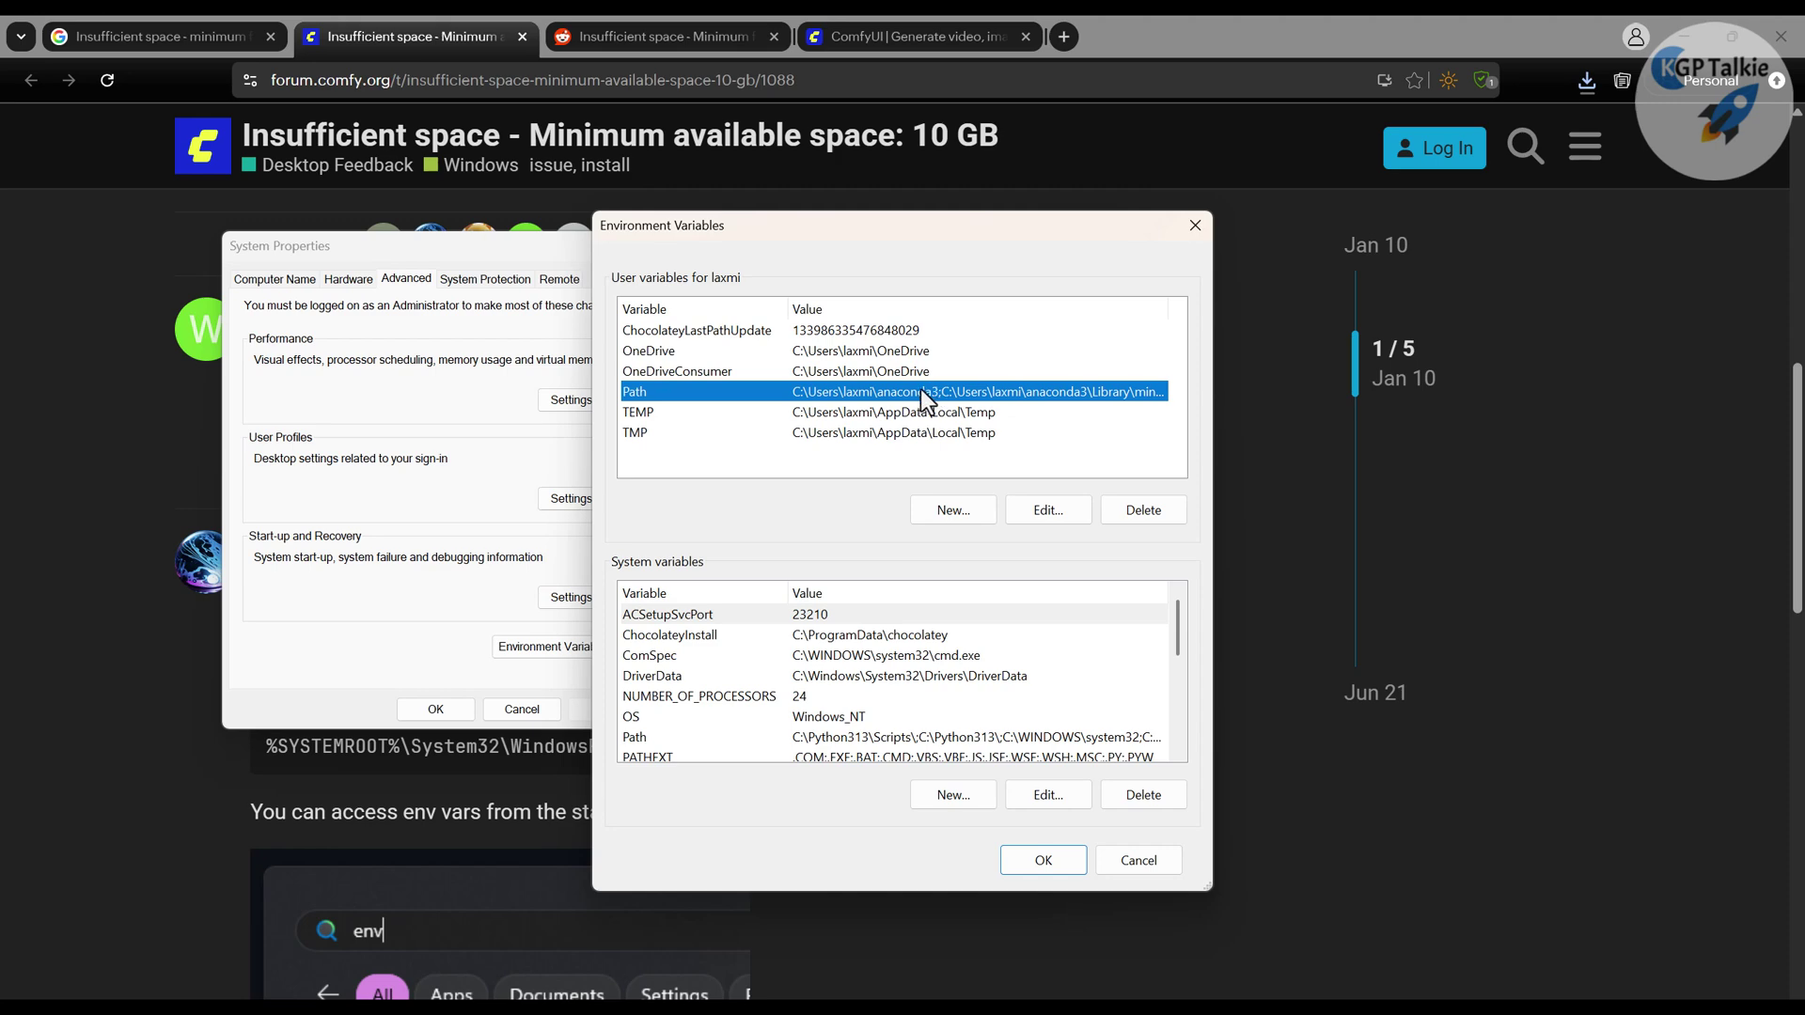
double_click(922, 389)
scroll(844, 754, down, 1)
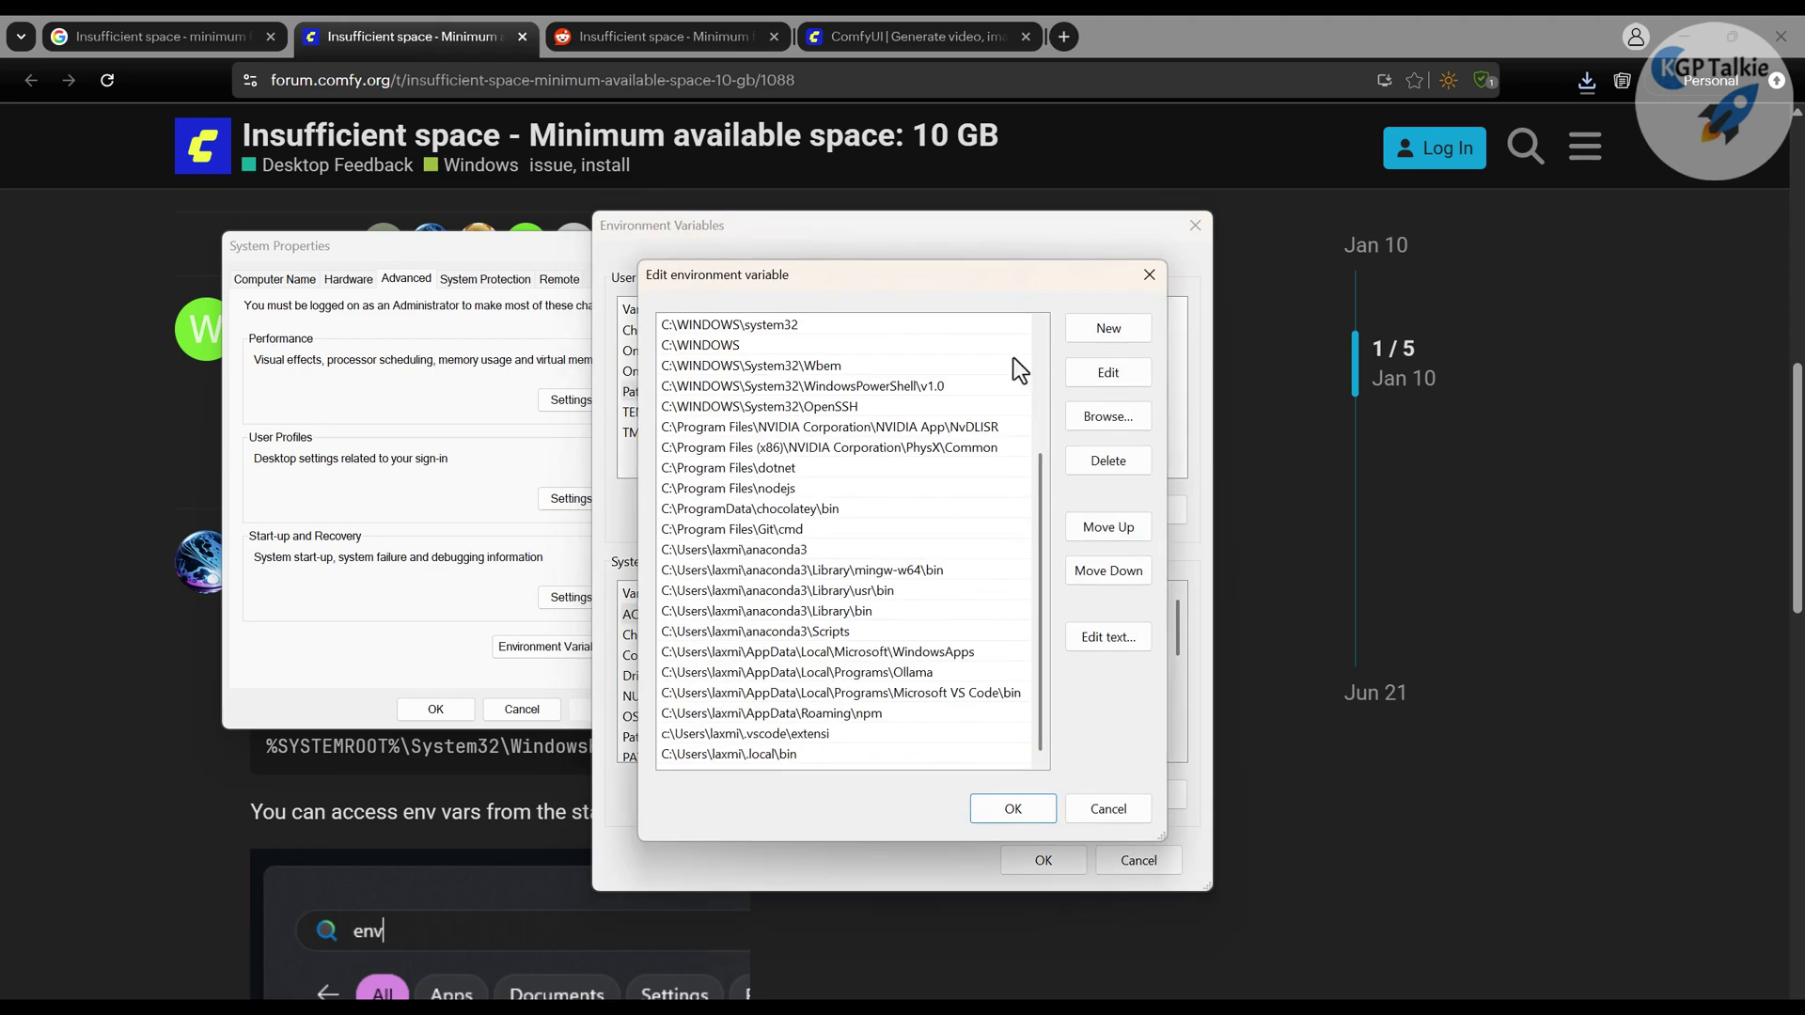
click(1113, 330)
text(%SYSTEMROOT%\System32\WindowsPowerShell\v1.0\)
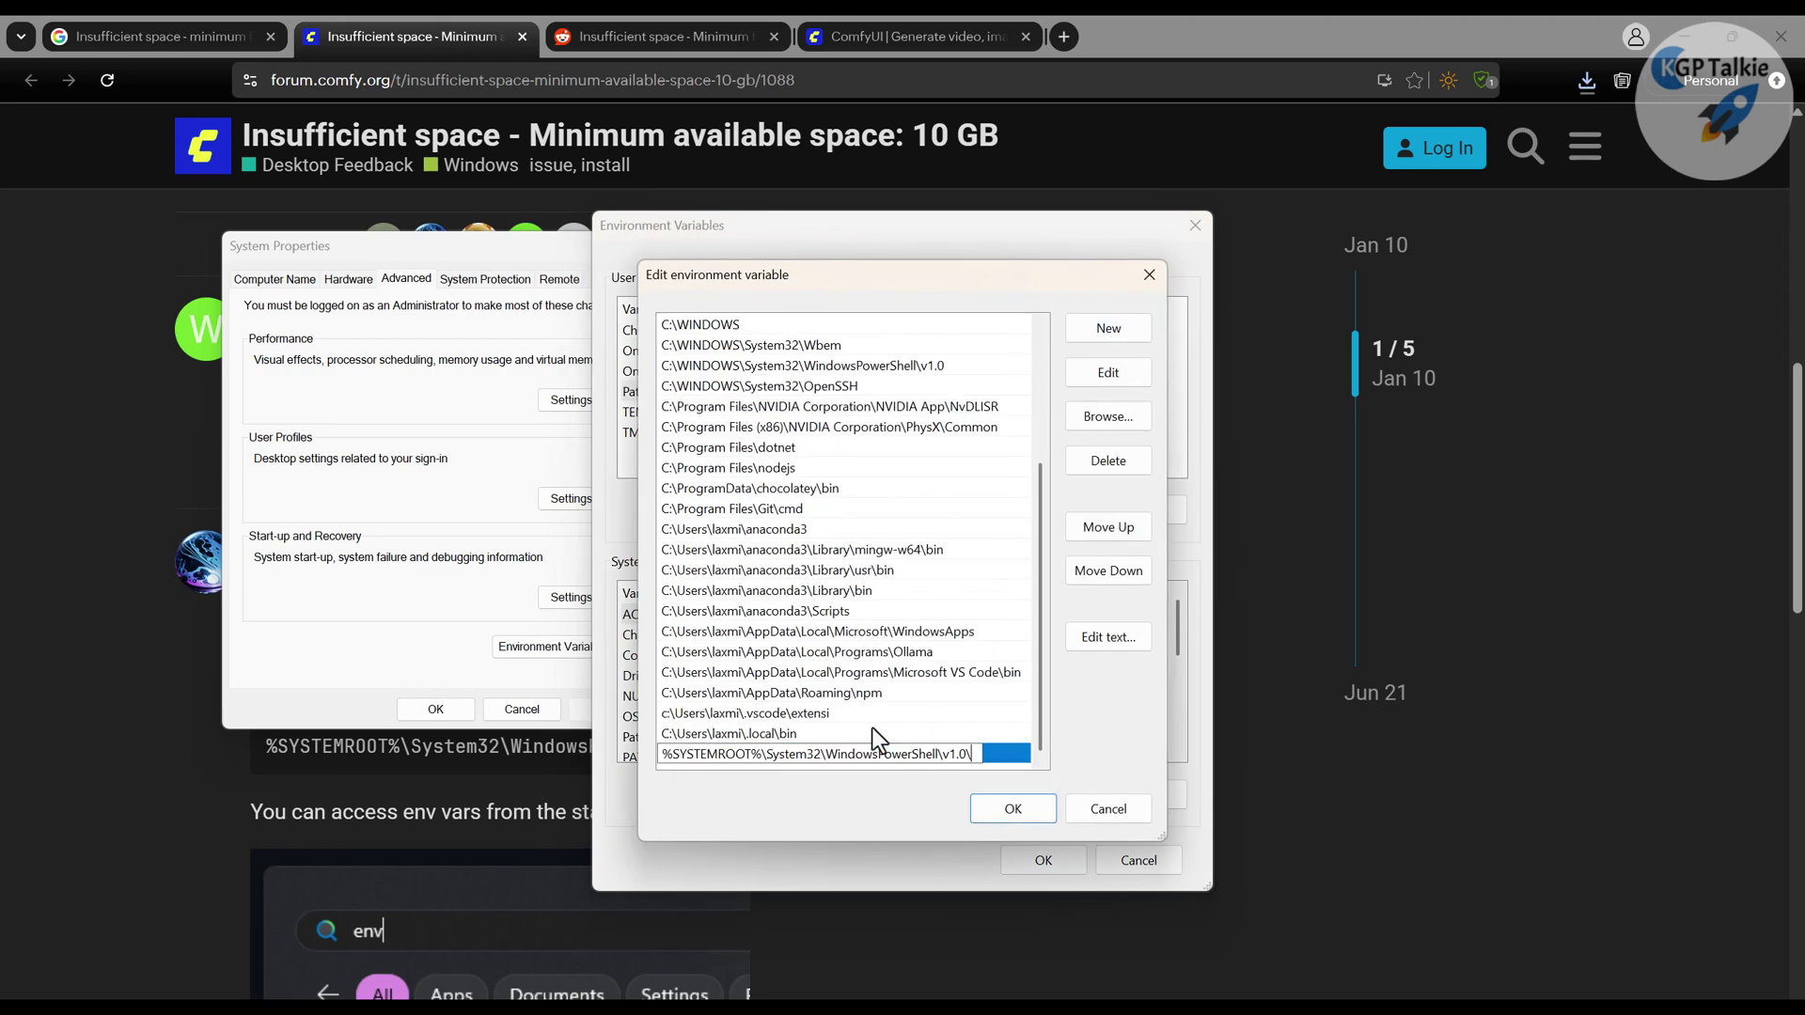
click(989, 809)
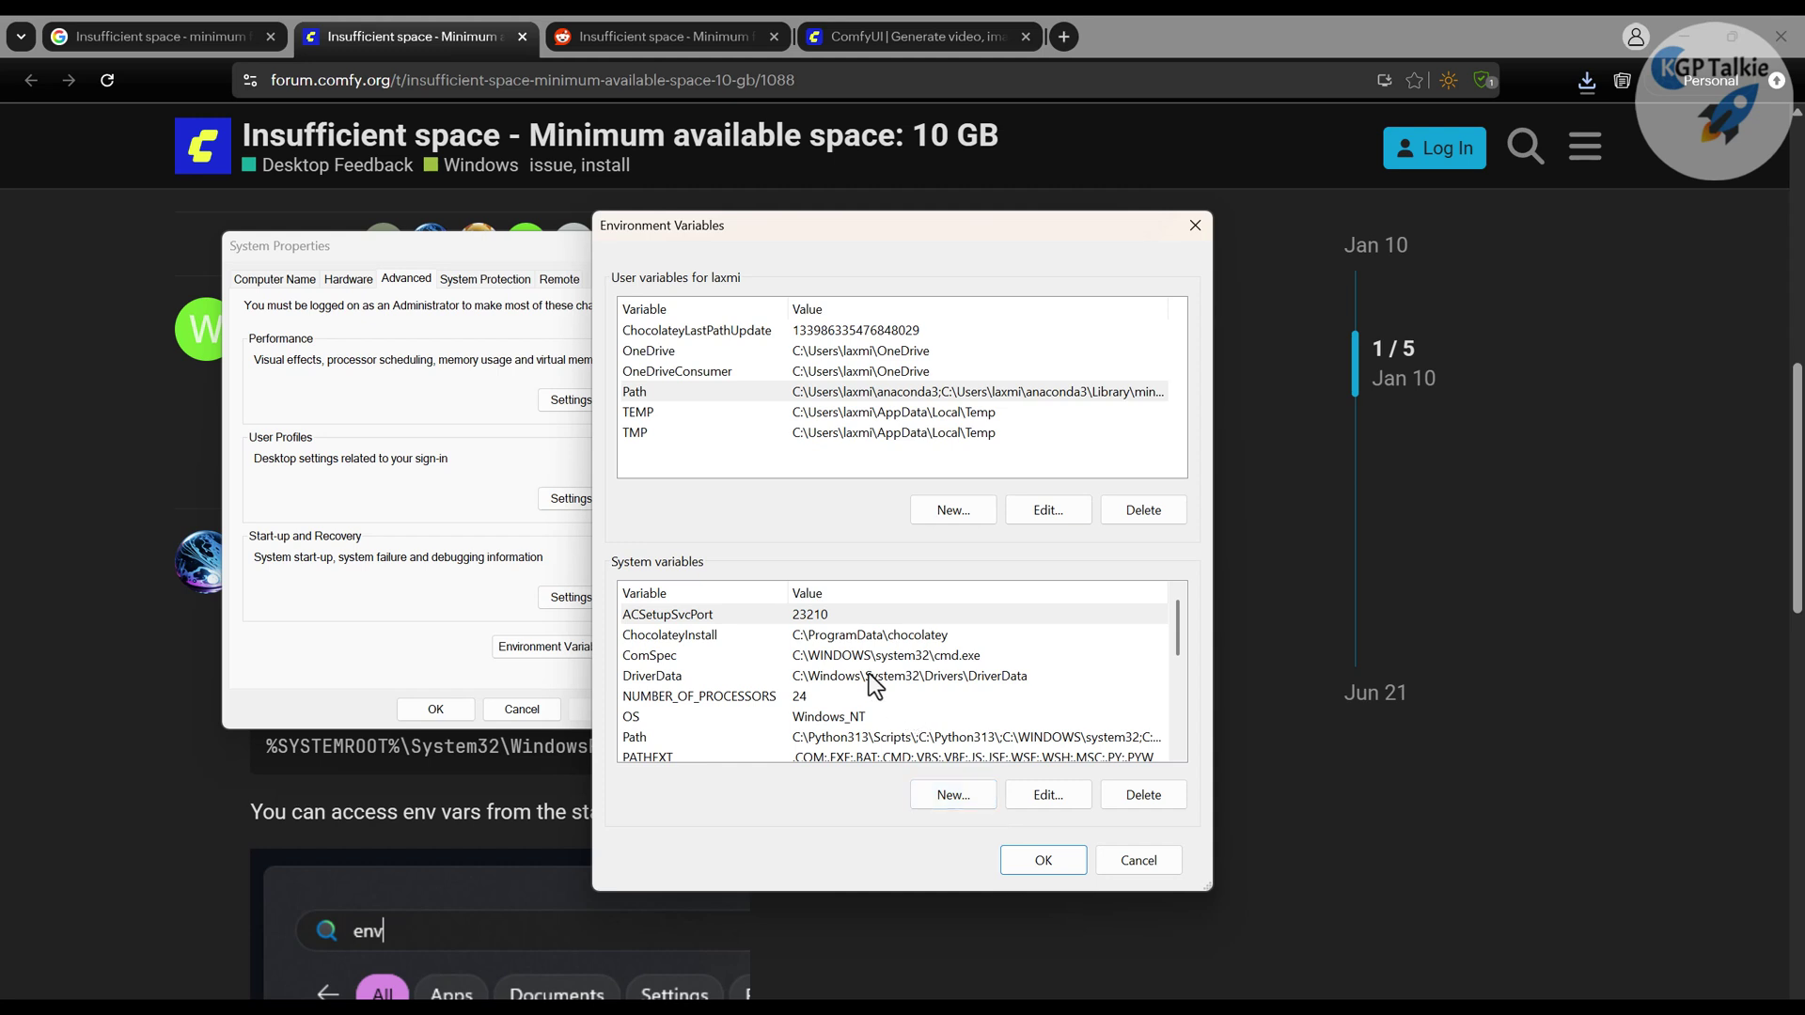
scroll(871, 685, down, 2)
click(942, 794)
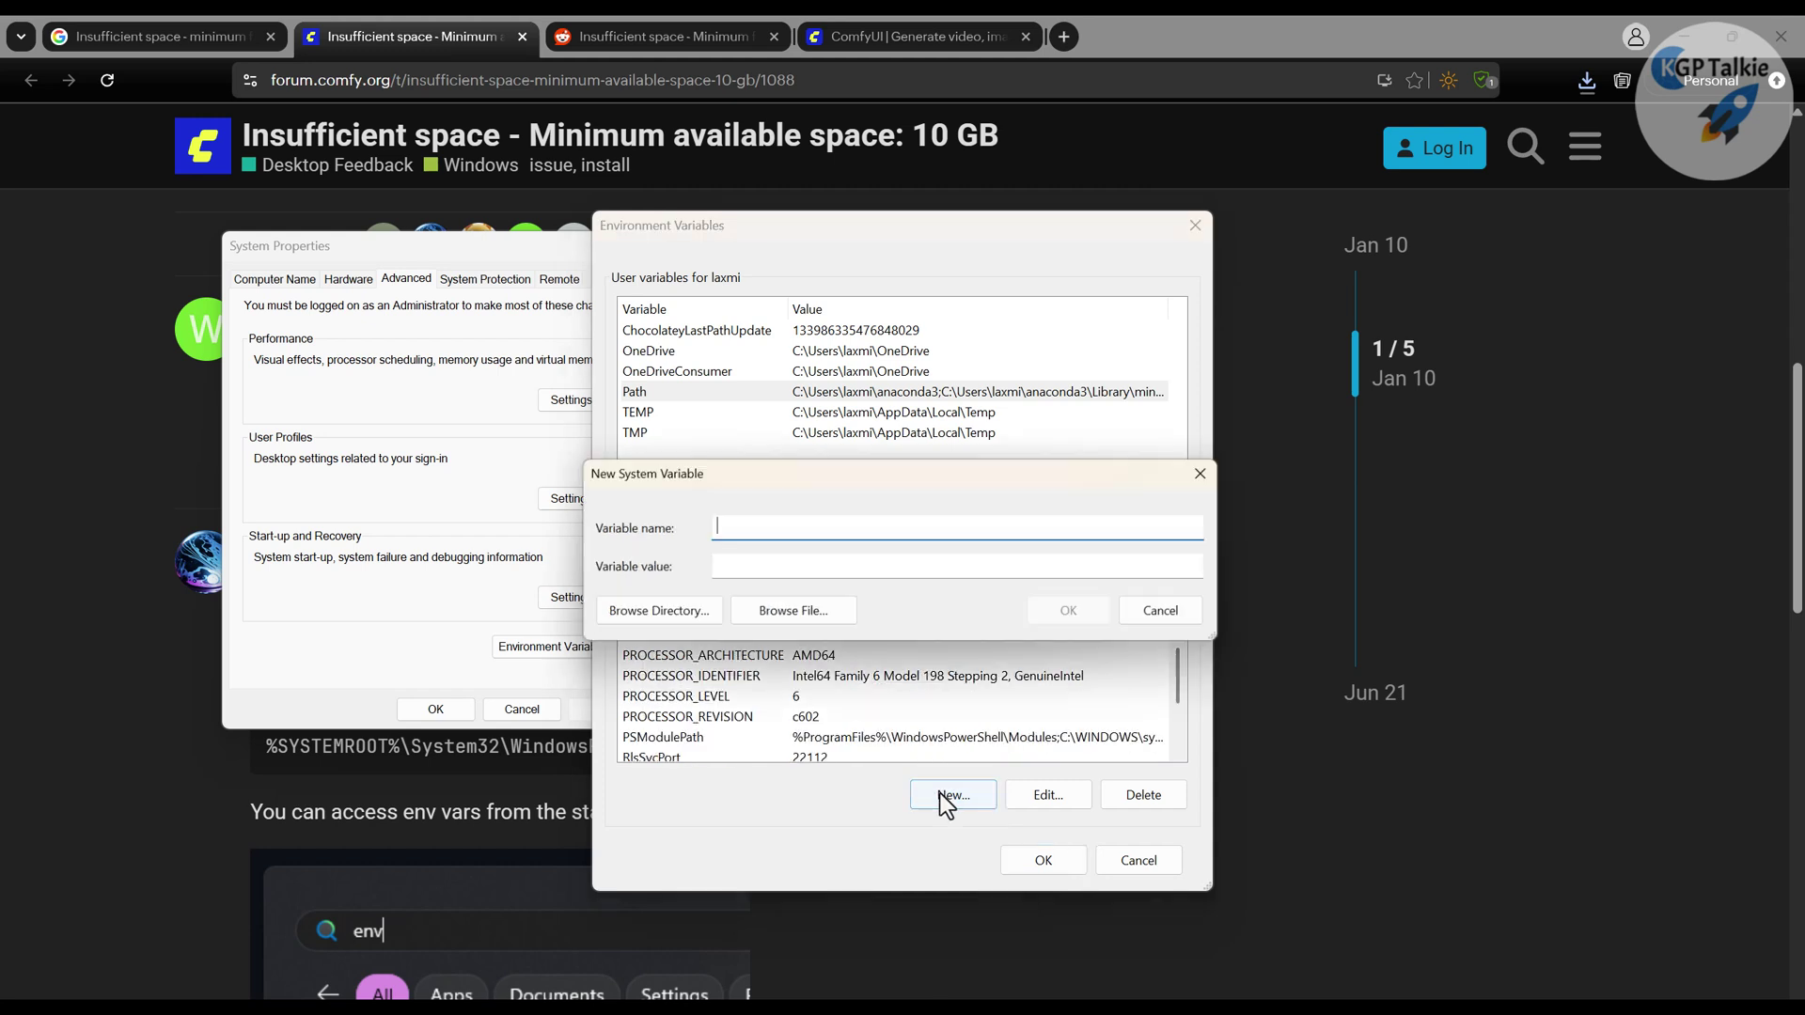
click(1154, 613)
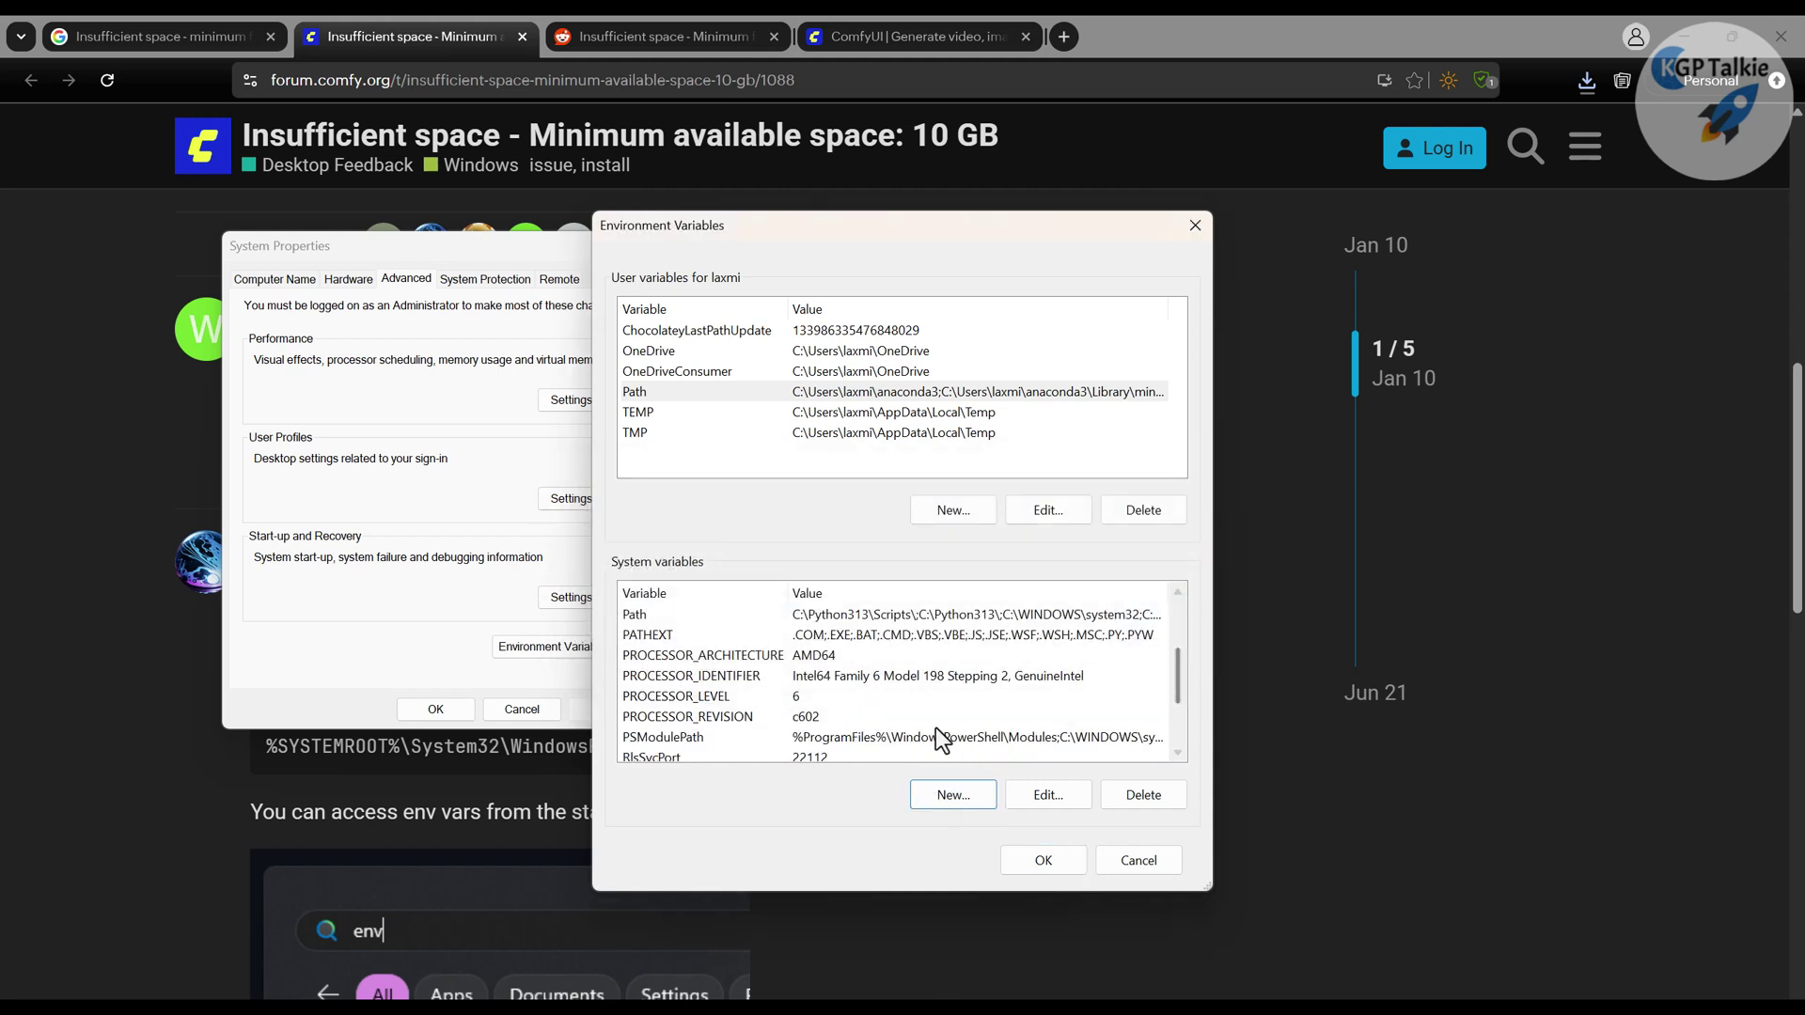
Step: Add %SYSTEMROOT%\System32\WindowsPowerShell\v1.0\ to the system-level Path variable and save the environment variable and system property changes
scroll(930, 705, down, 2)
scroll(753, 714, up, 1)
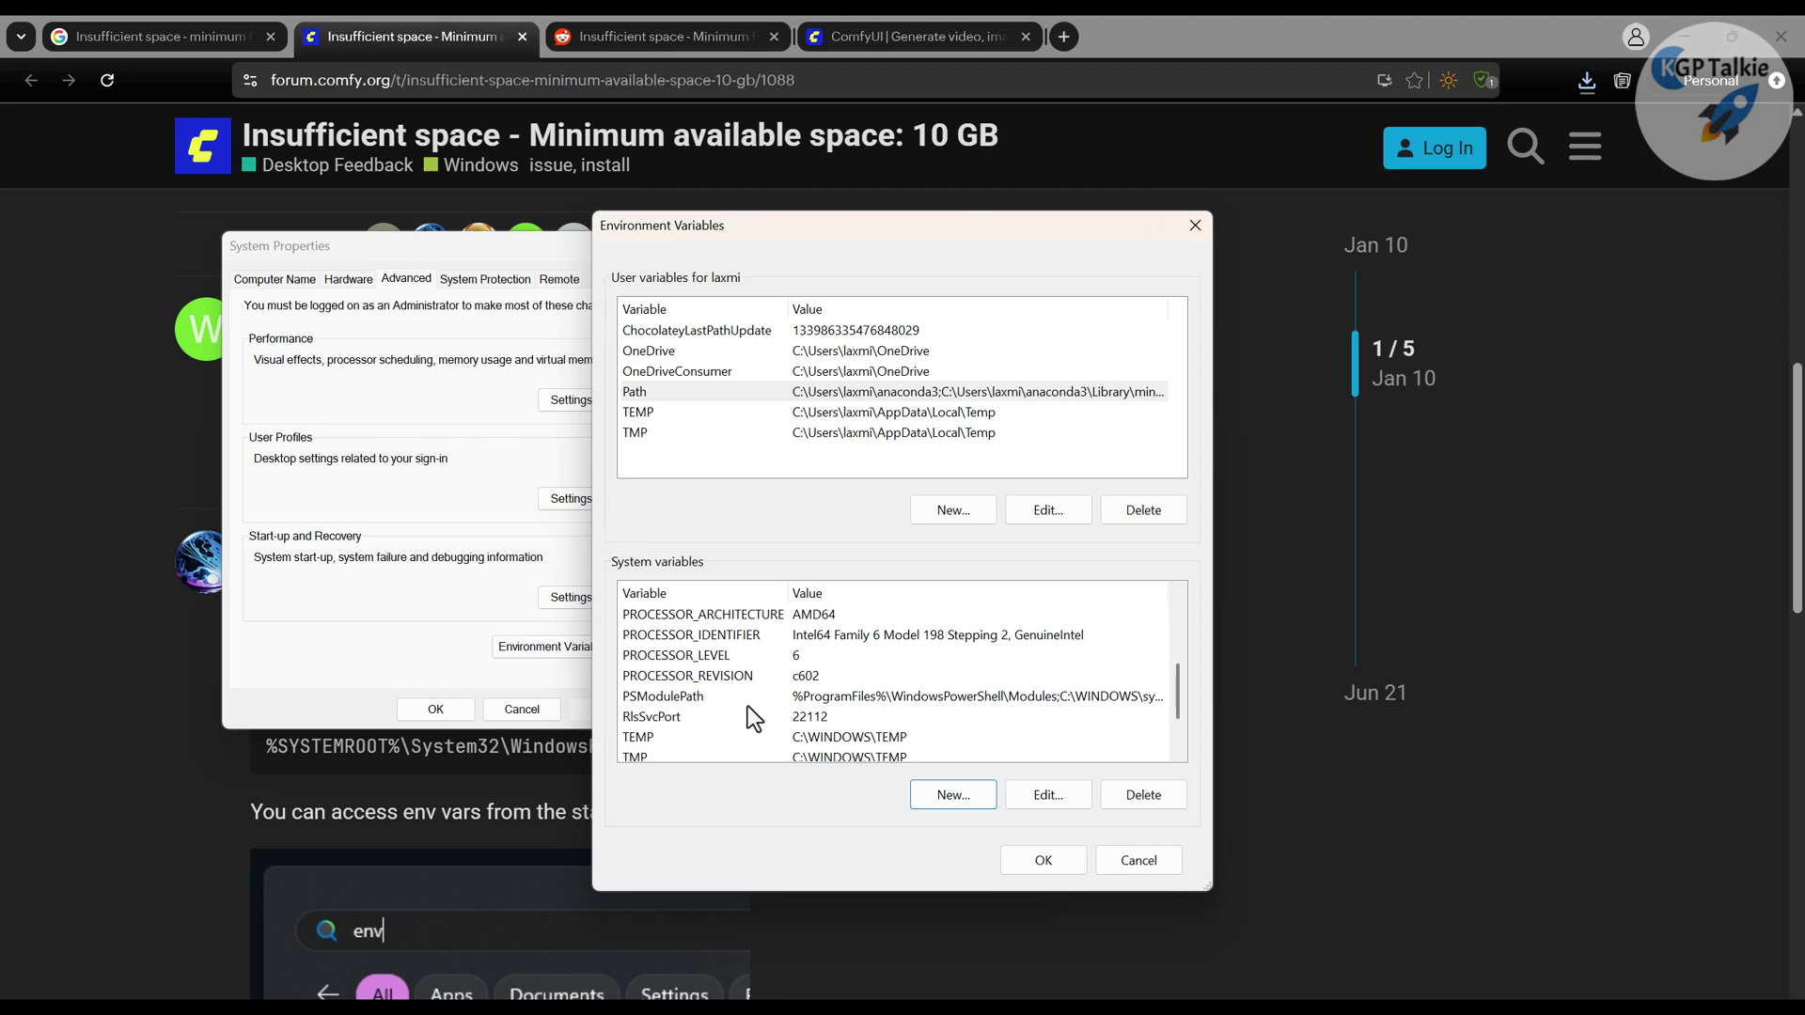
scroll(747, 707, down, 1)
scroll(746, 711, up, 4)
scroll(747, 710, down, 1)
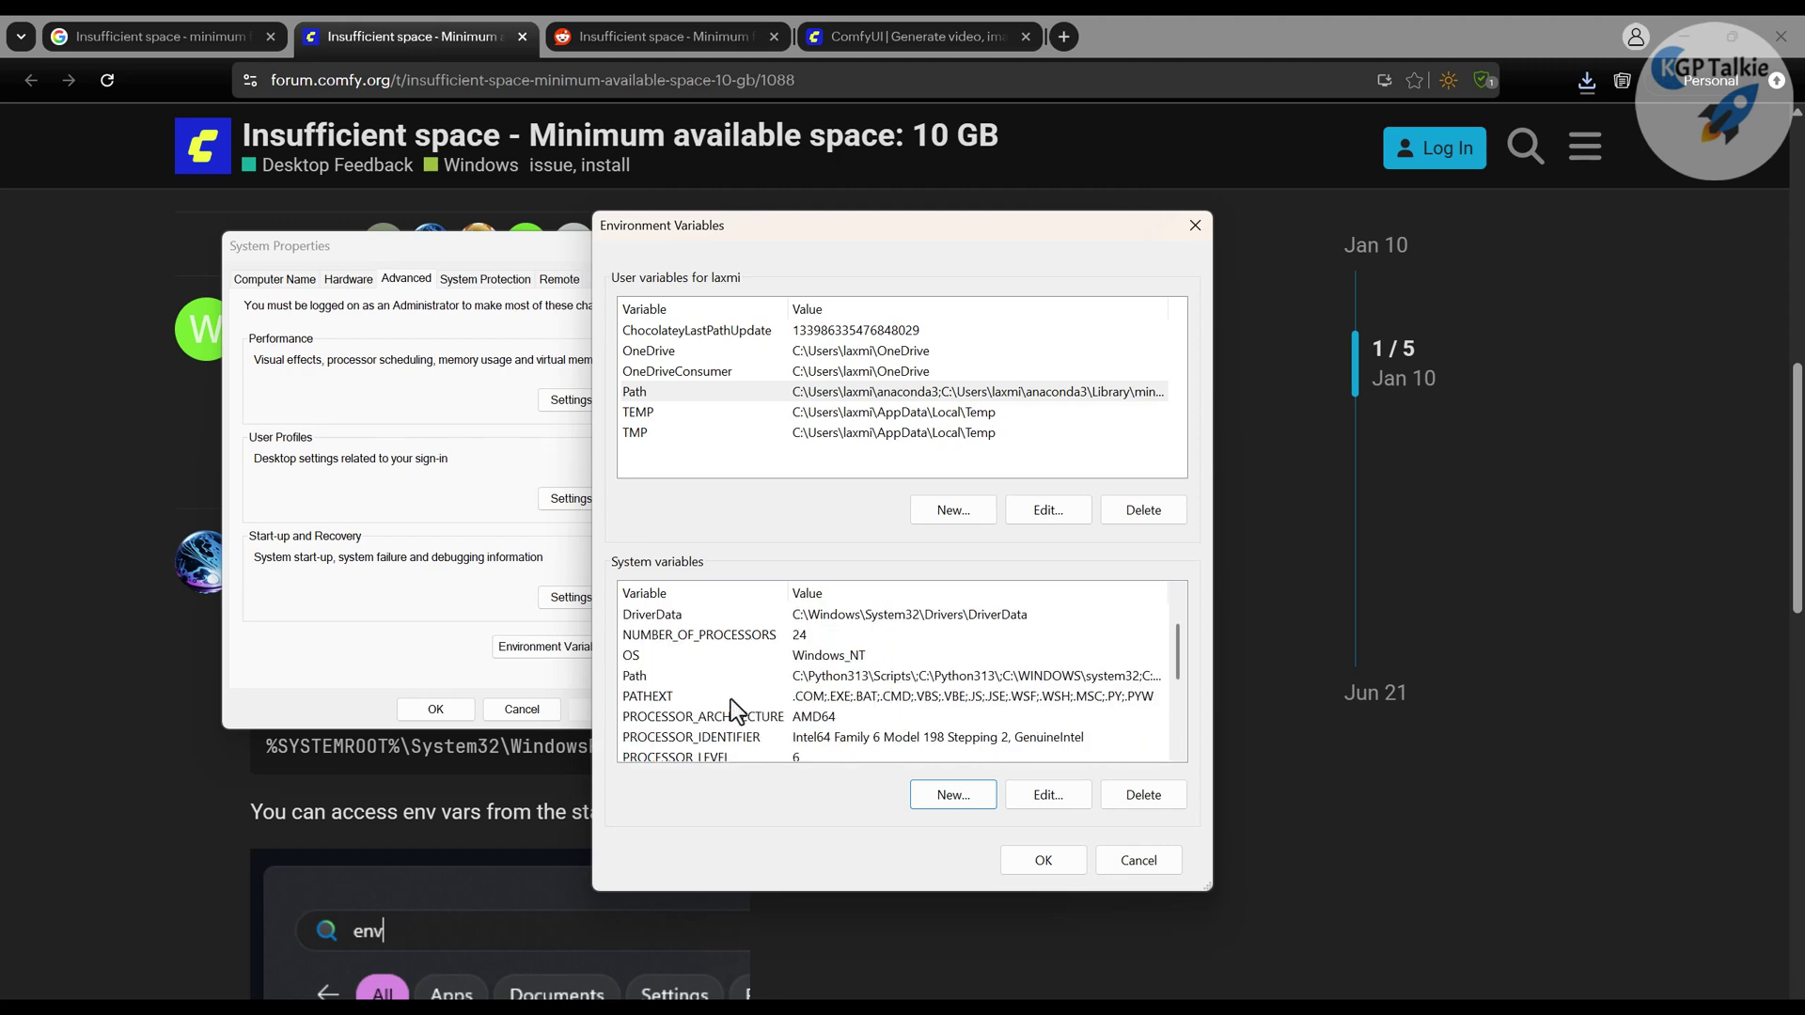
click(775, 673)
double_click(861, 675)
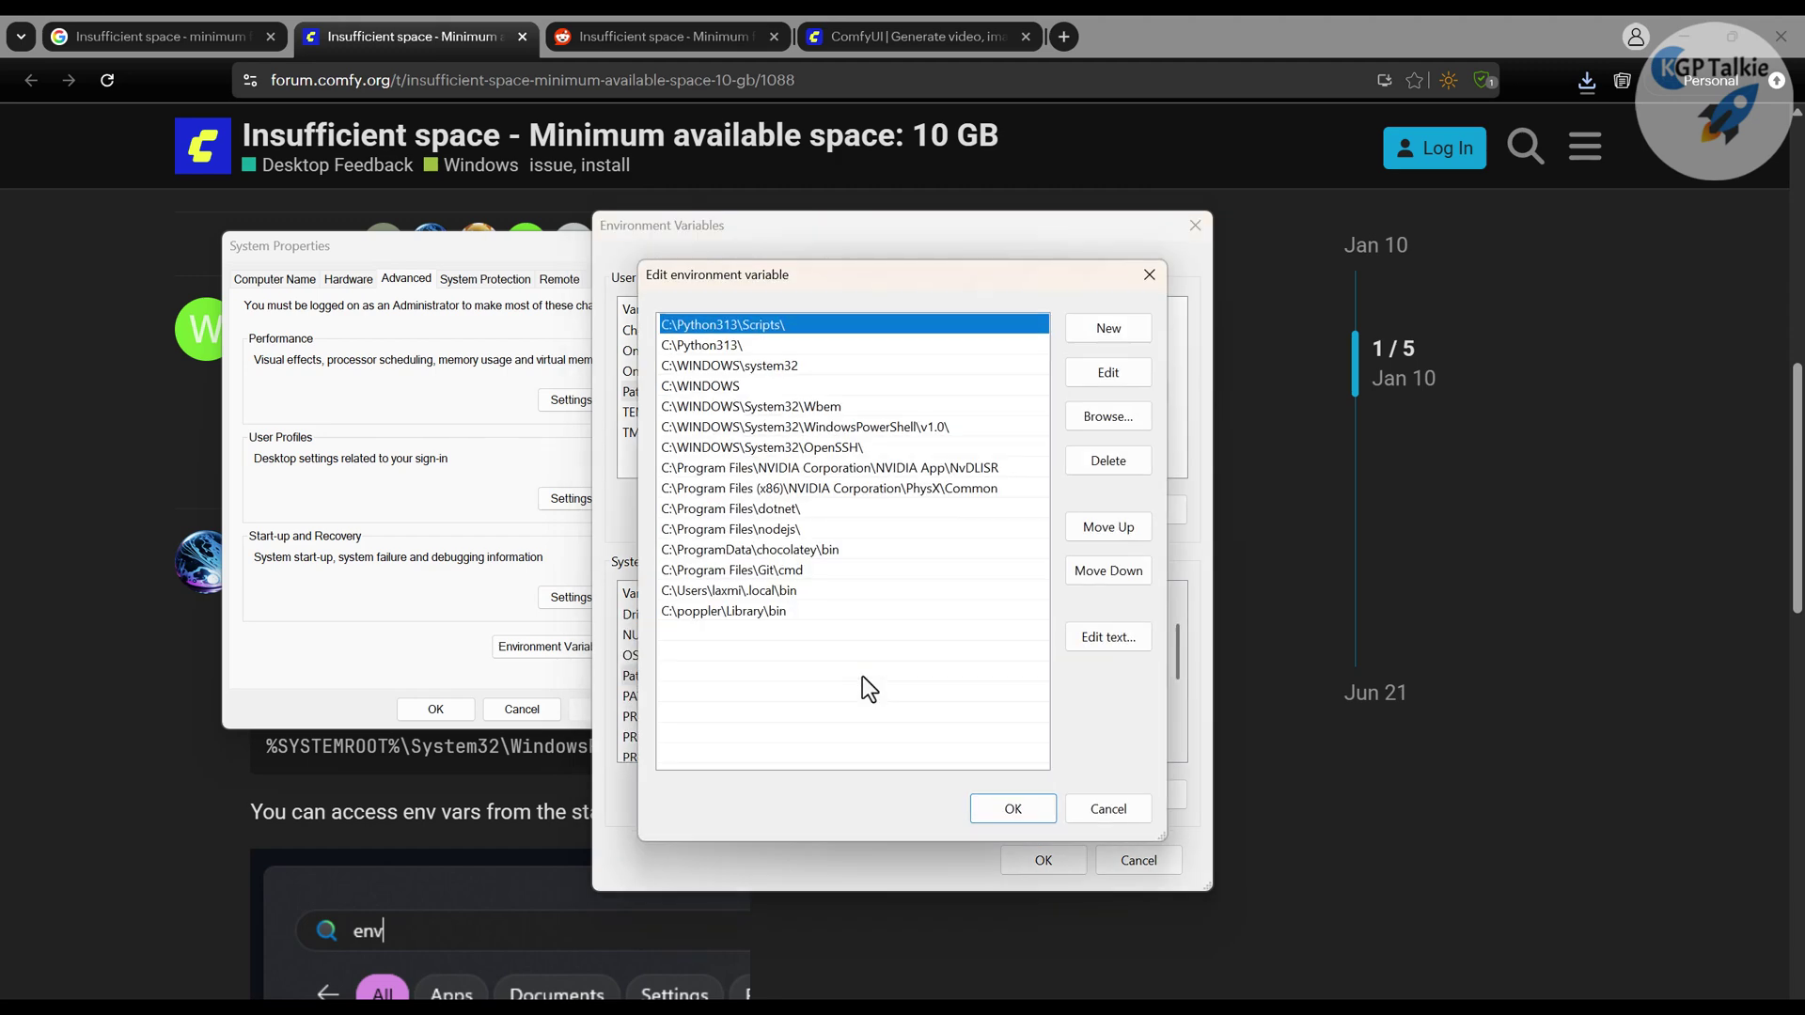
click(703, 624)
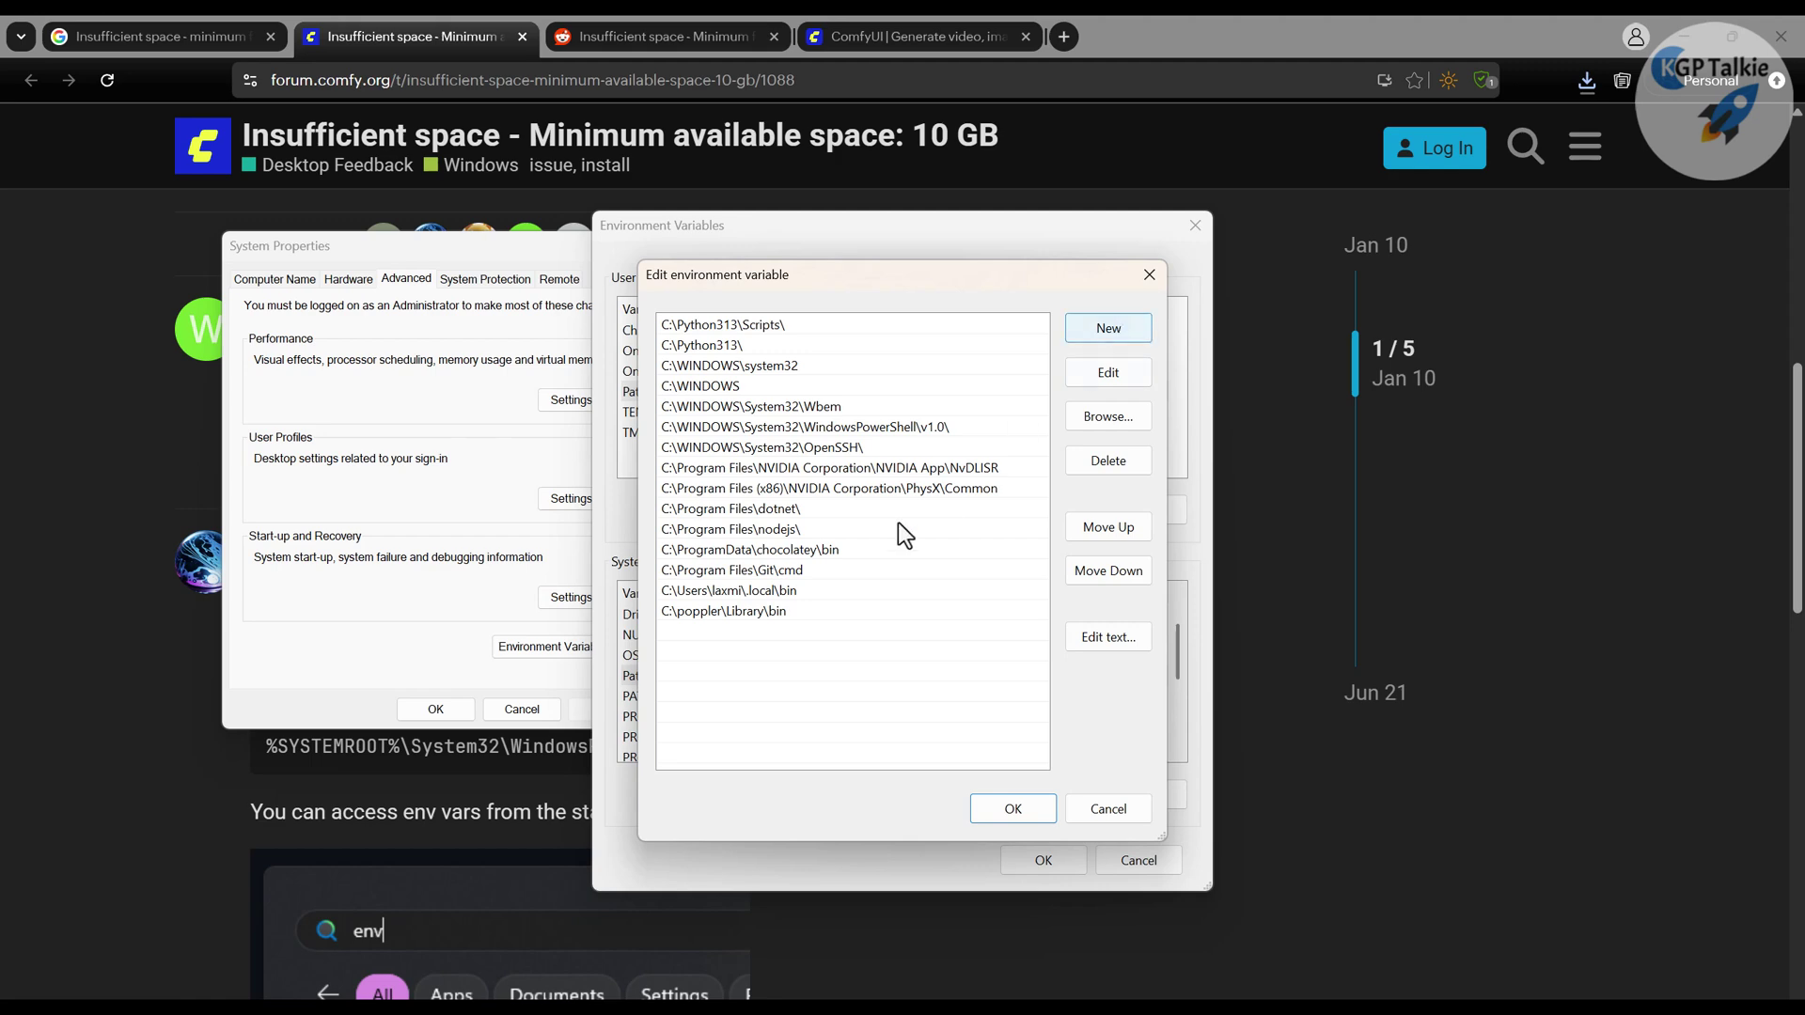
double_click(680, 635)
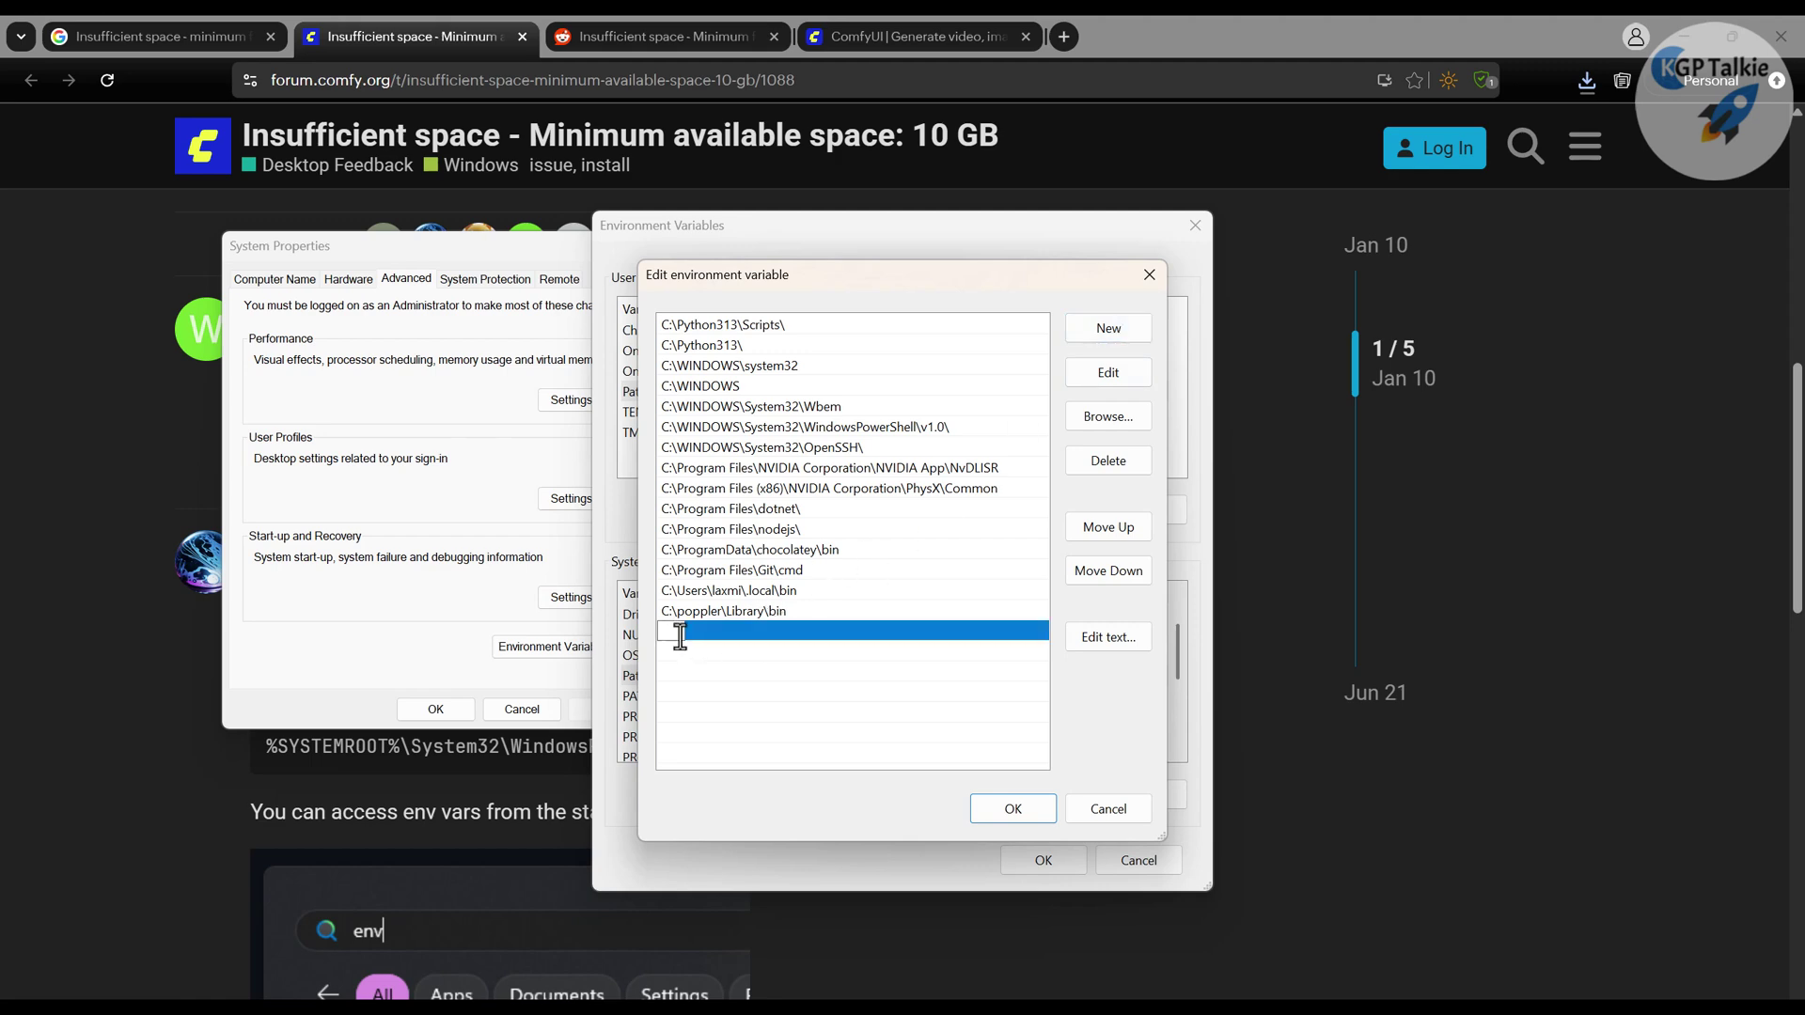
text(%SYSTEMROOT%\System32\WindowsPowerShell\v1.0\)
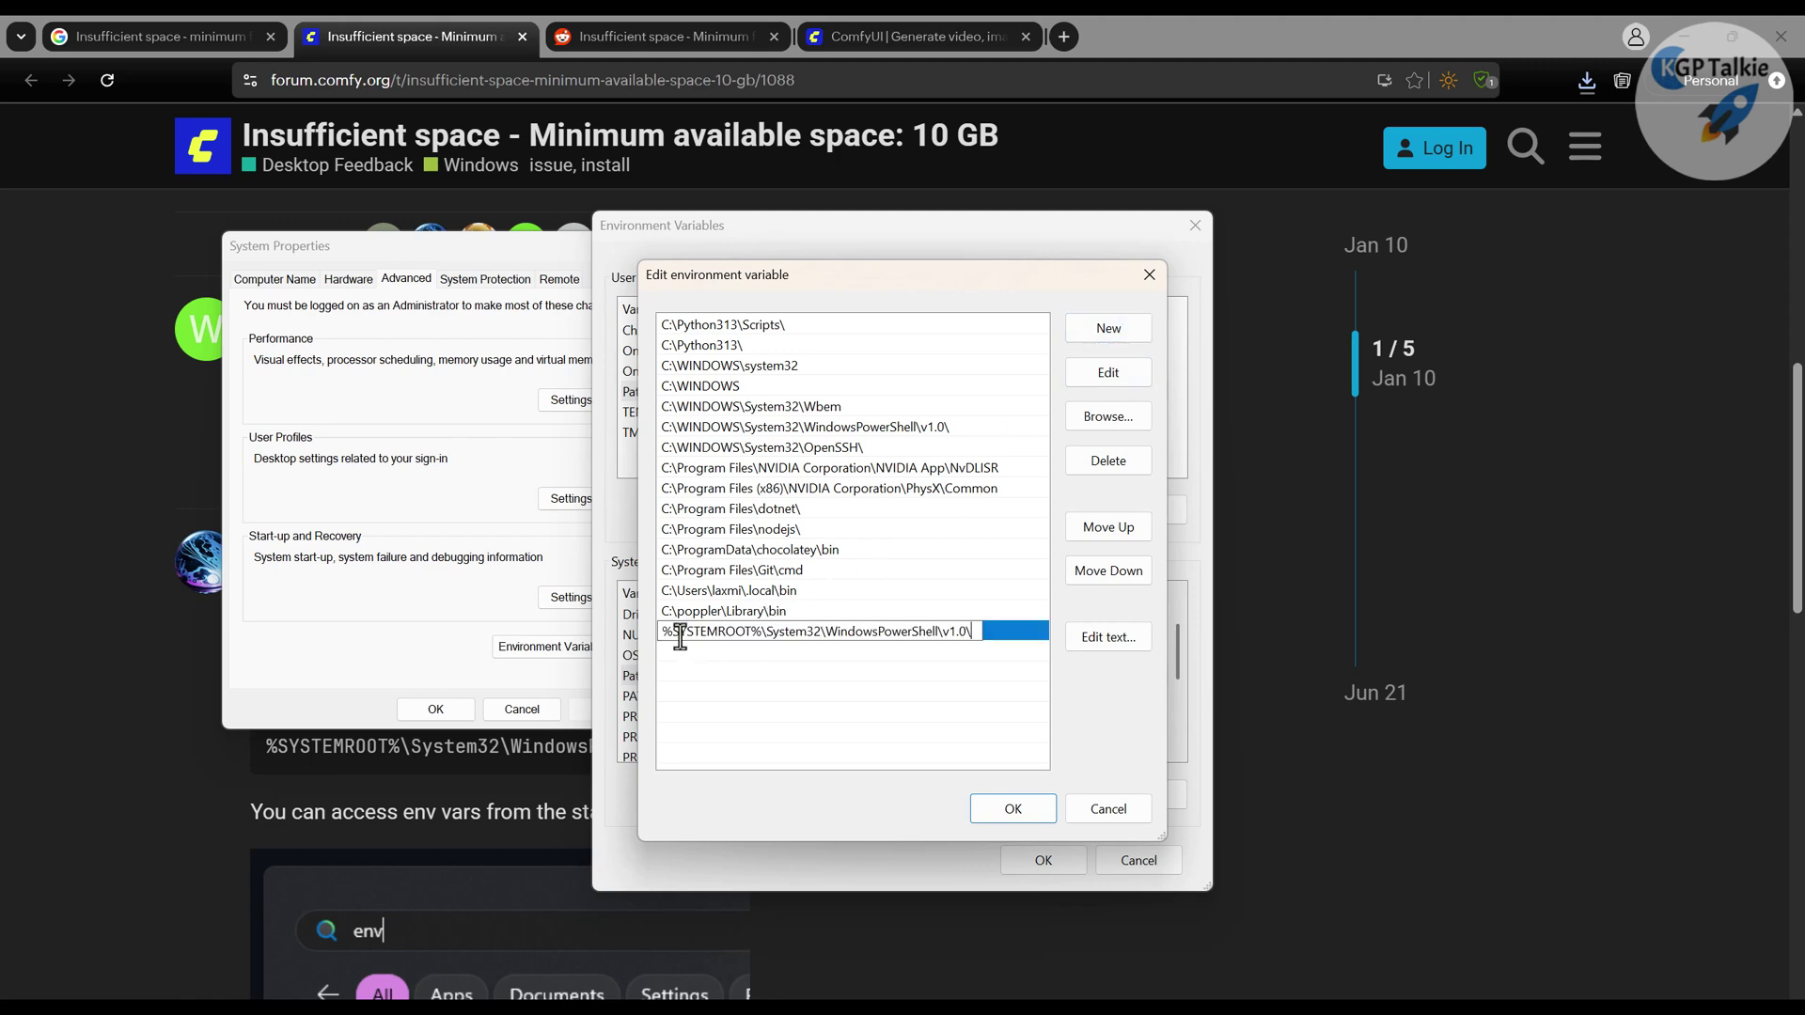
click(999, 808)
click(1041, 861)
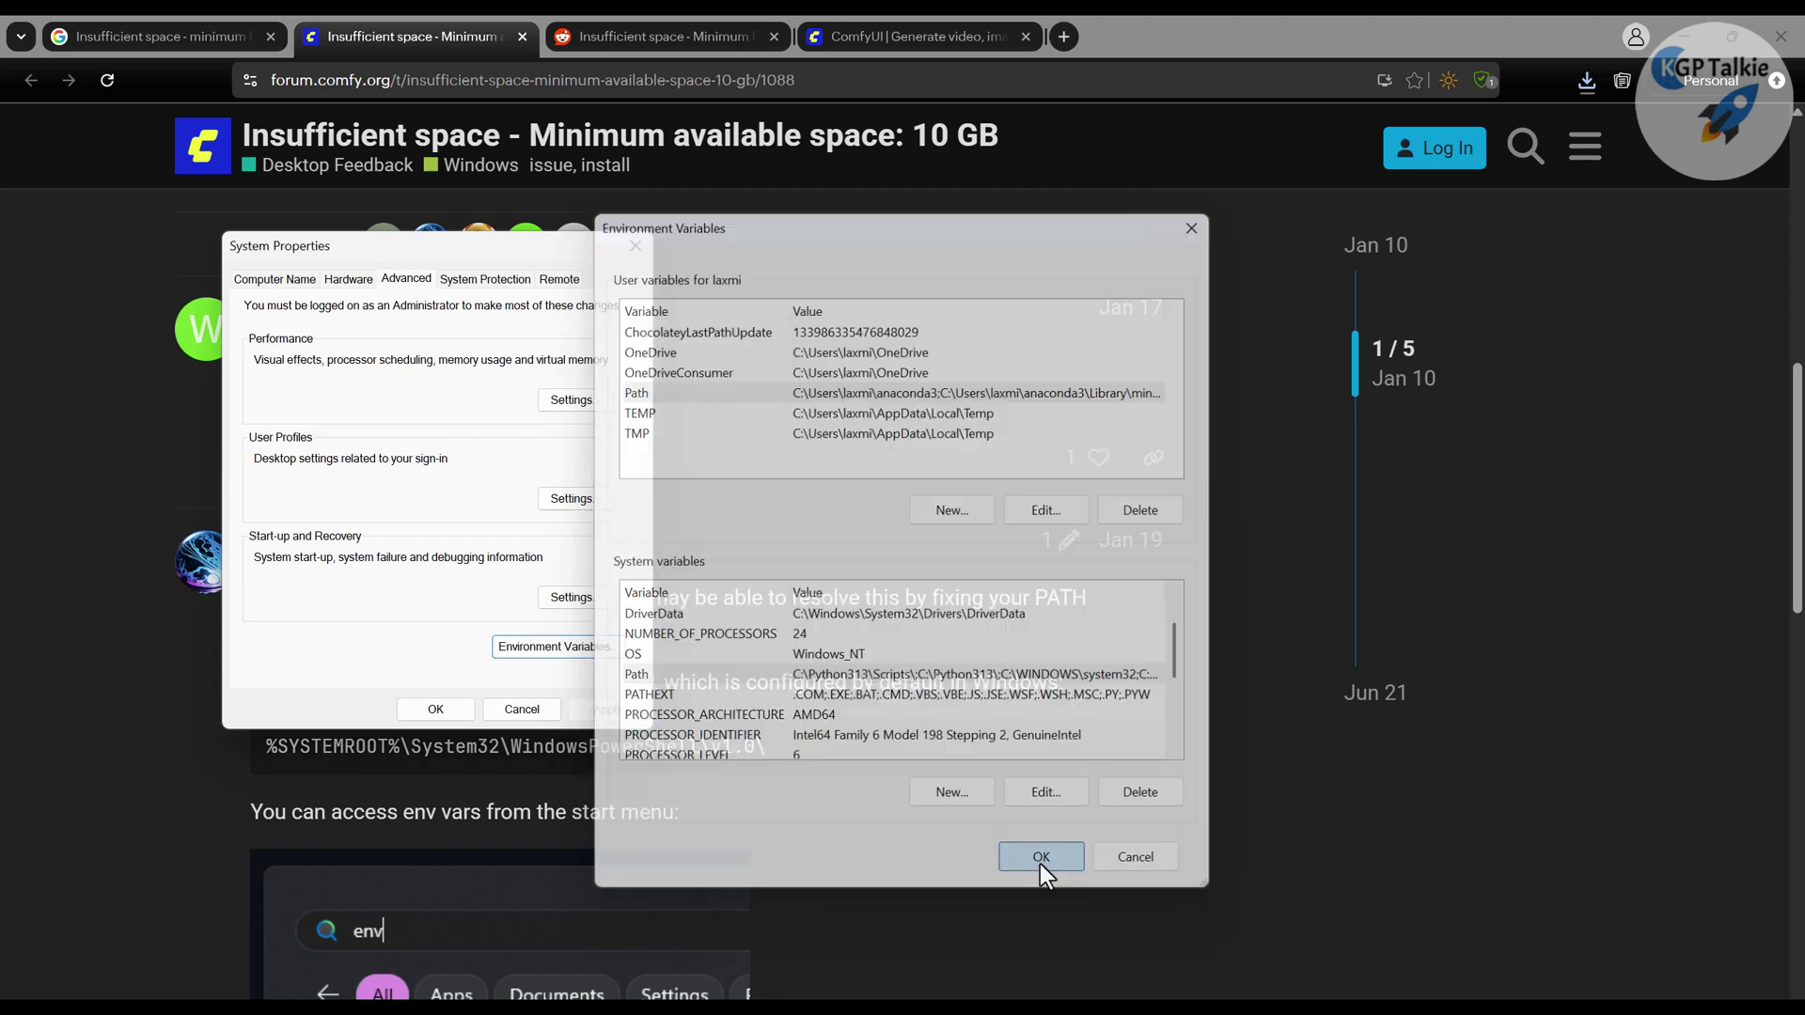
click(465, 709)
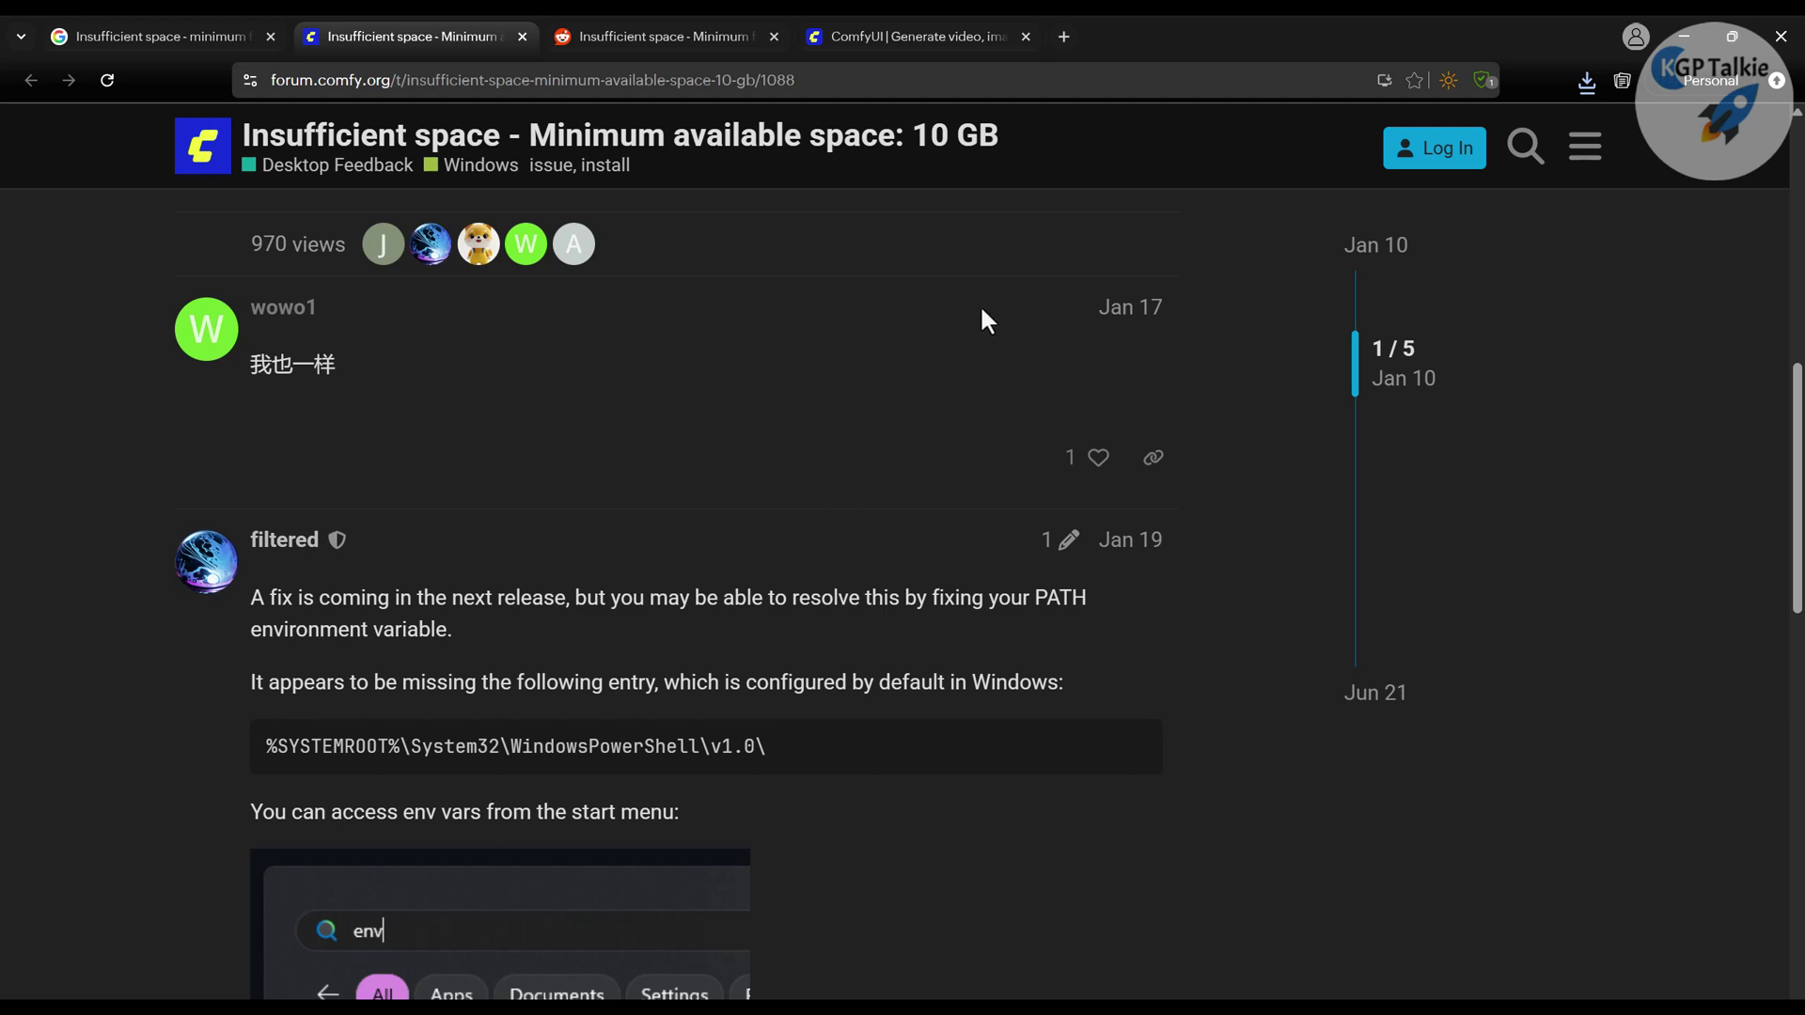
Step: Launch the downloaded ComfyUI Setup 0.4.64 - x64.exe installer from the browser's recent downloads
click(1585, 82)
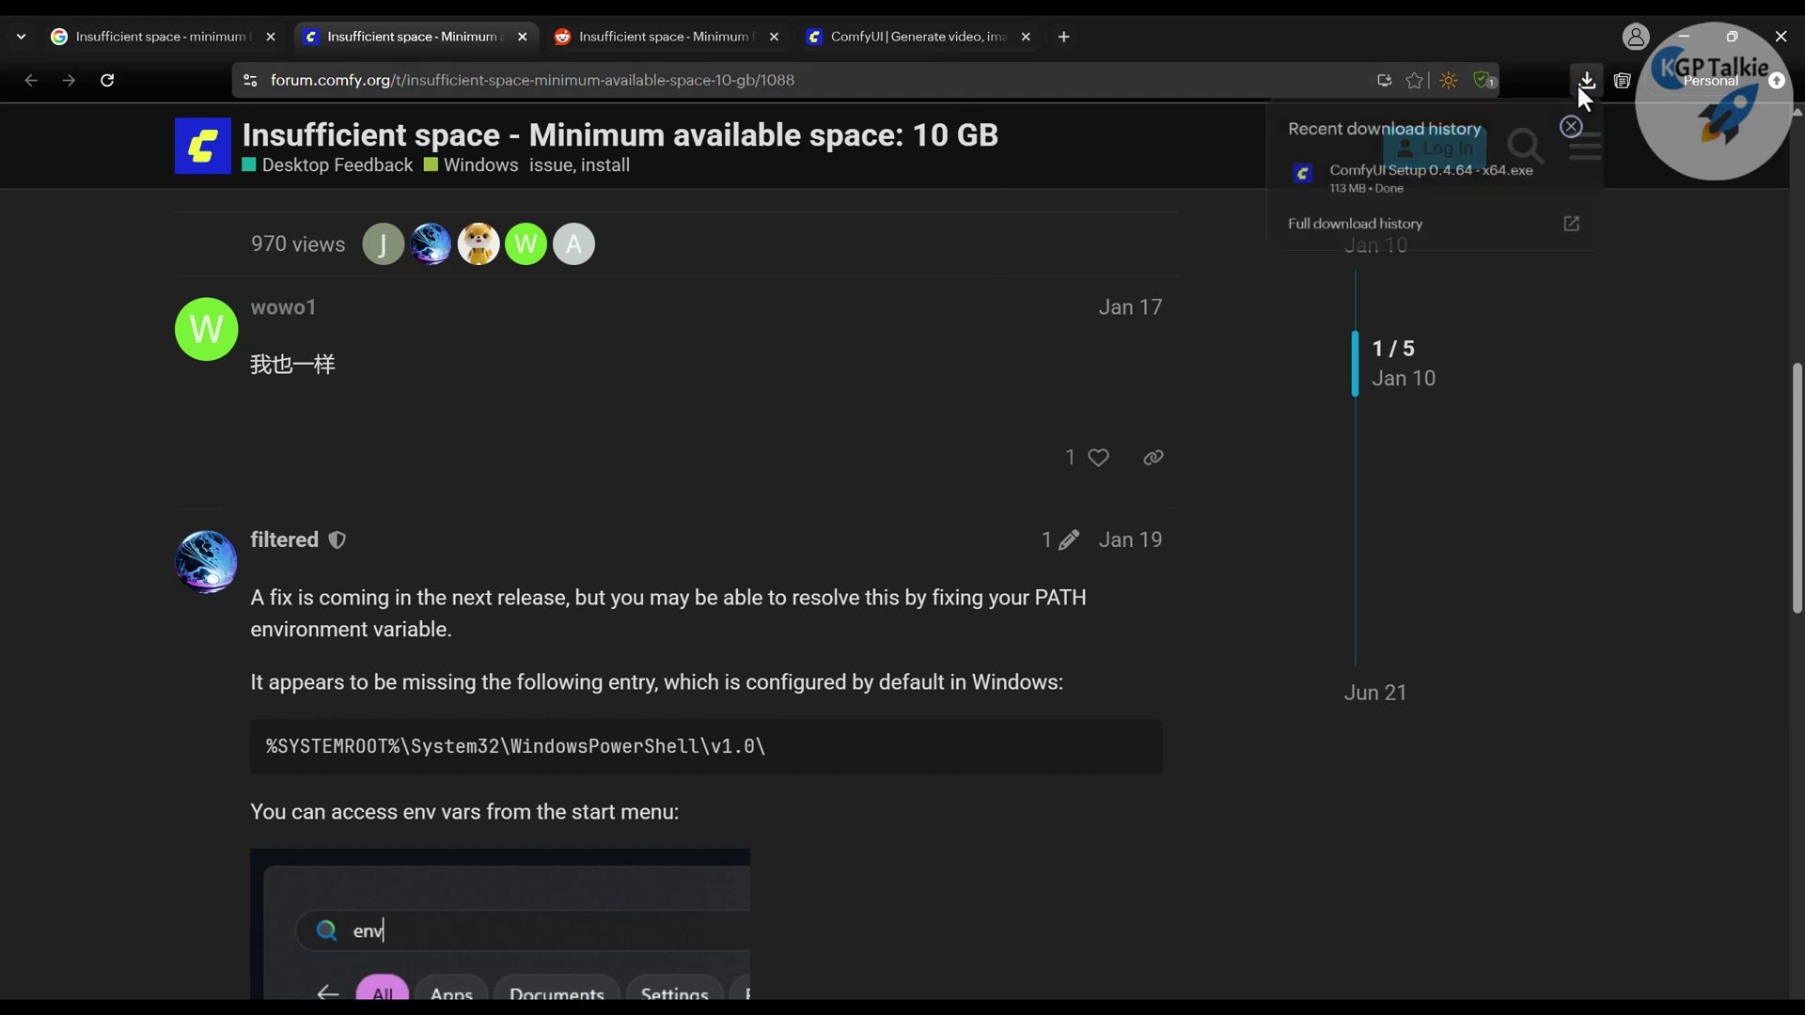
click(1385, 173)
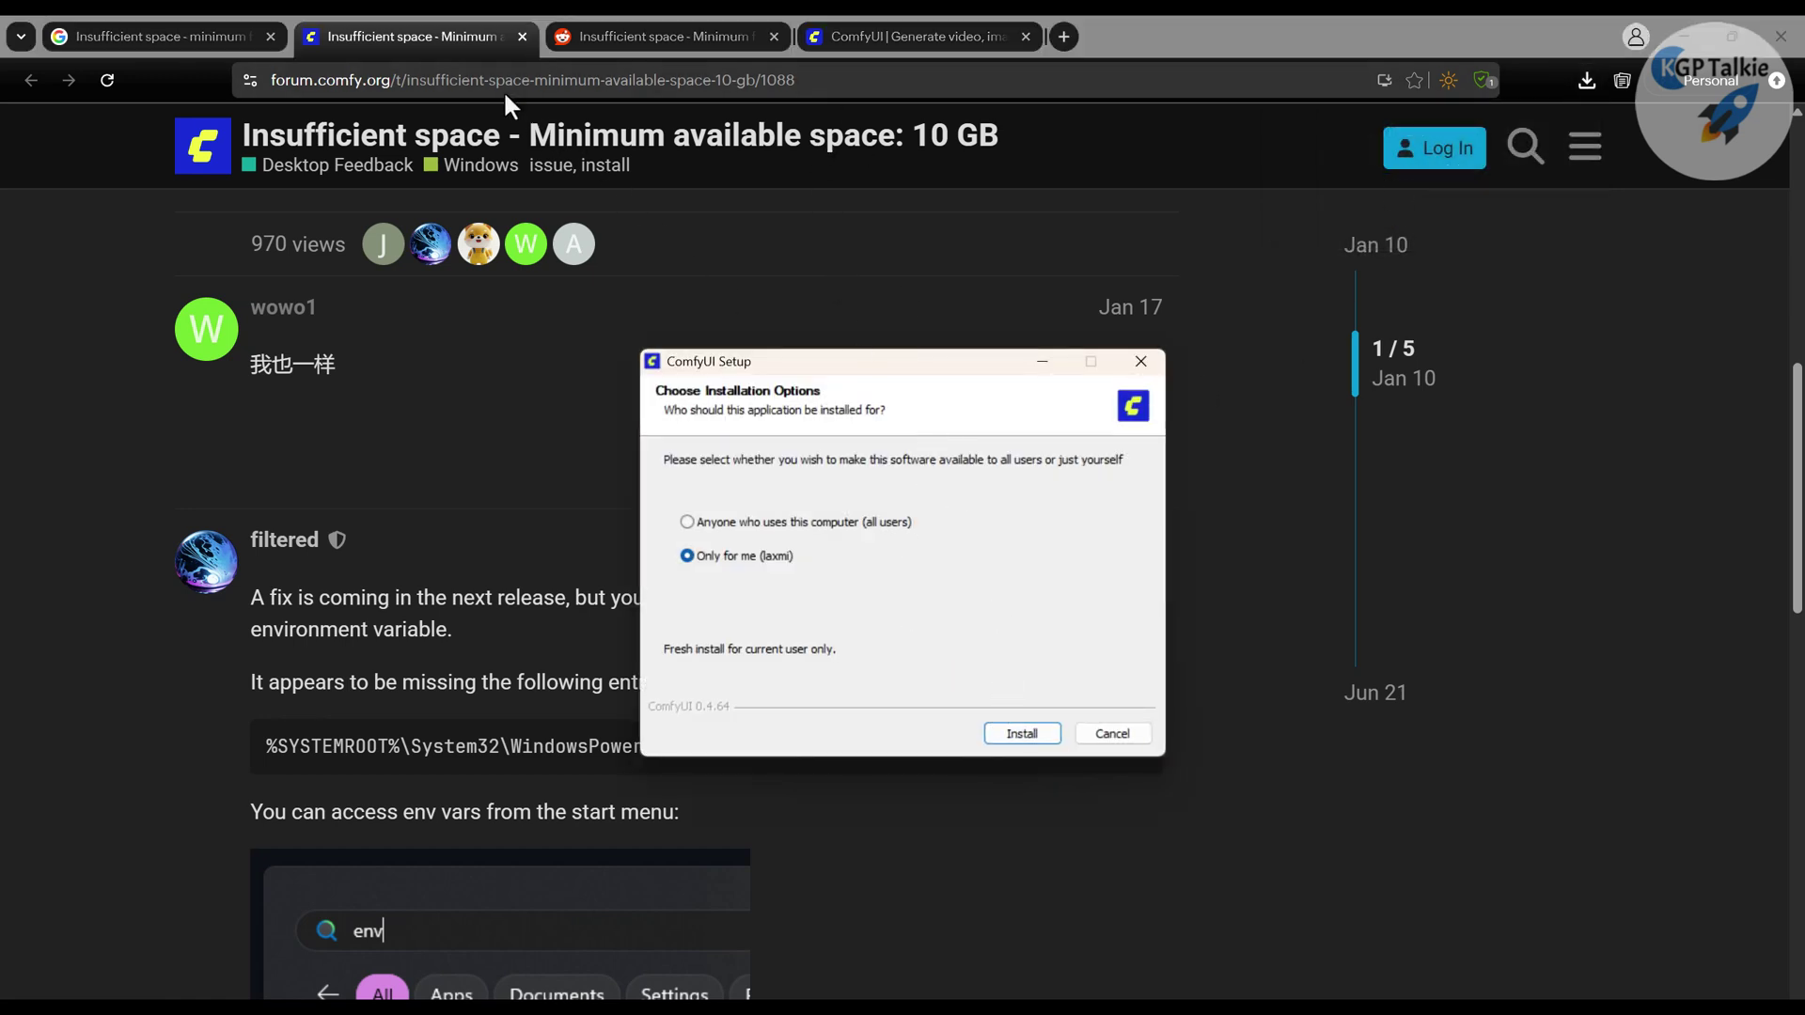
Step: Recheck the Reddit and forum posts about the insufficient-space error, and install ComfyUI for the current user only
click(425, 37)
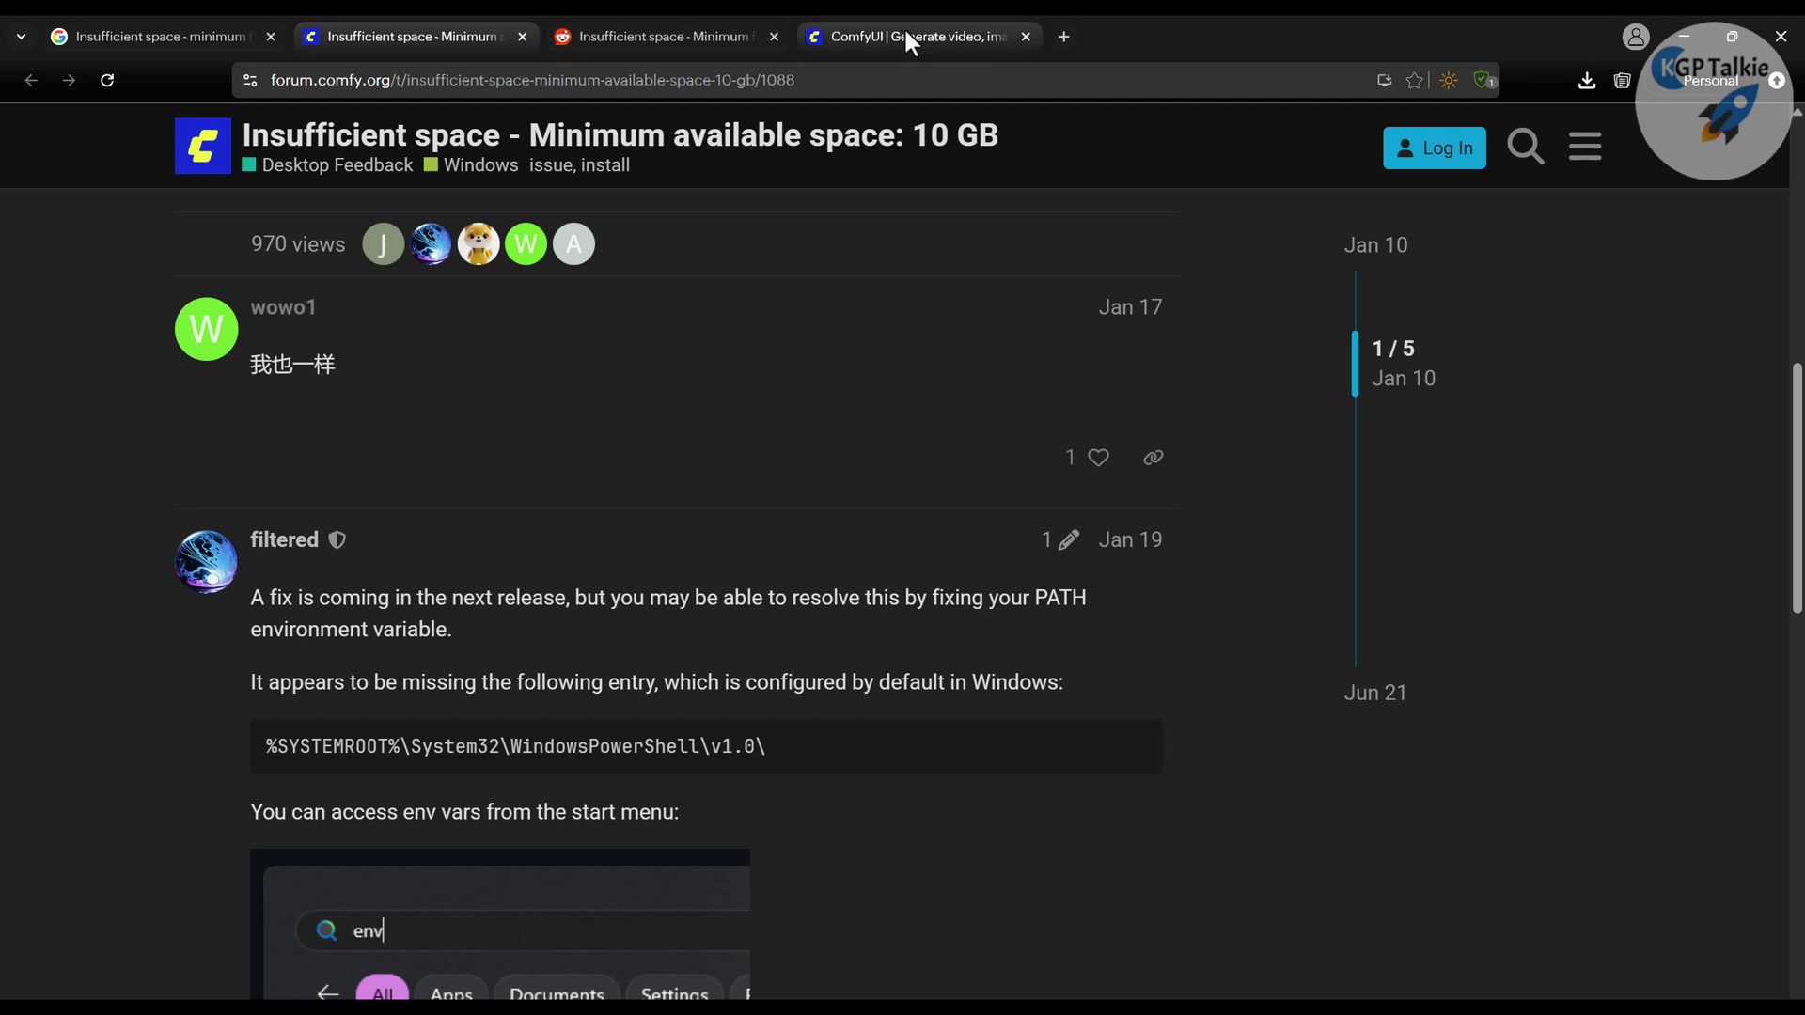
click(635, 34)
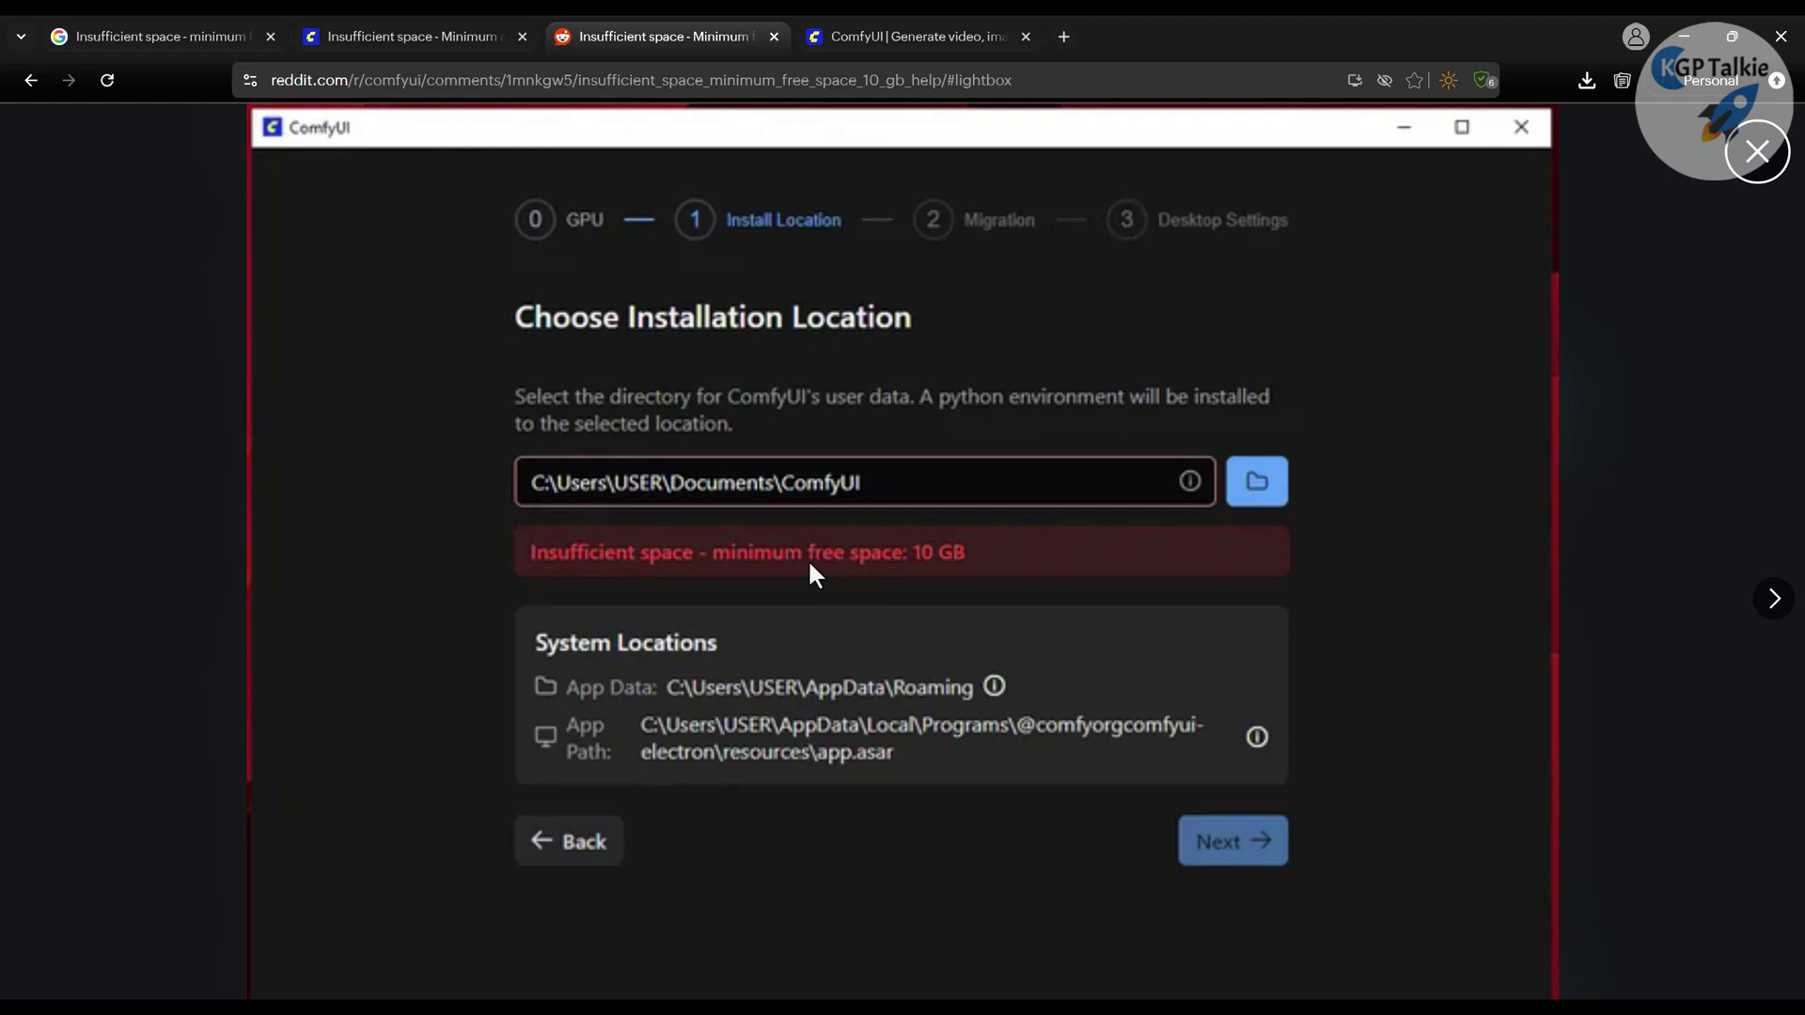
click(1757, 152)
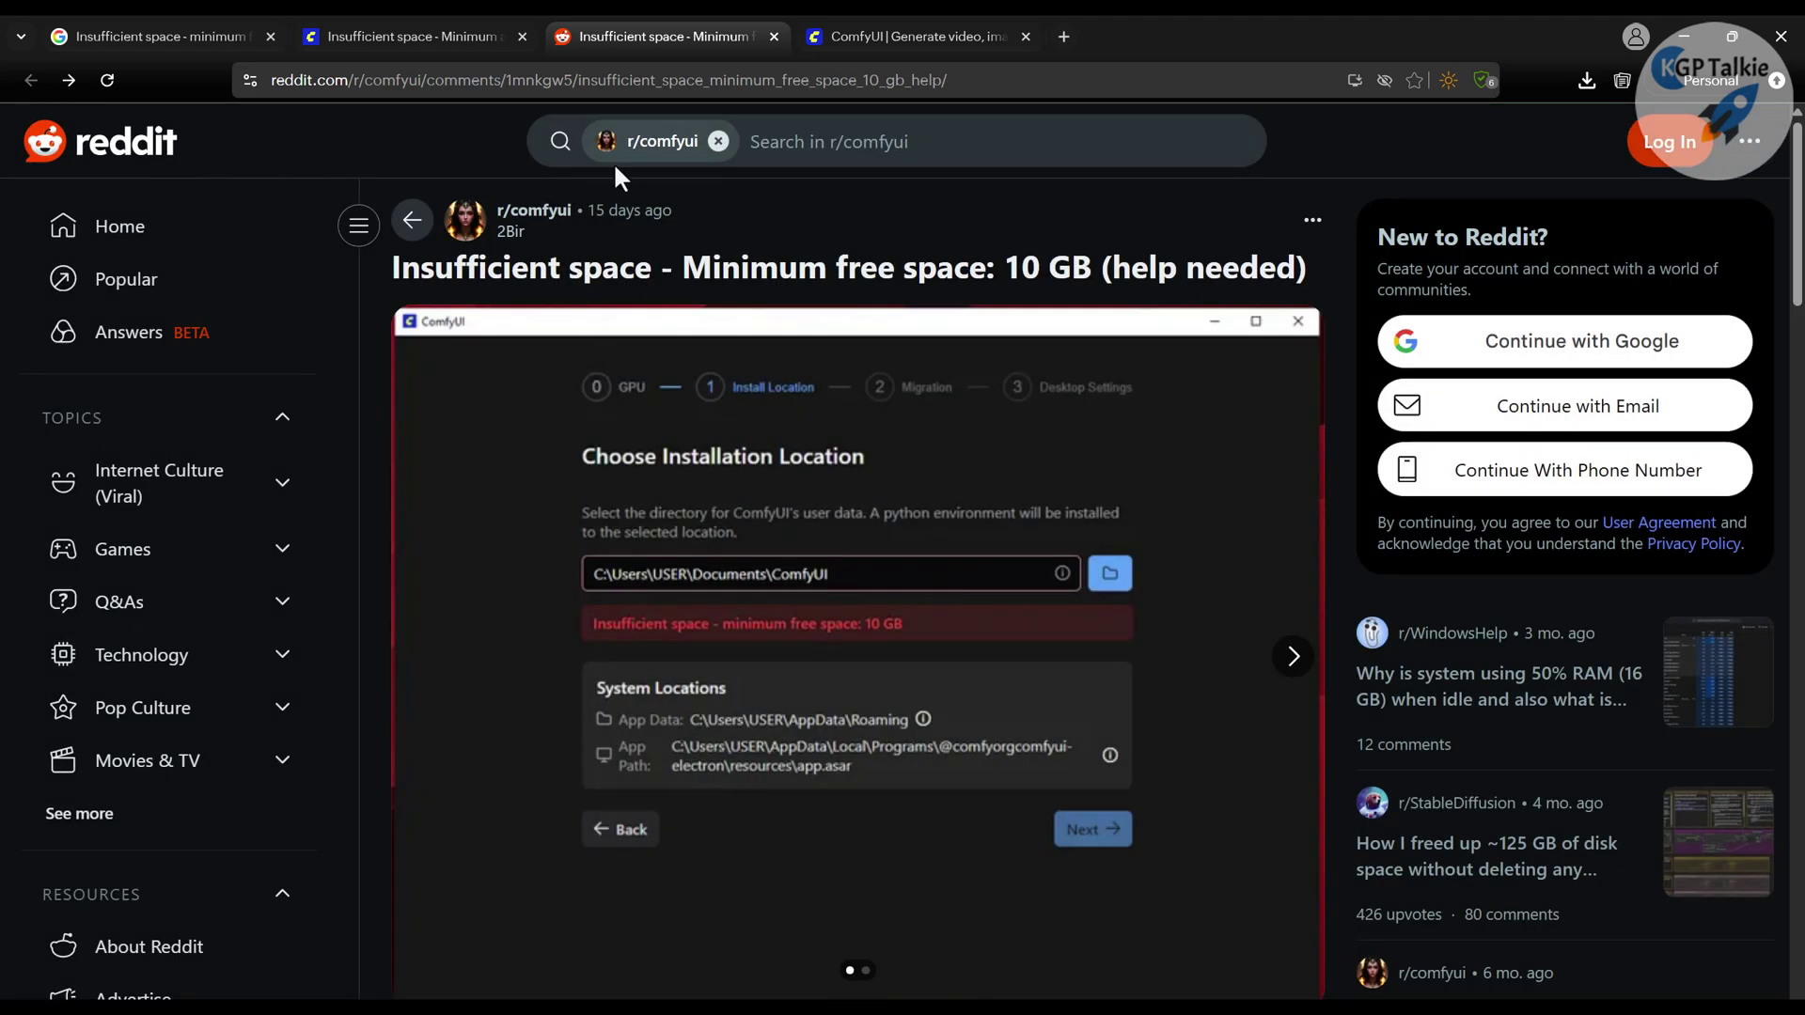
mouse_move(590, 215)
click(396, 44)
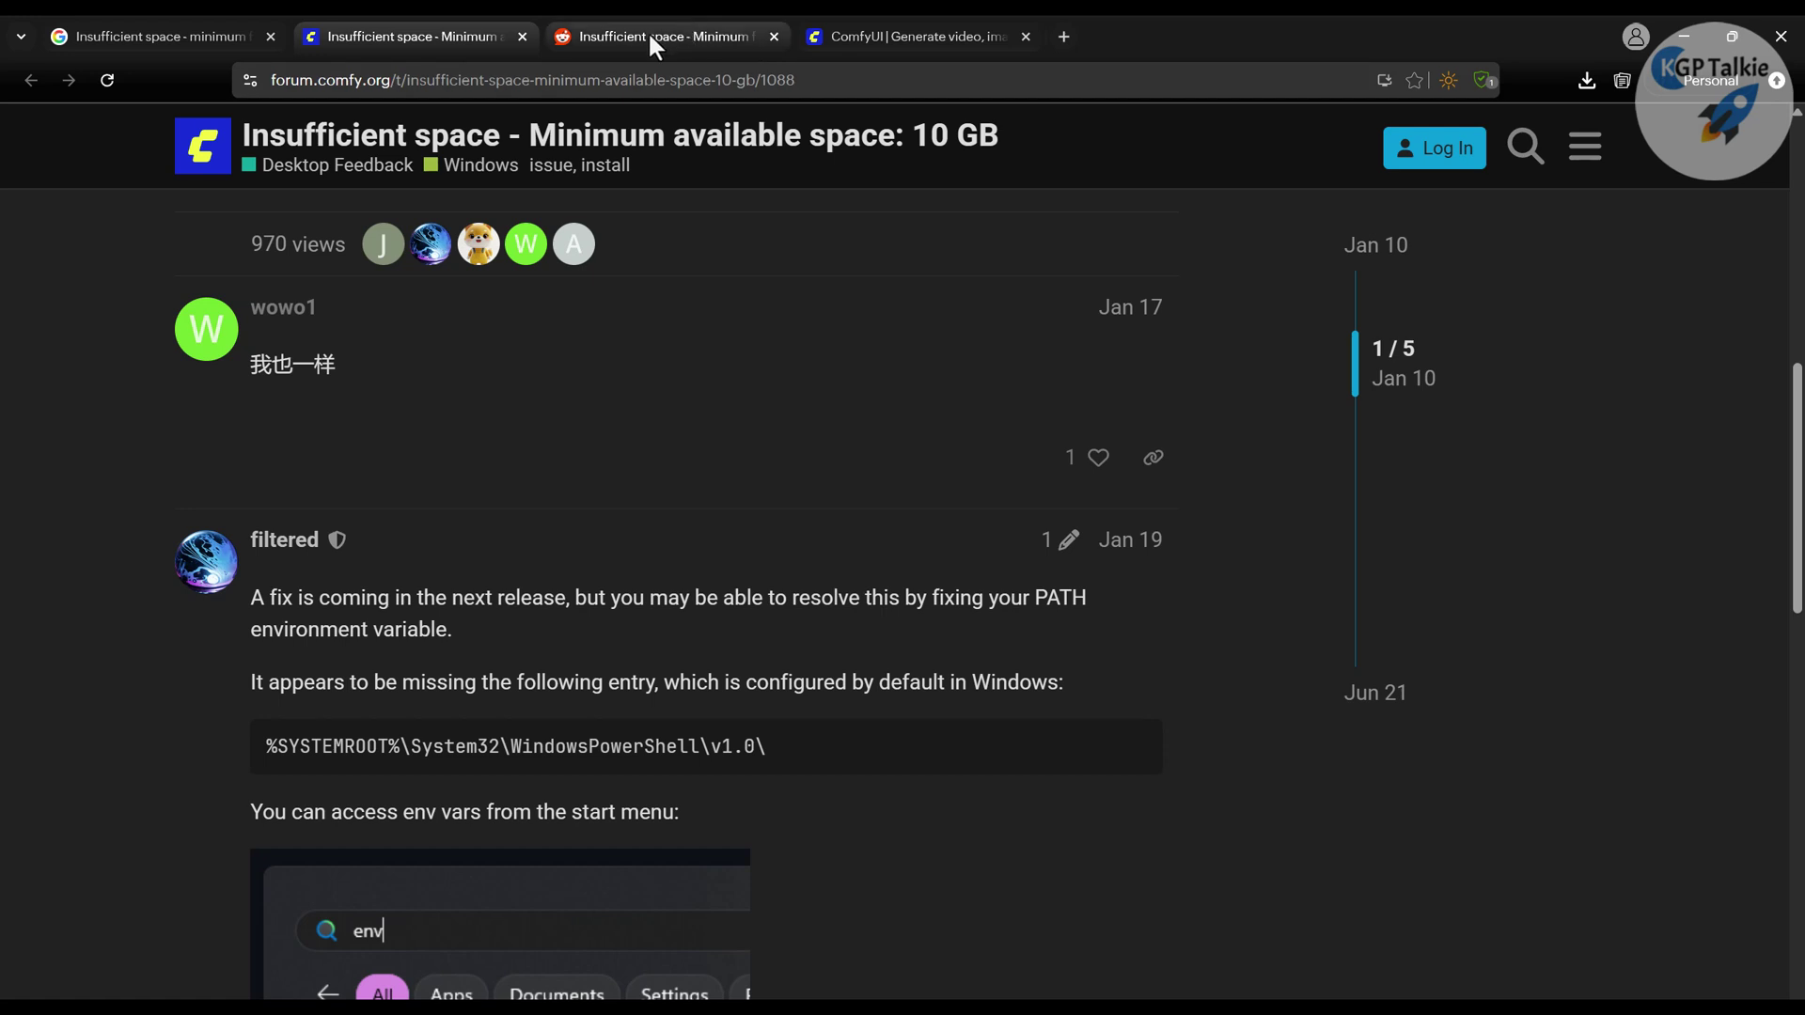
mouse_move(651, 39)
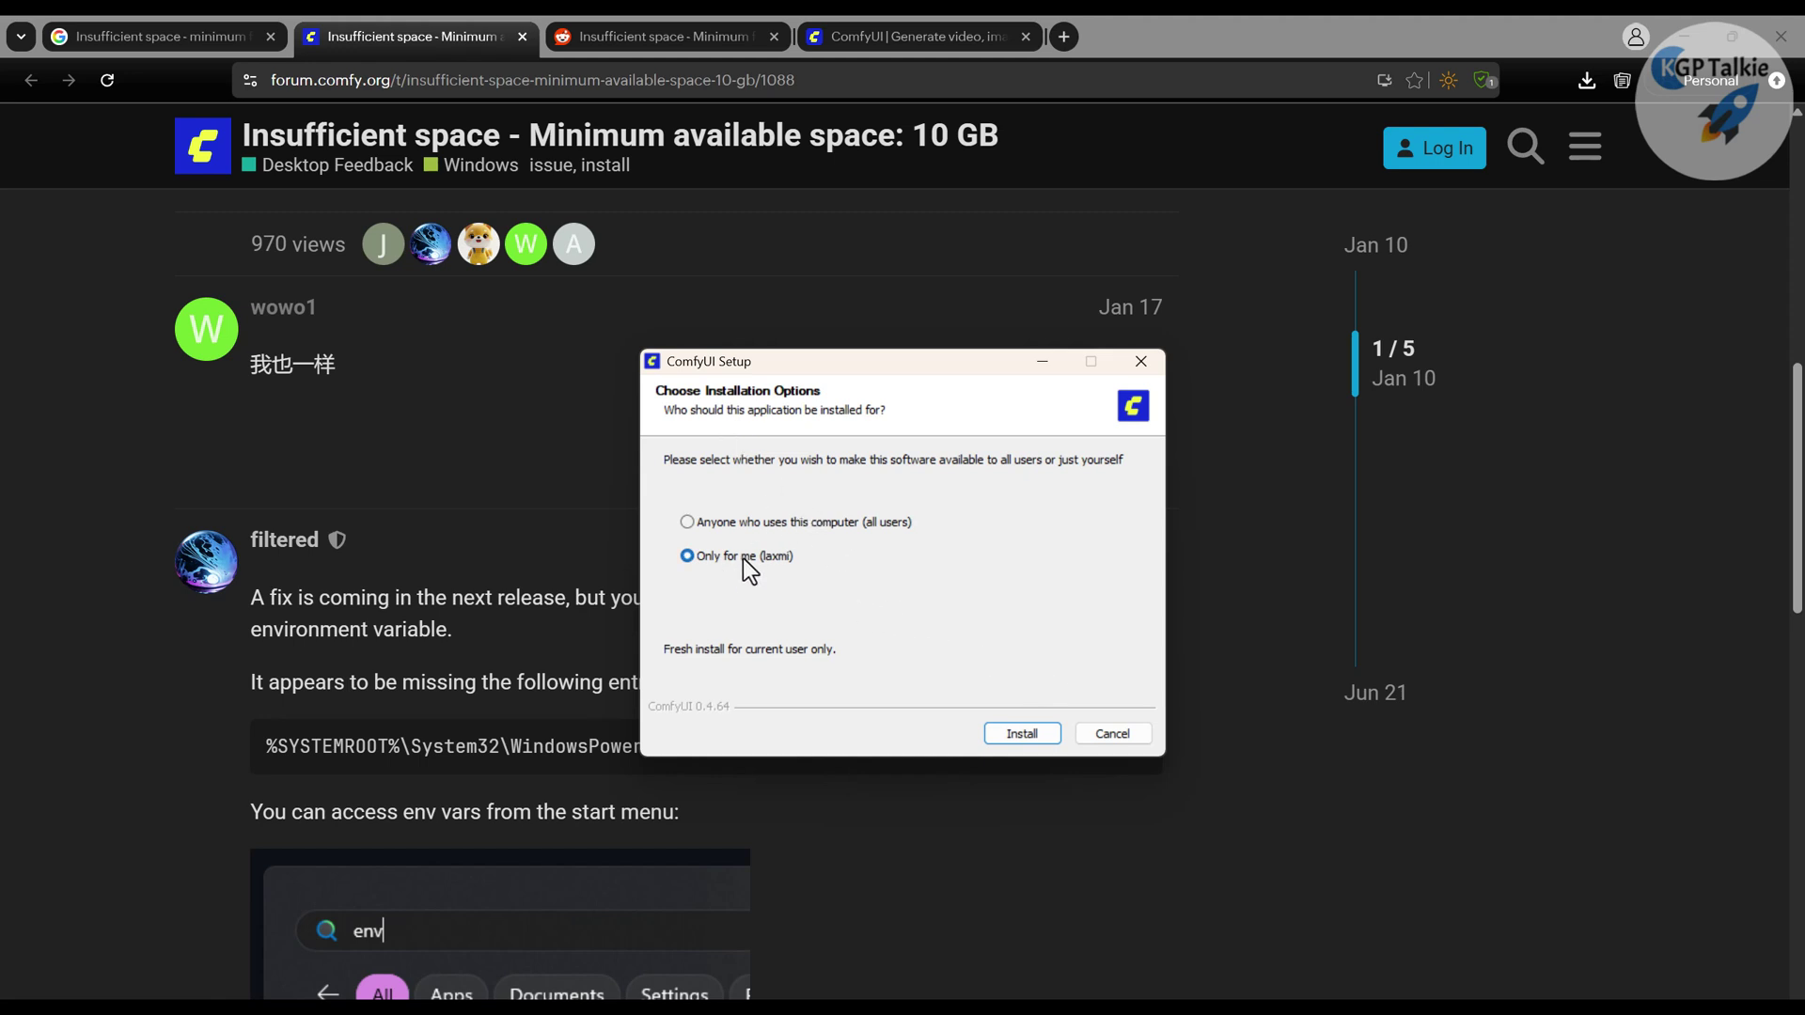
click(1034, 737)
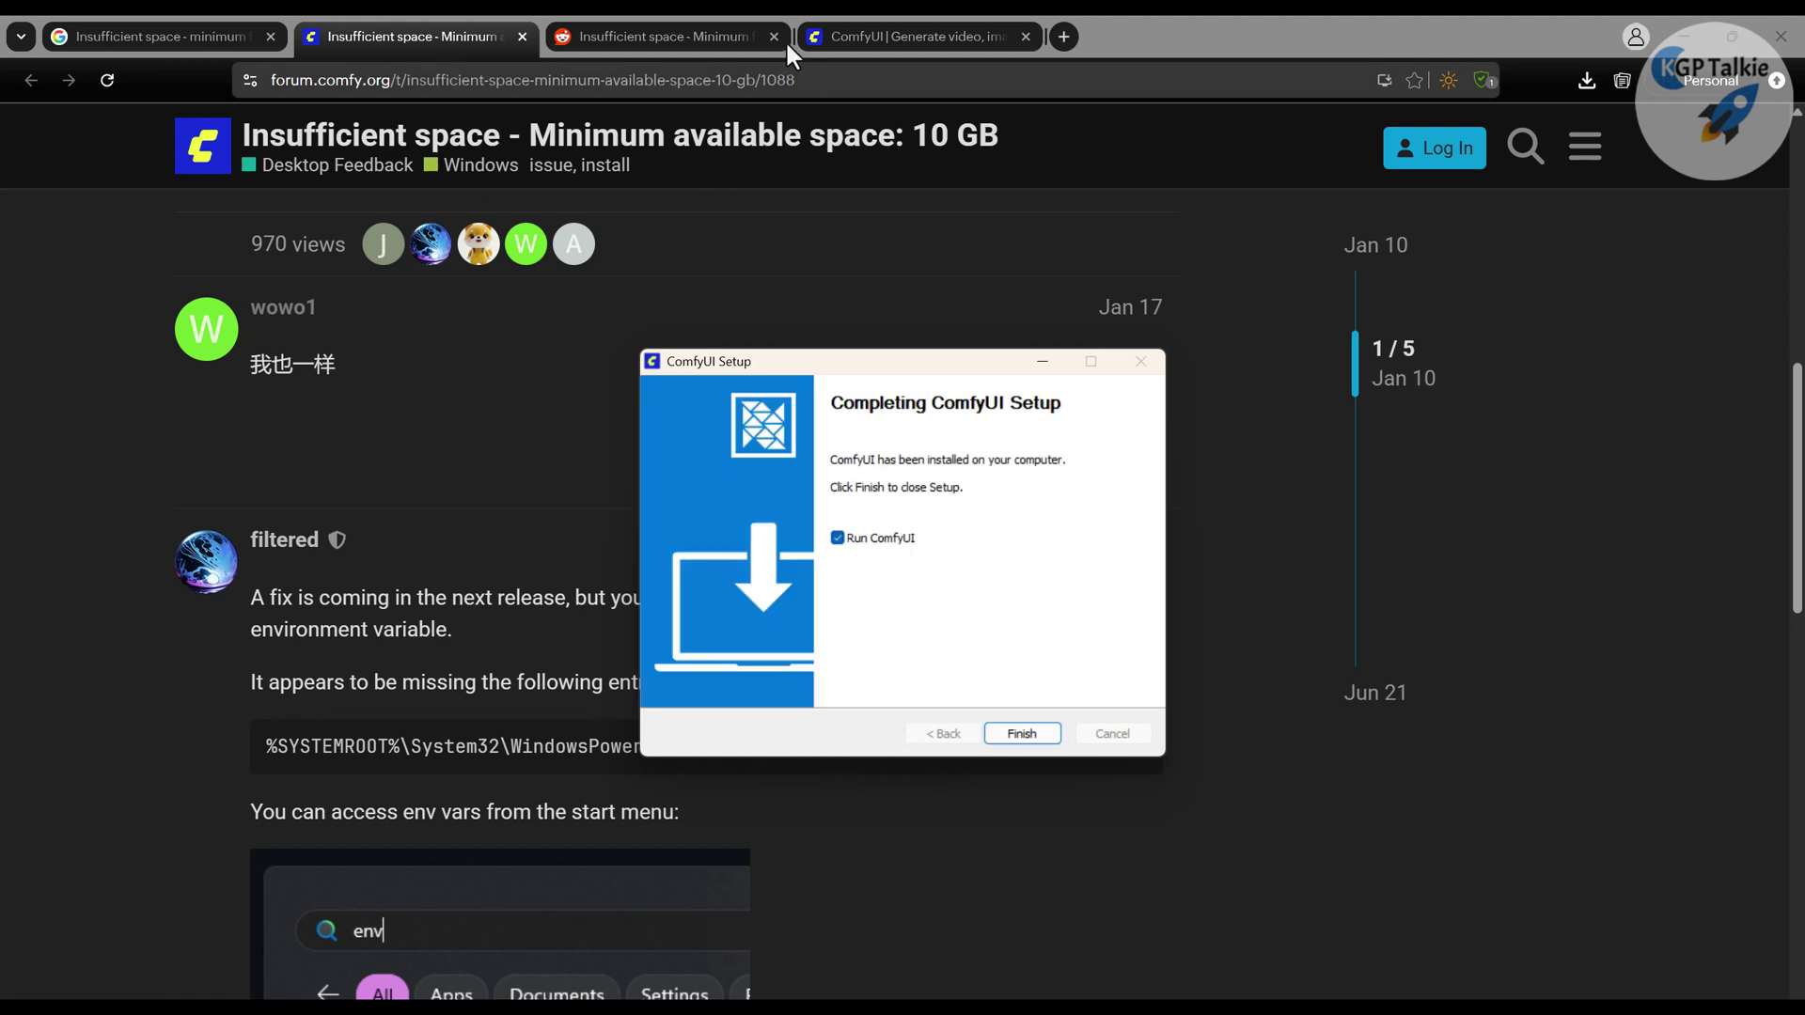
Step: Return to the comfy.org download page and look over its lower part
click(636, 35)
click(937, 33)
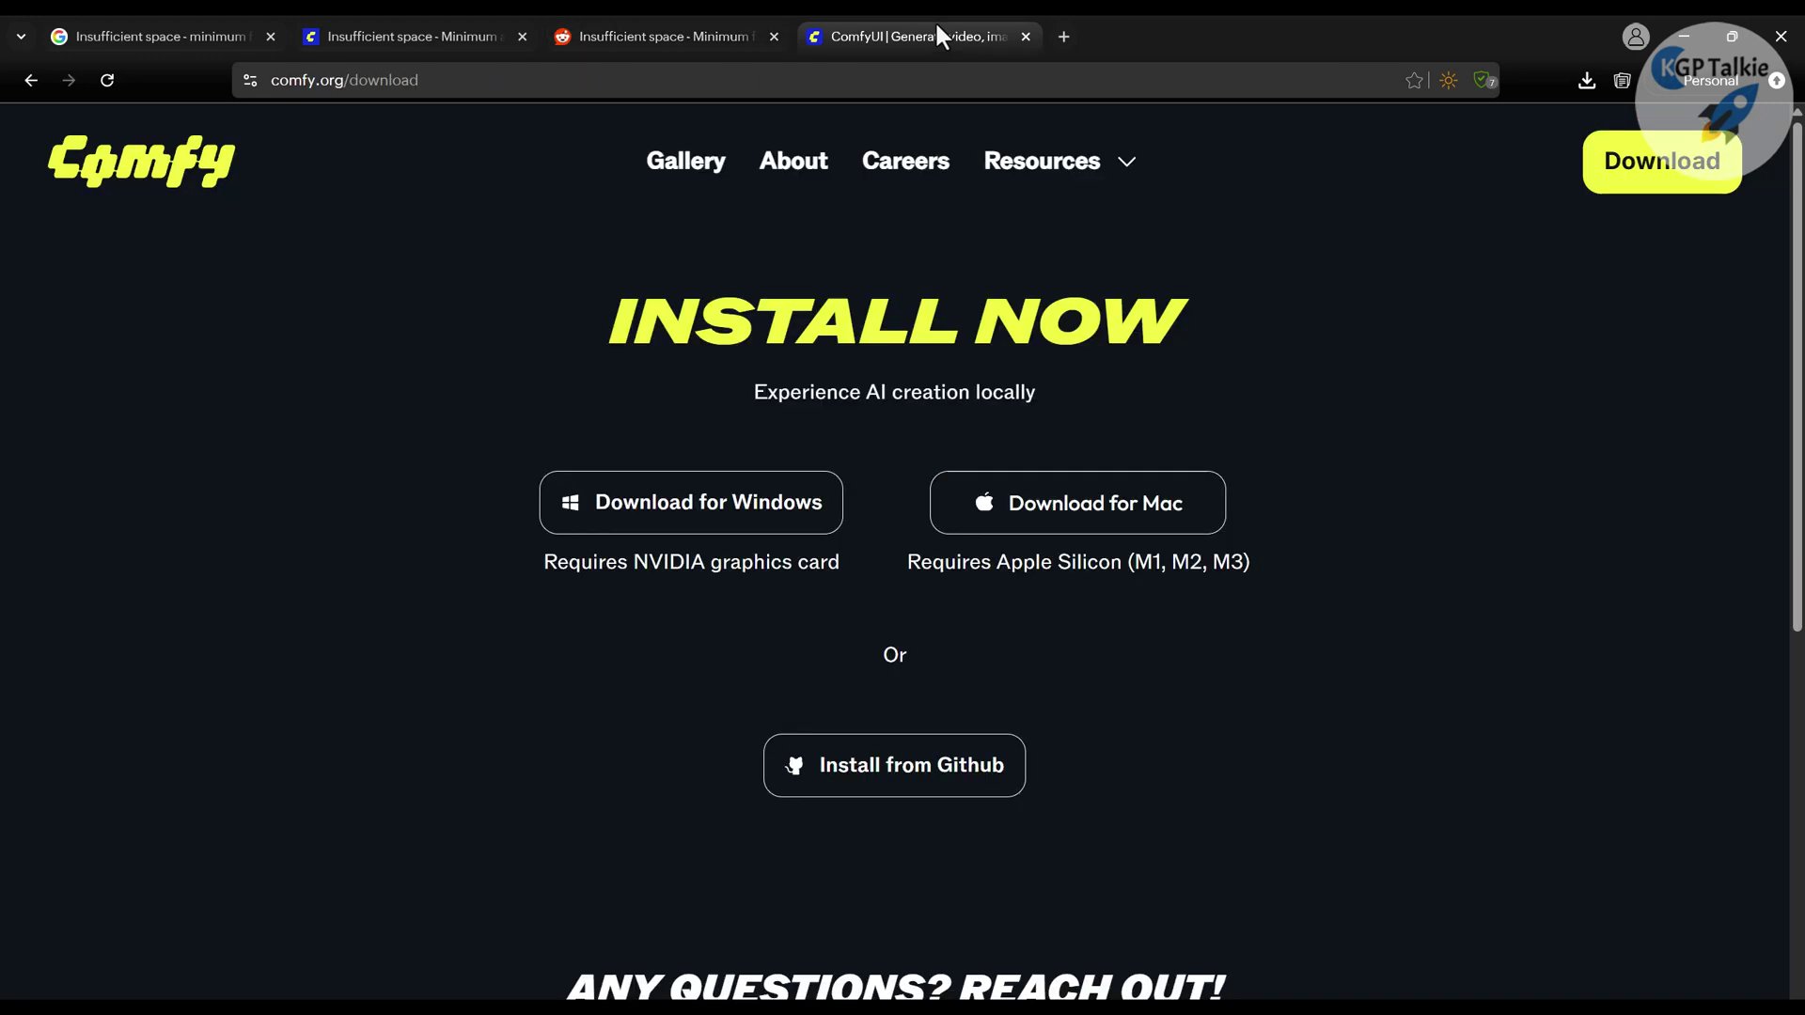
scroll(1439, 642, down, 5)
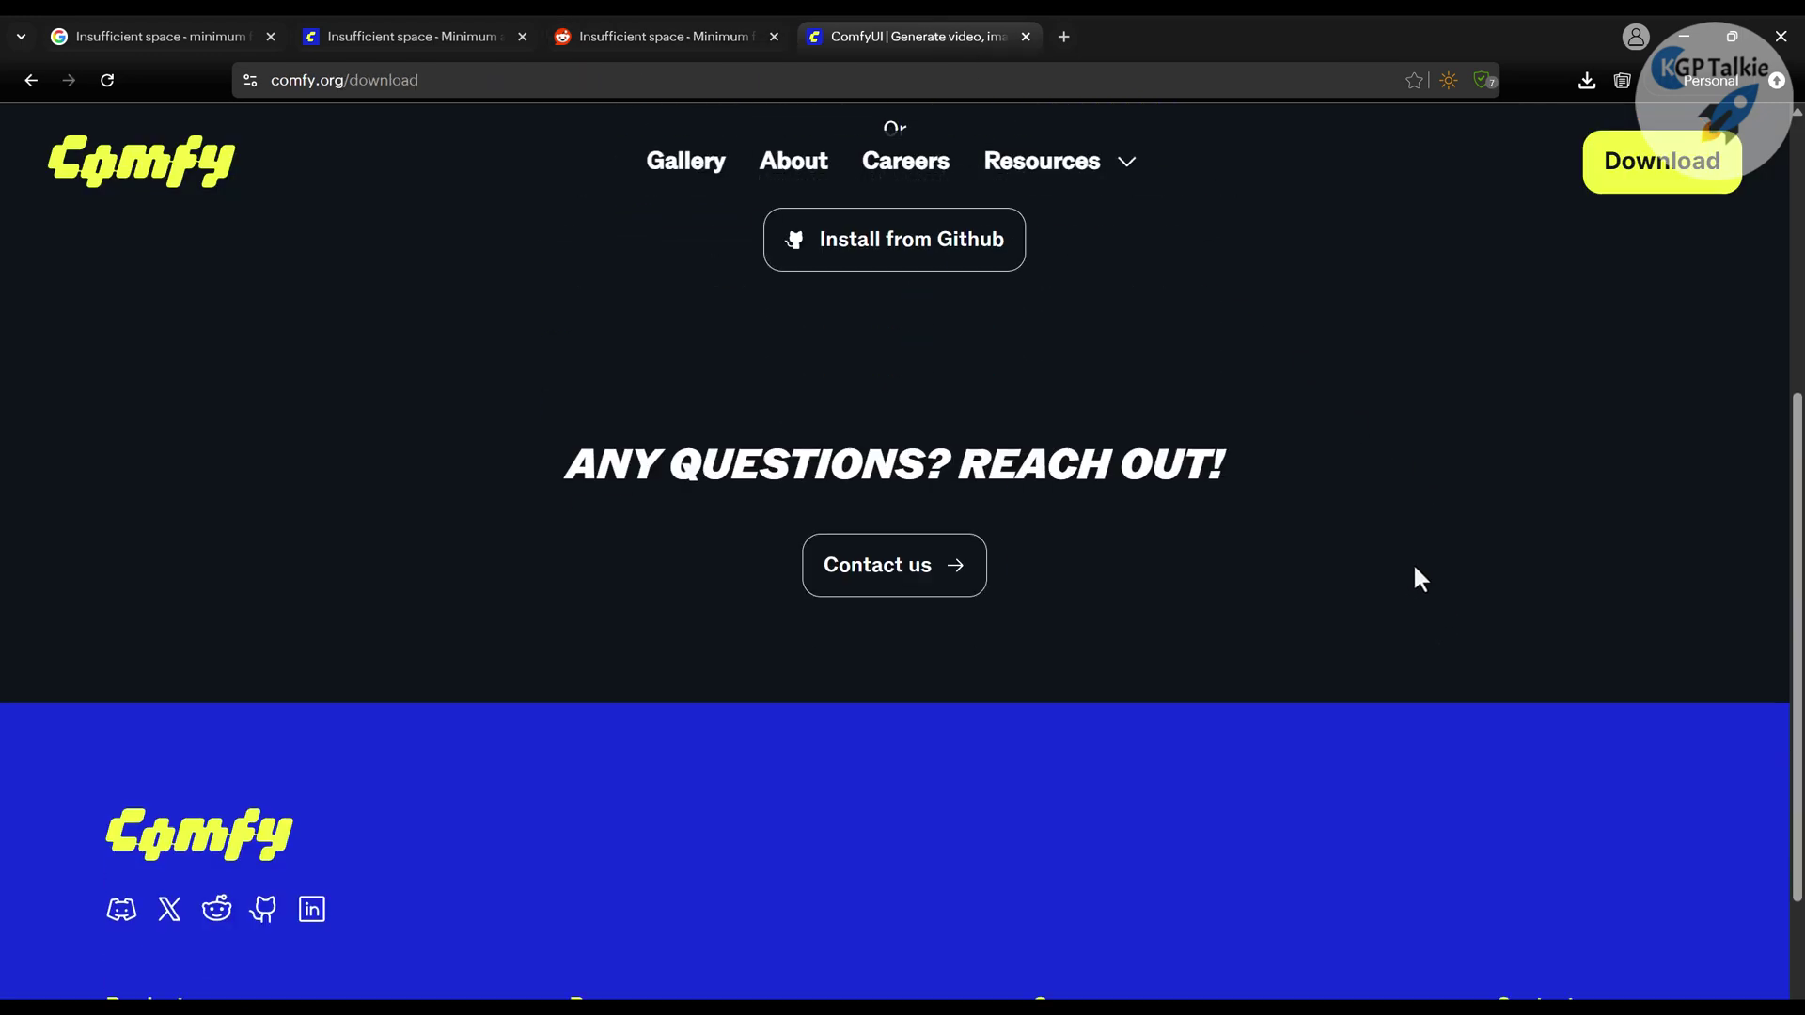
Step: Open the GitHub install page from the download site, and finish the ComfyUI setup with Run ComfyUI enabled
scroll(1396, 583, up, 4)
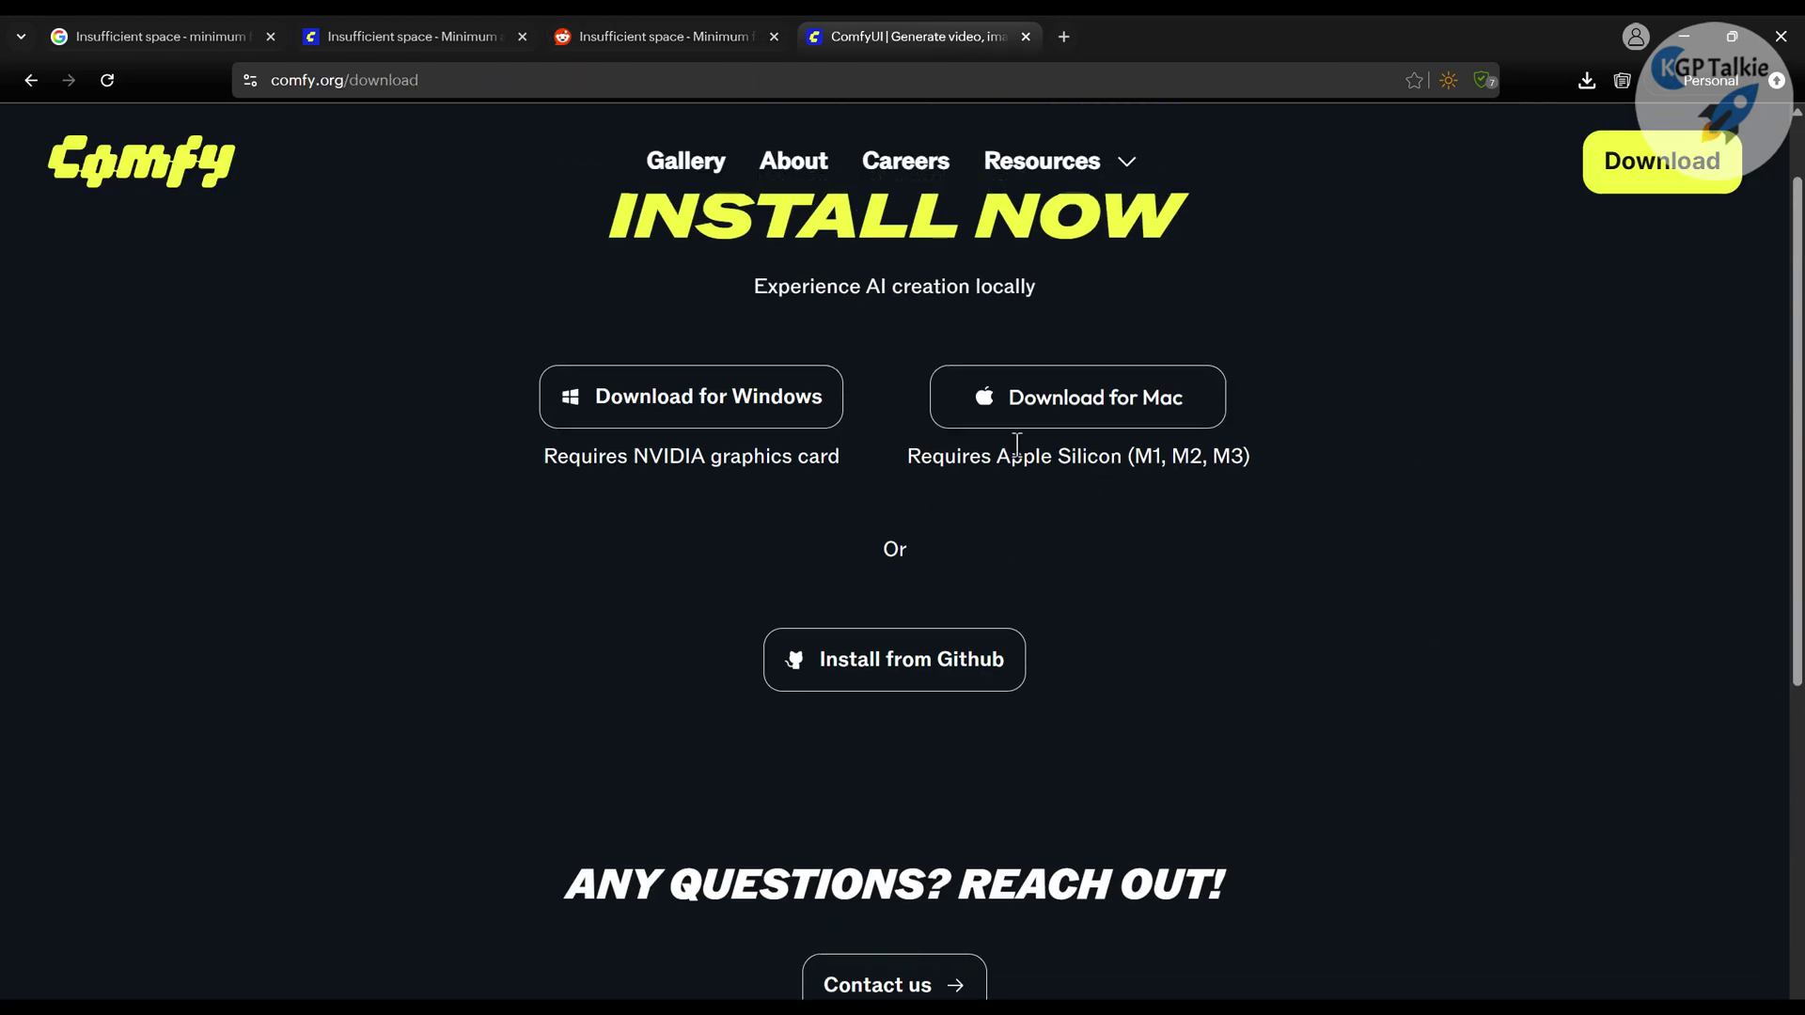
click(894, 666)
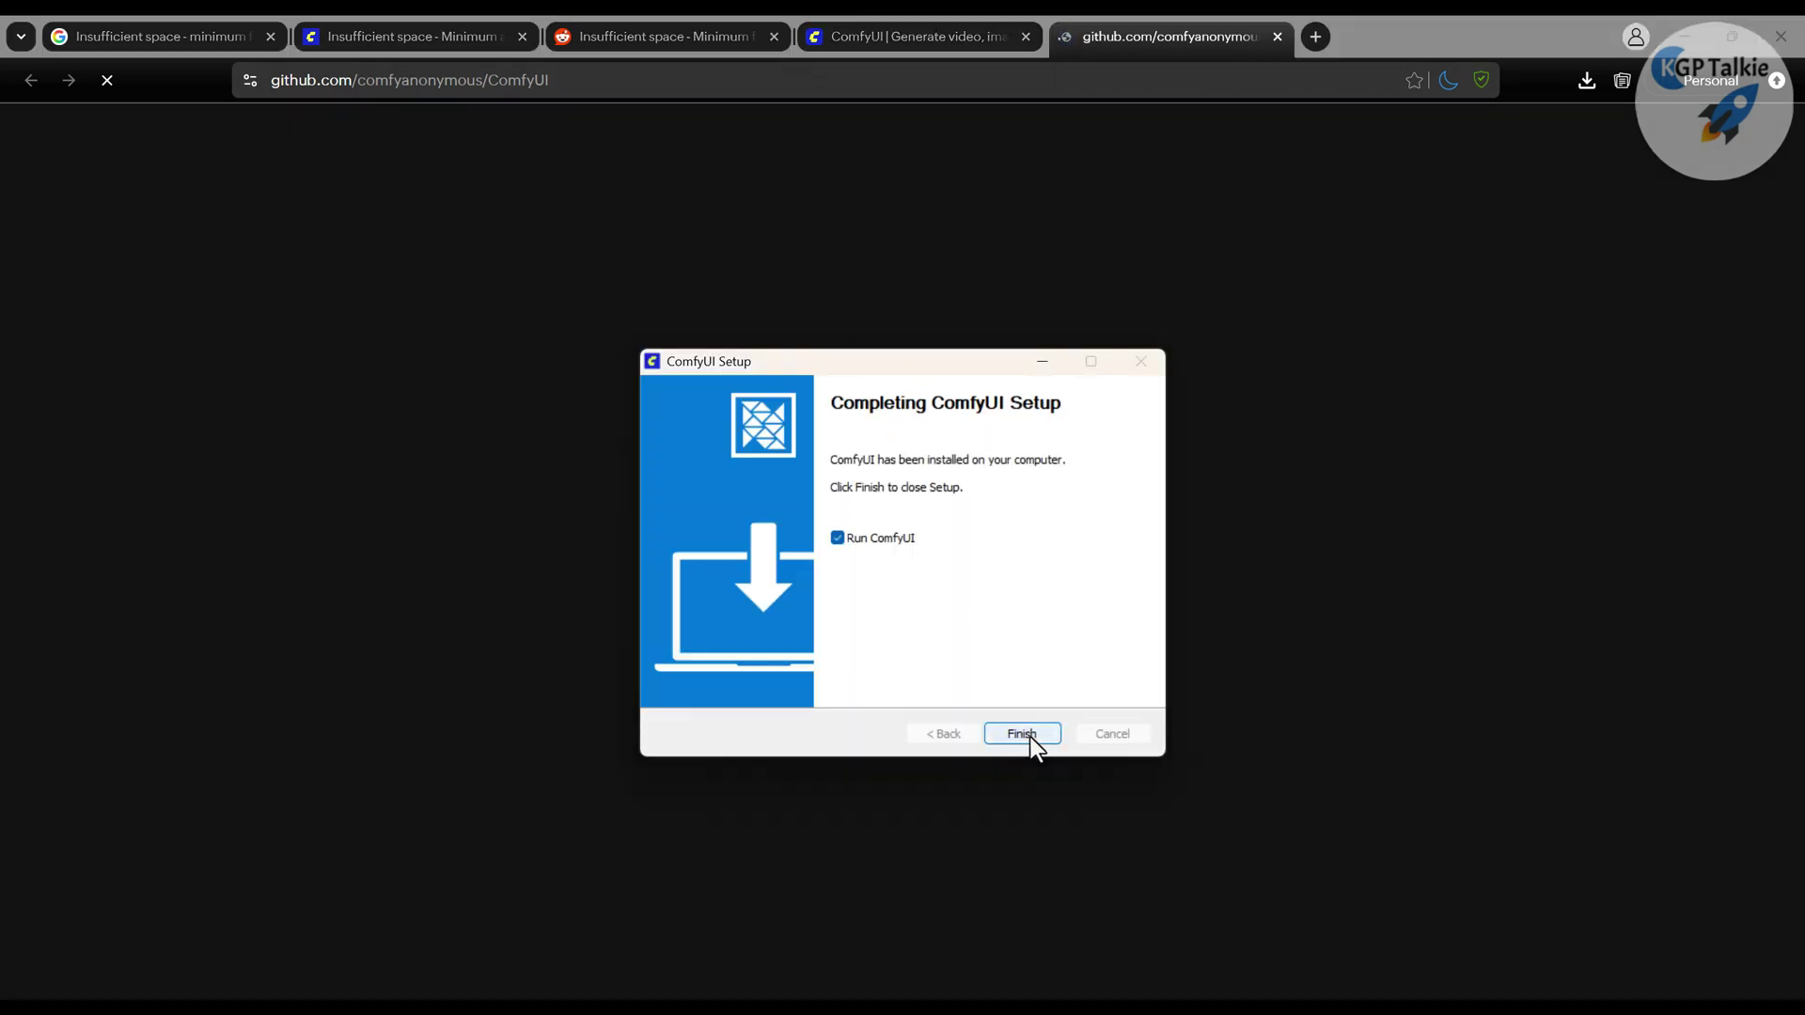
click(1030, 738)
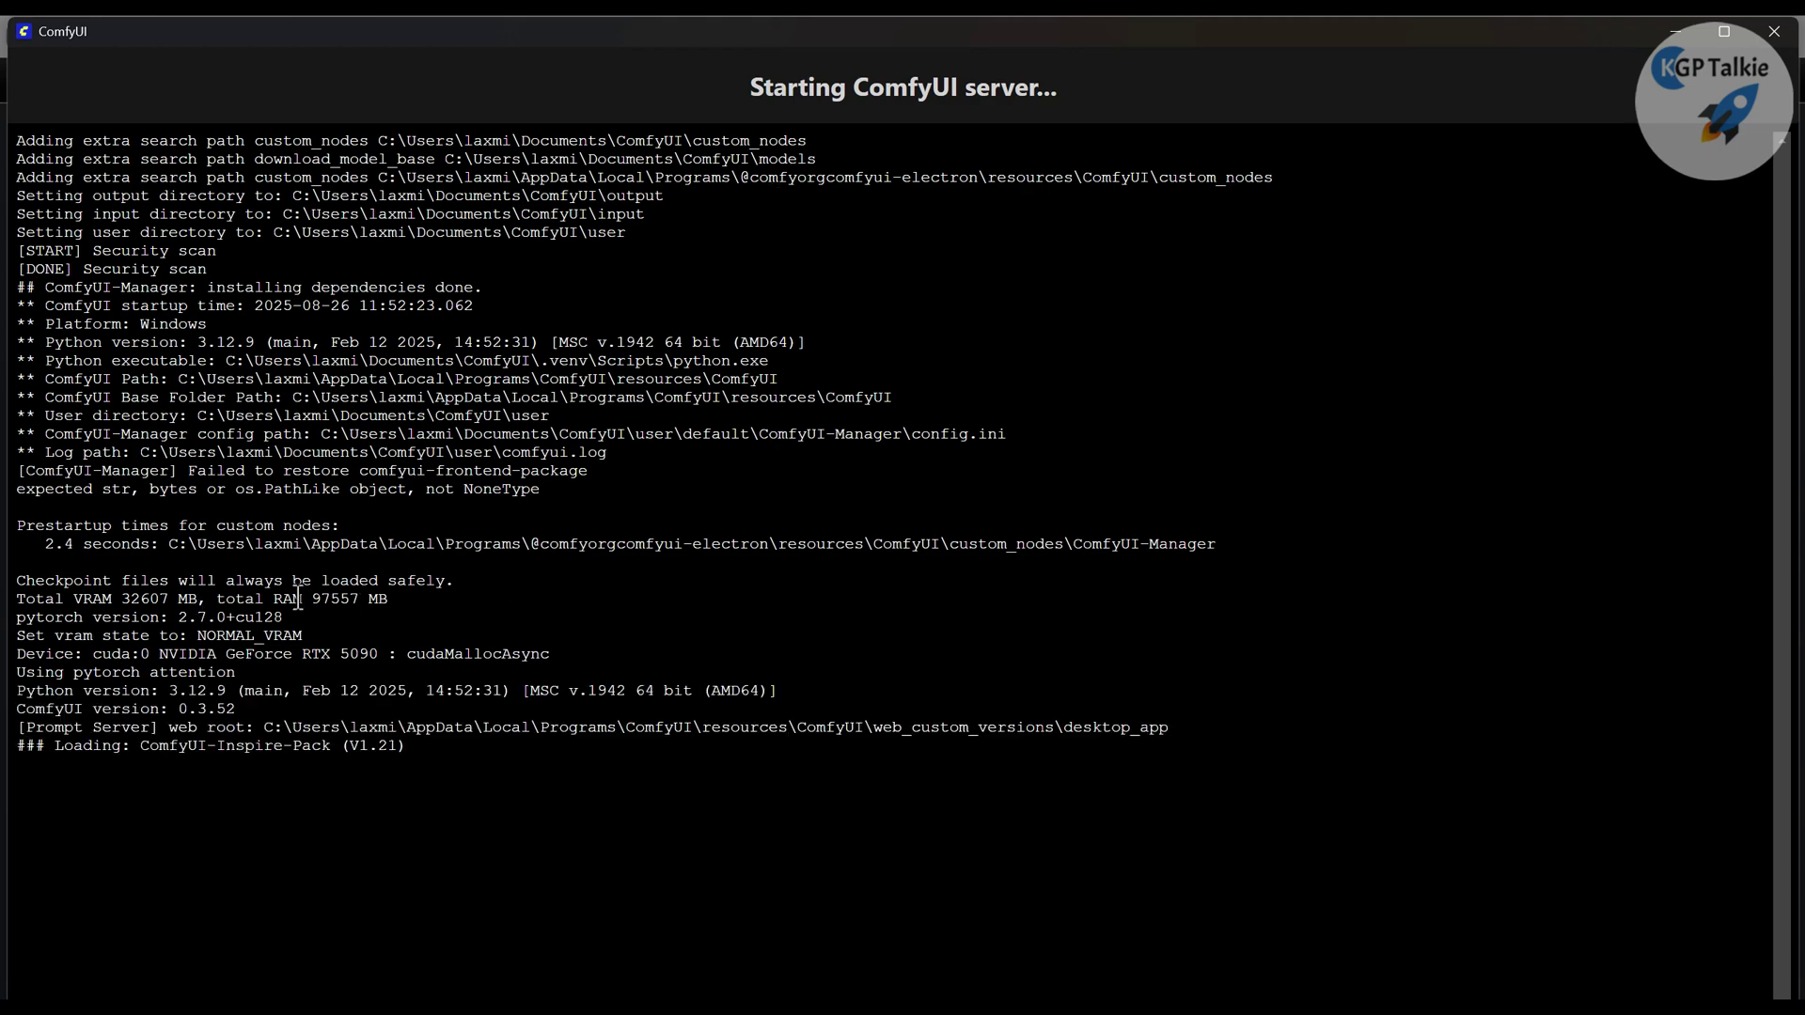
drag(406, 602, 201, 555)
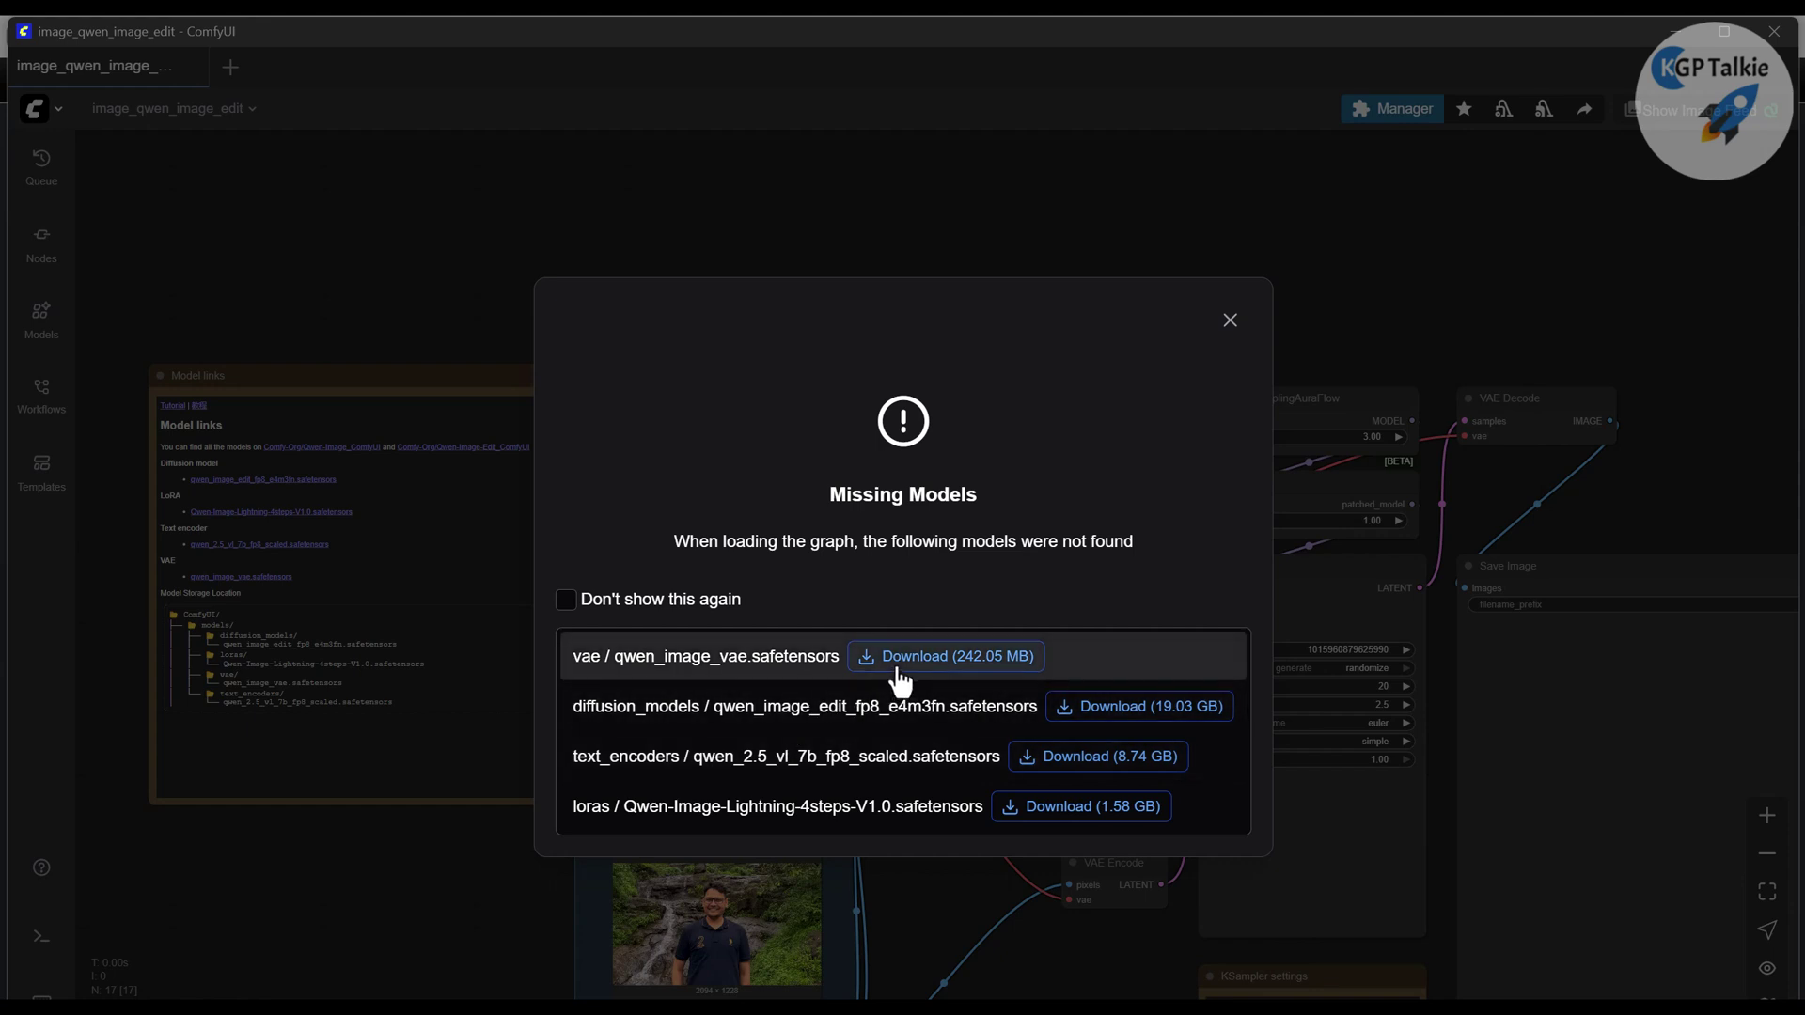
Step: Download the missing VAE, diffusion, text encoder and LoRA models for the image_qwen_image_edit workflow, and dismiss the Missing Models notice
click(978, 658)
click(1140, 722)
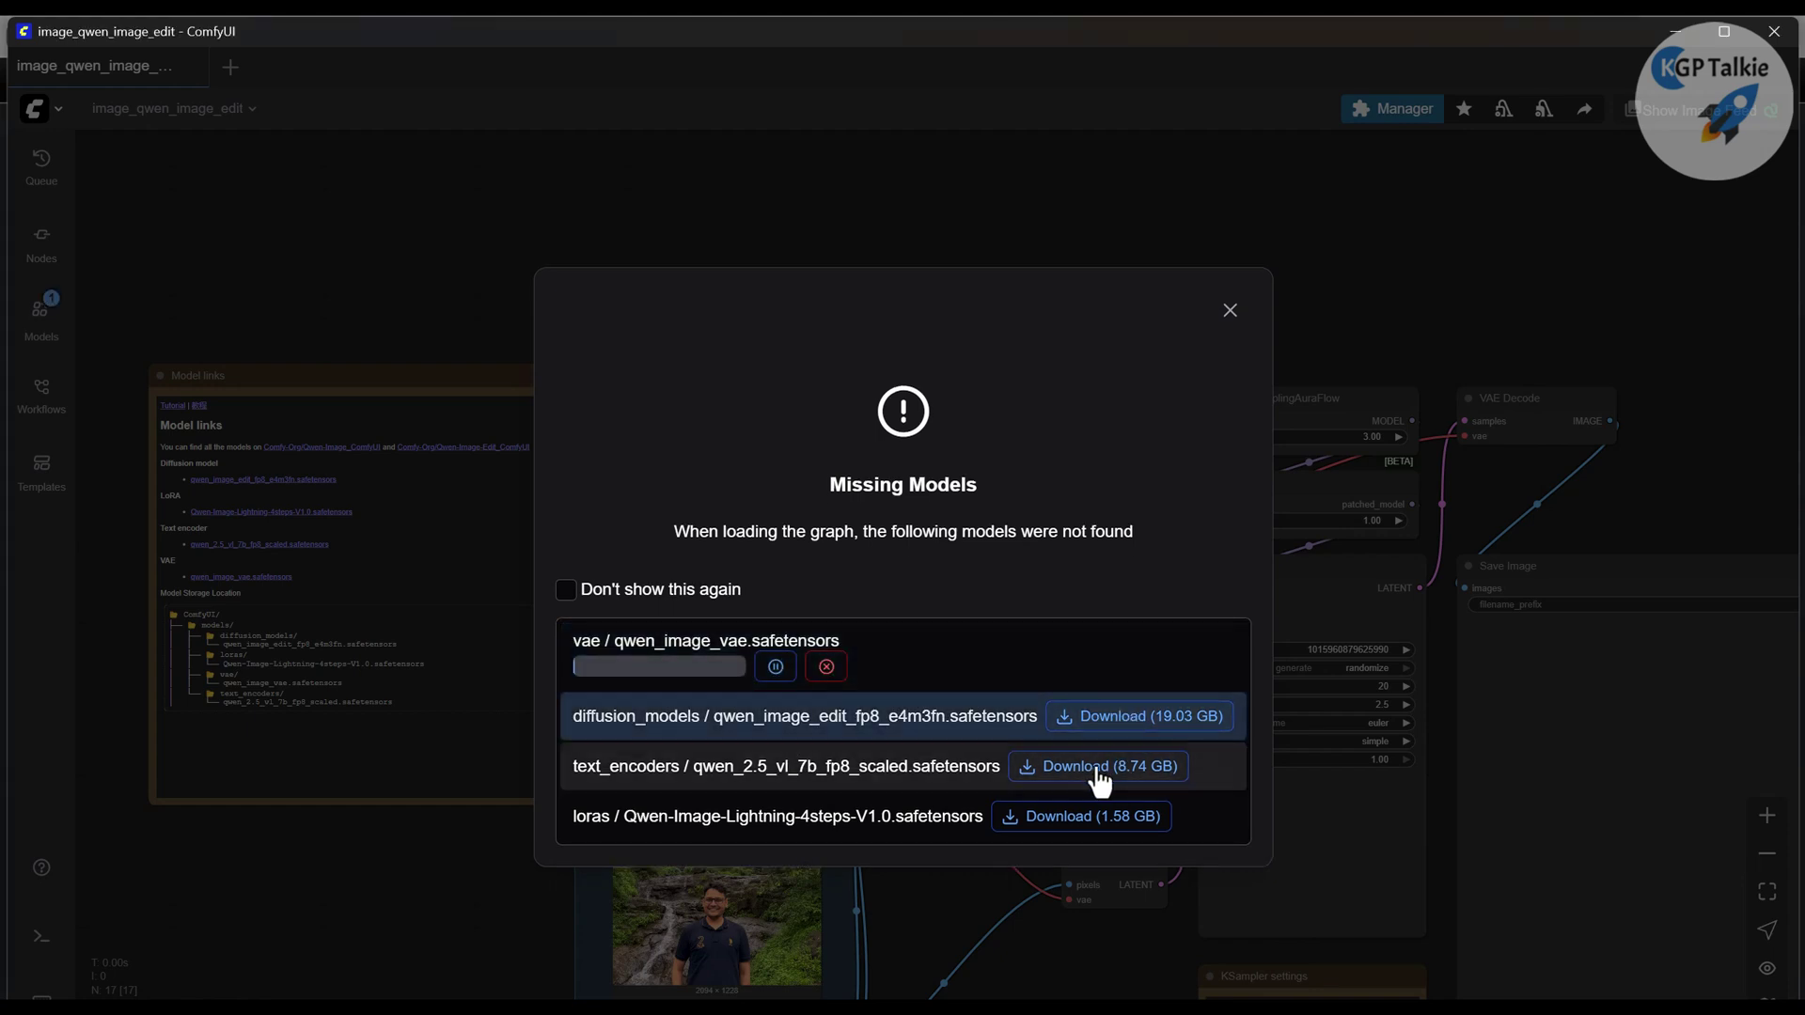
click(1090, 828)
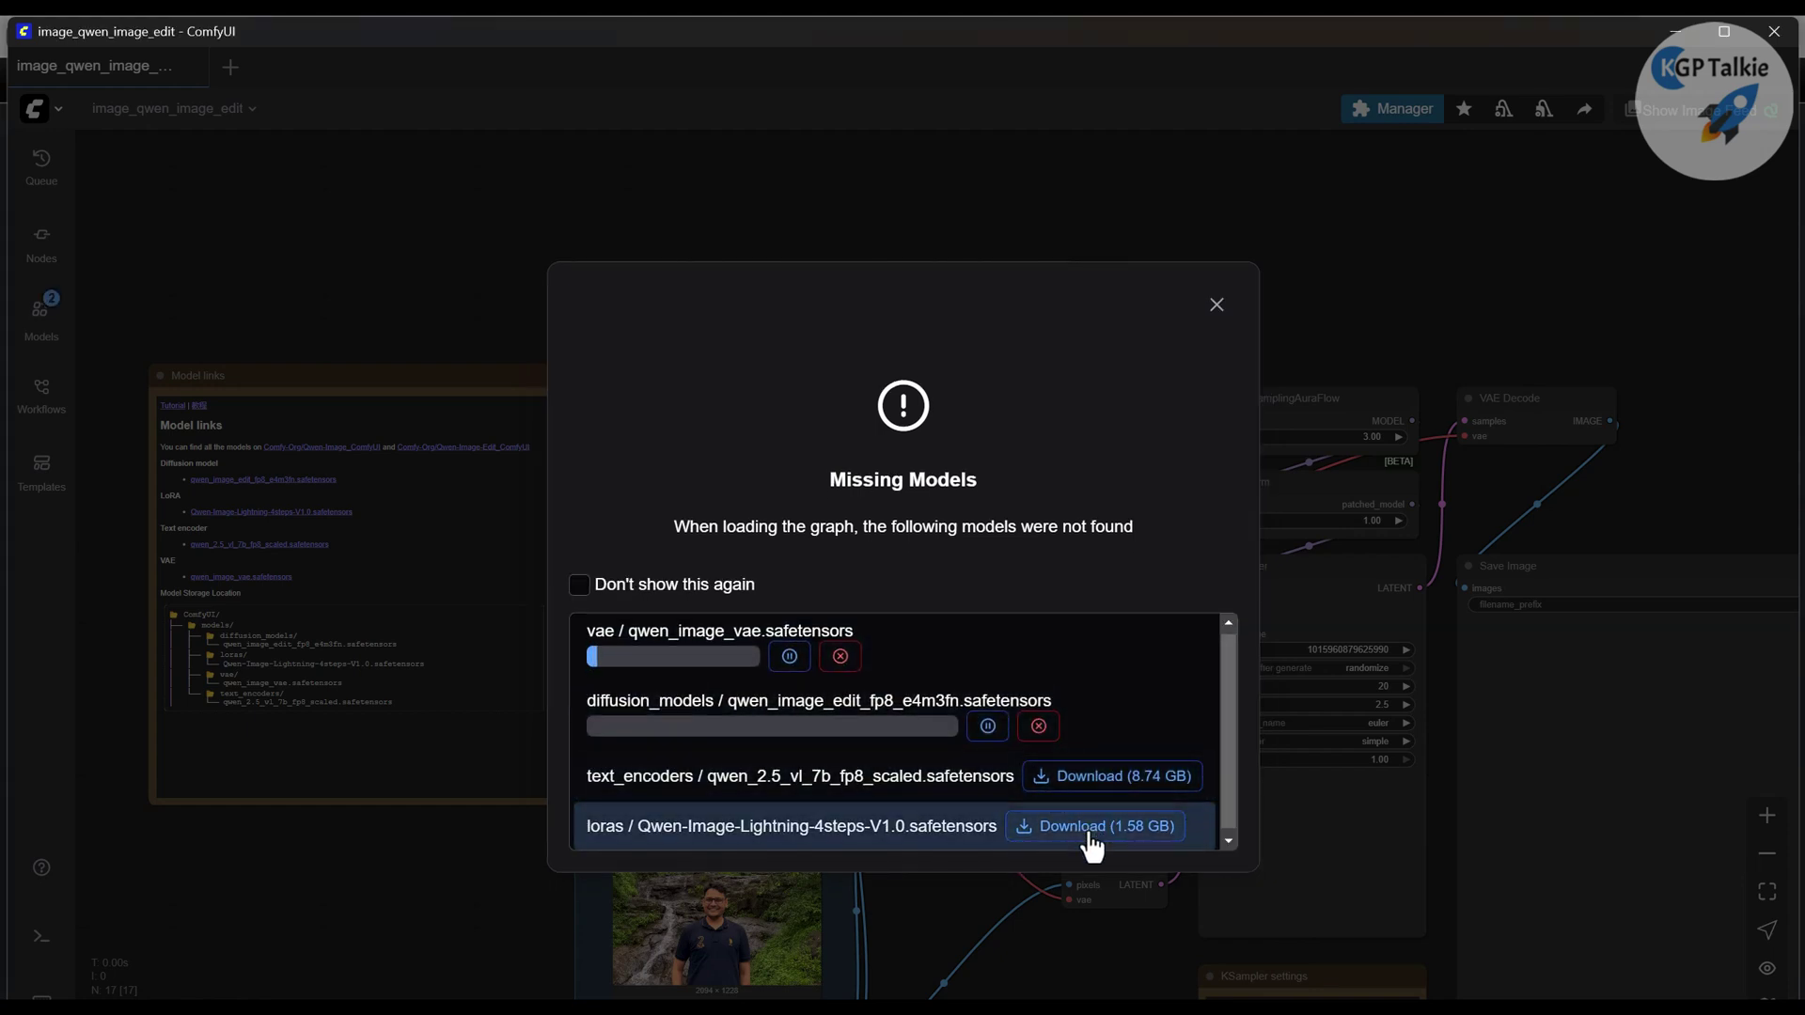
click(1058, 795)
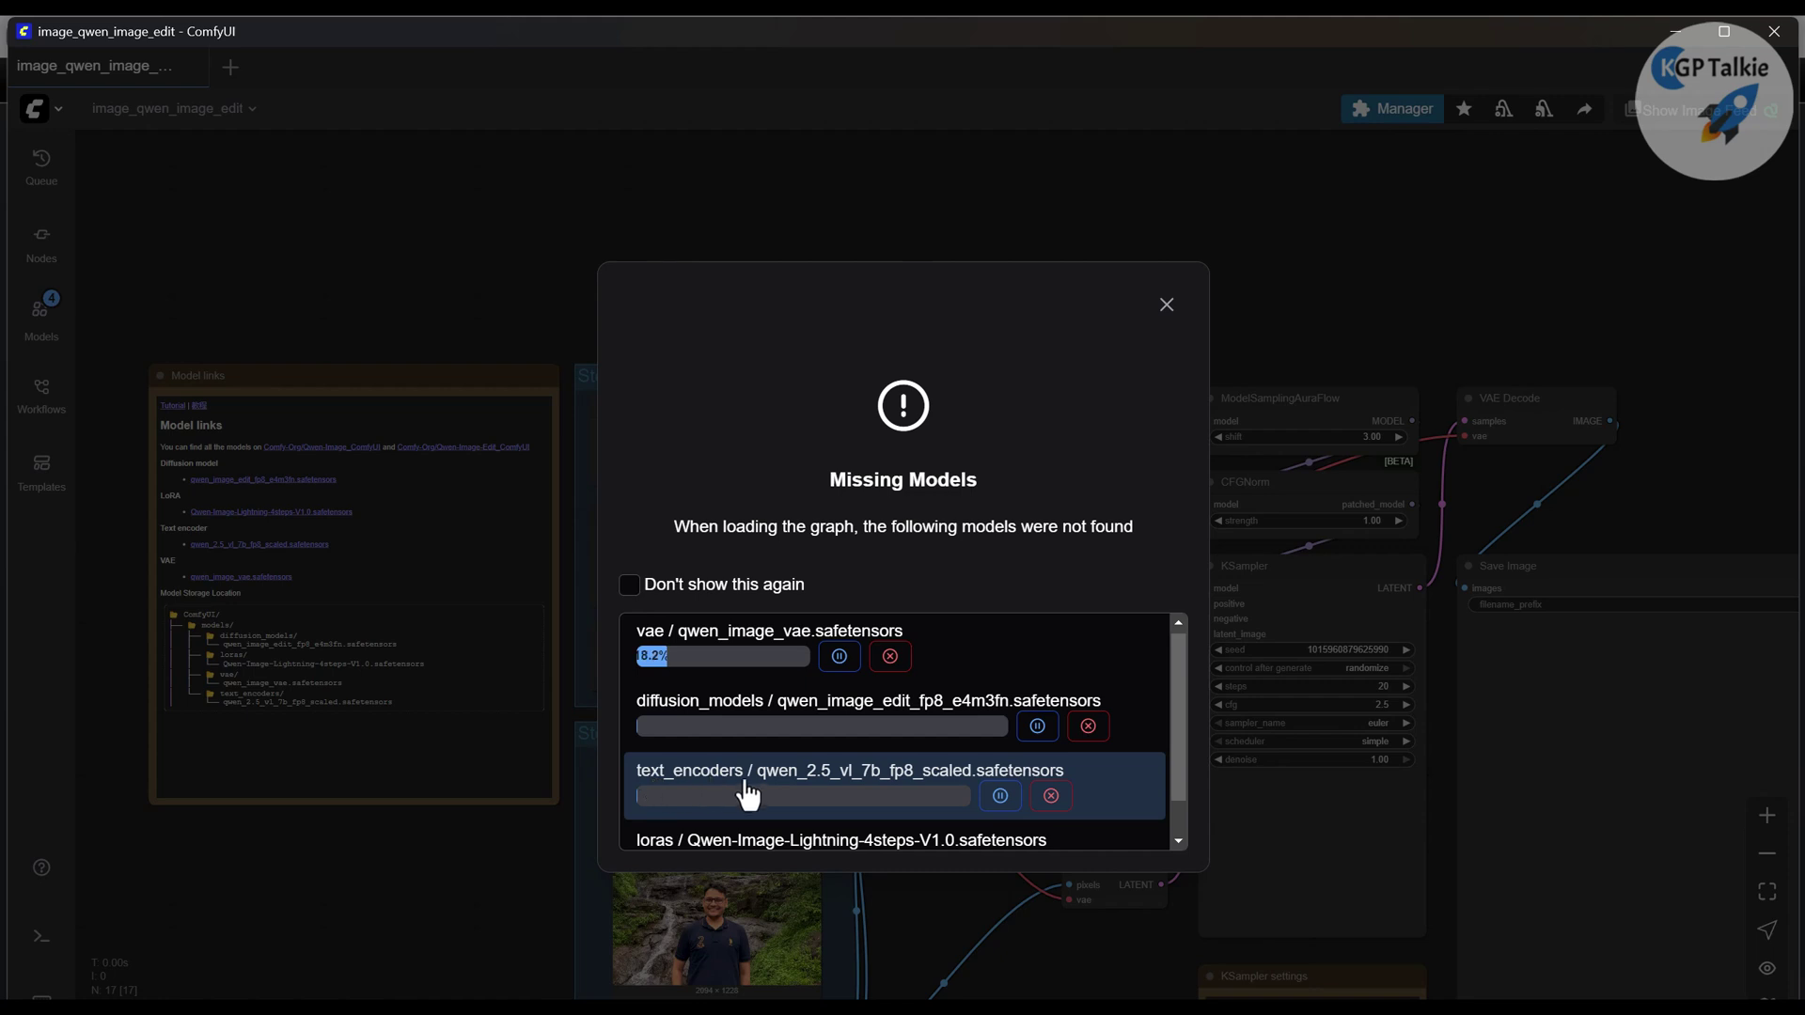
scroll(705, 790, down, 1)
scroll(850, 749, up, 1)
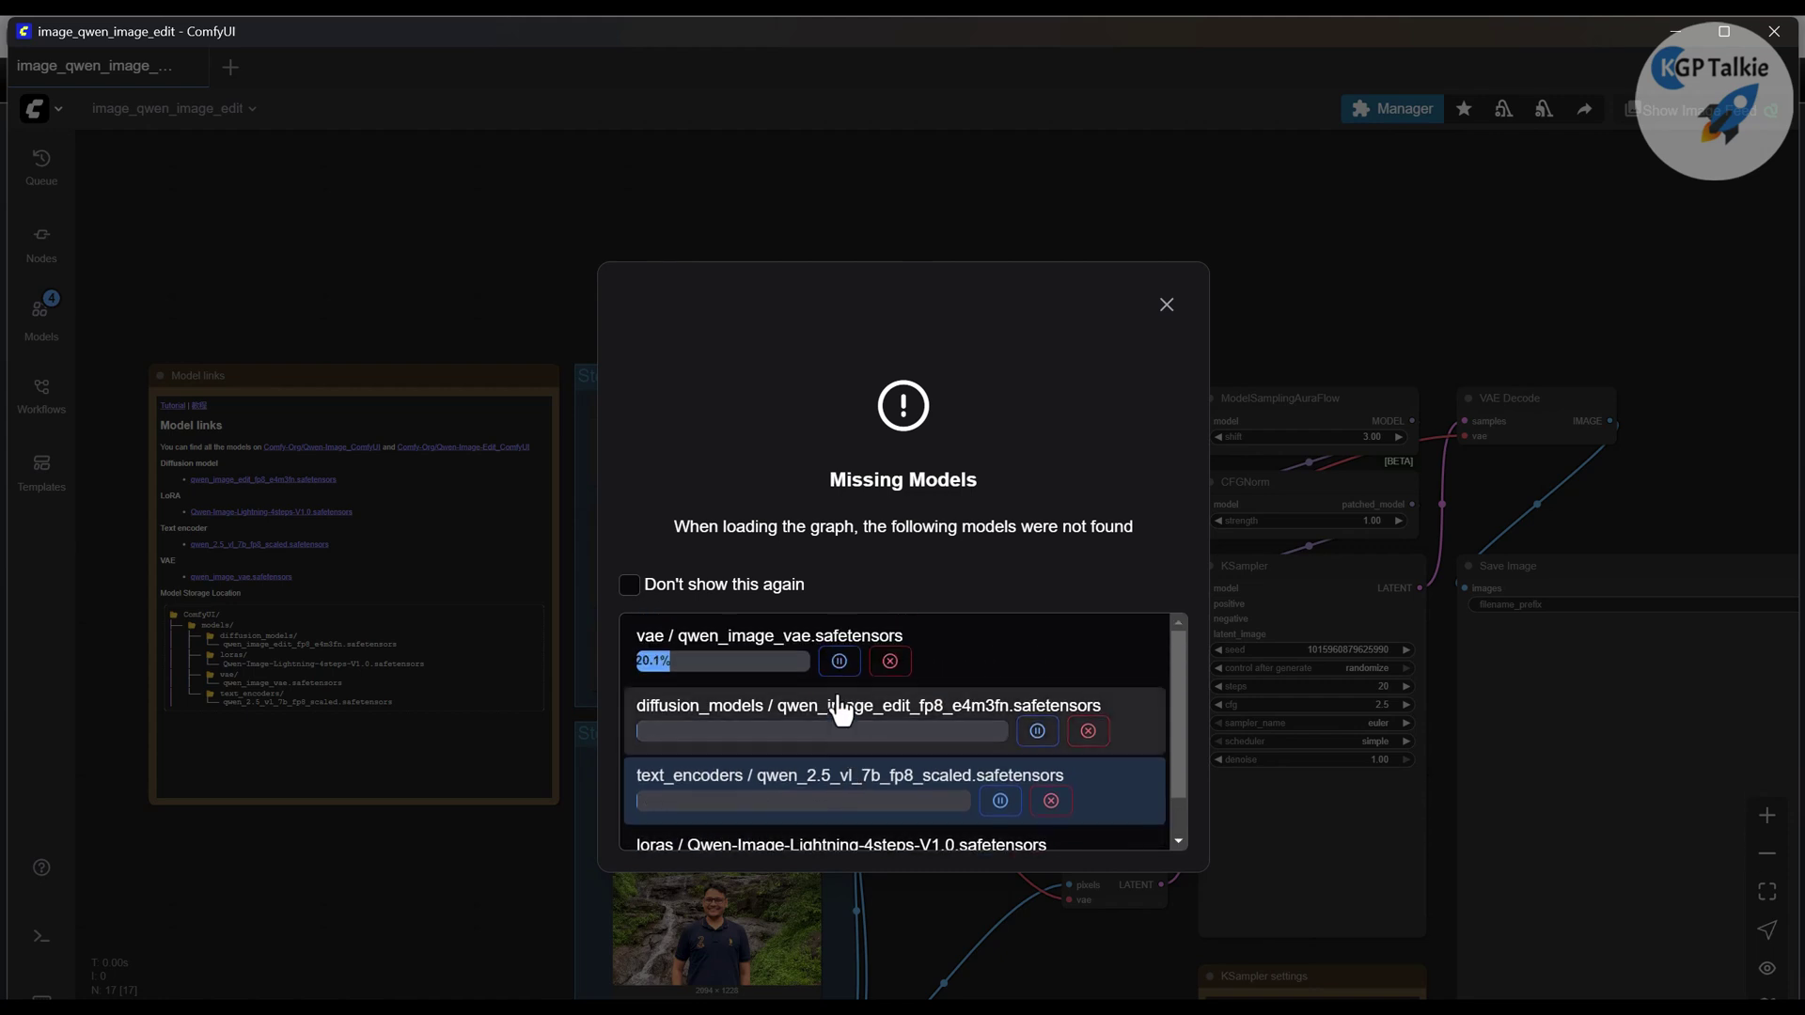
scroll(850, 750, down, 1)
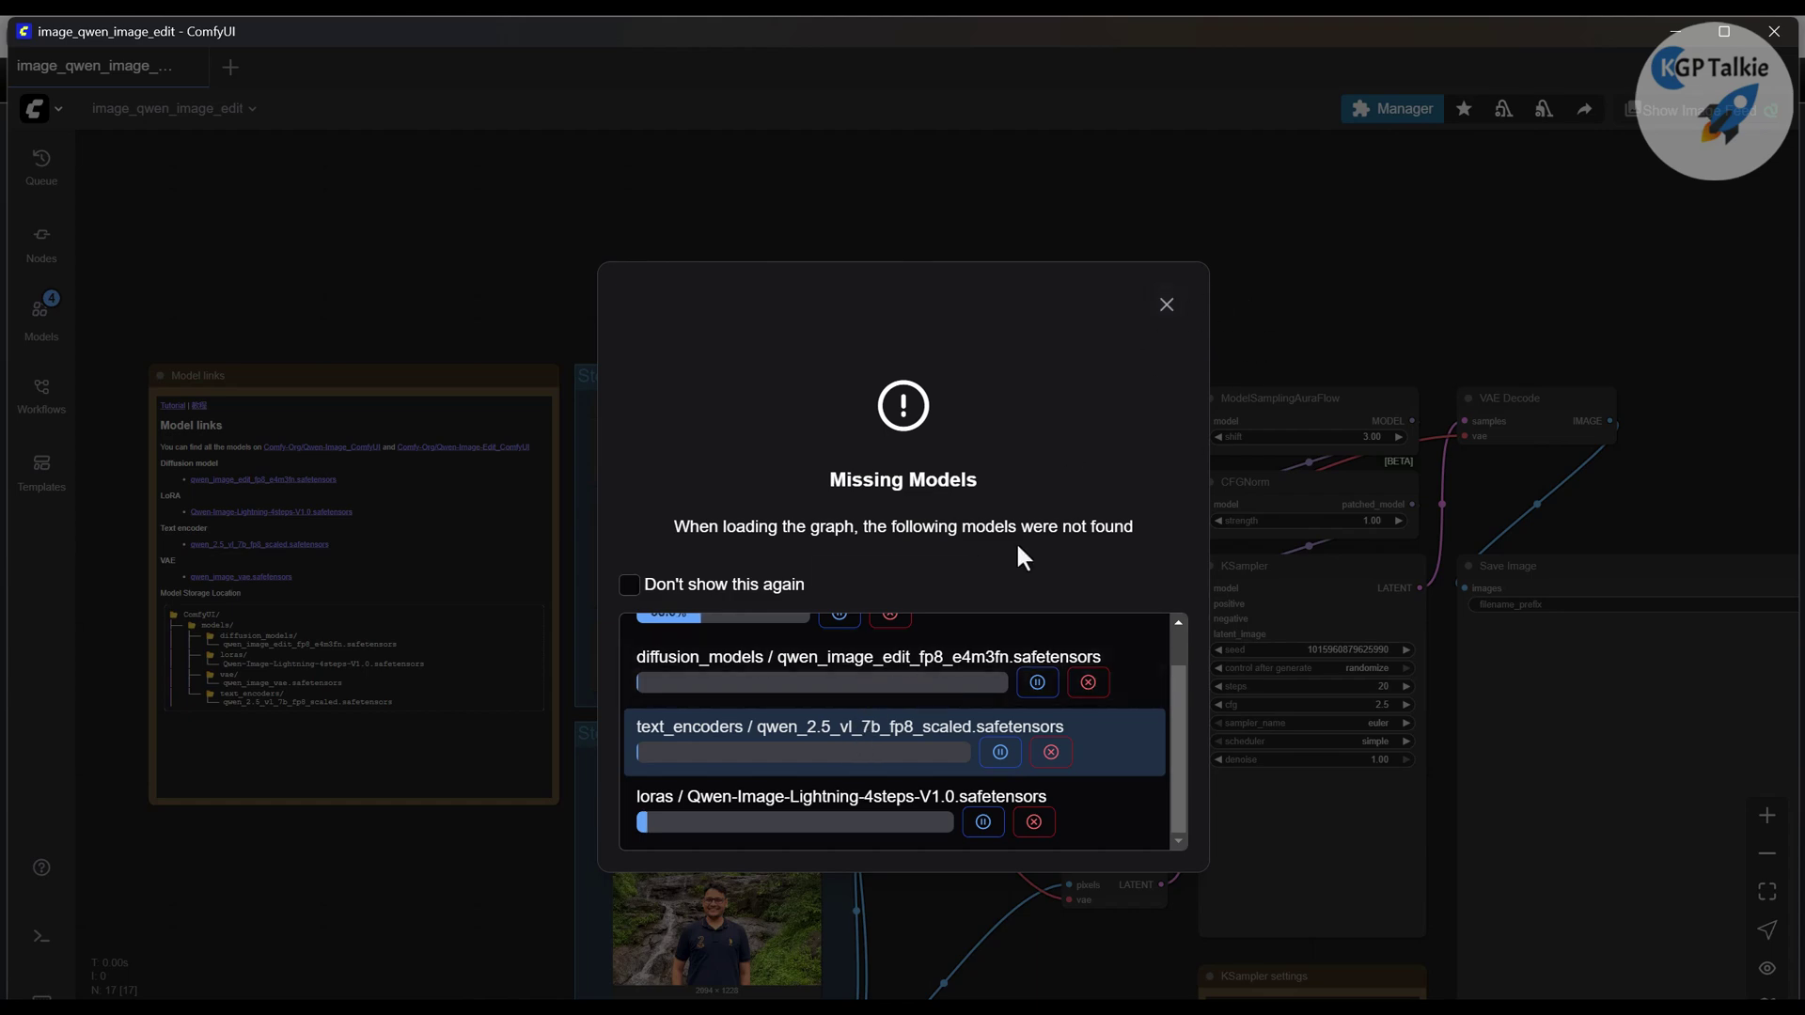
click(1165, 306)
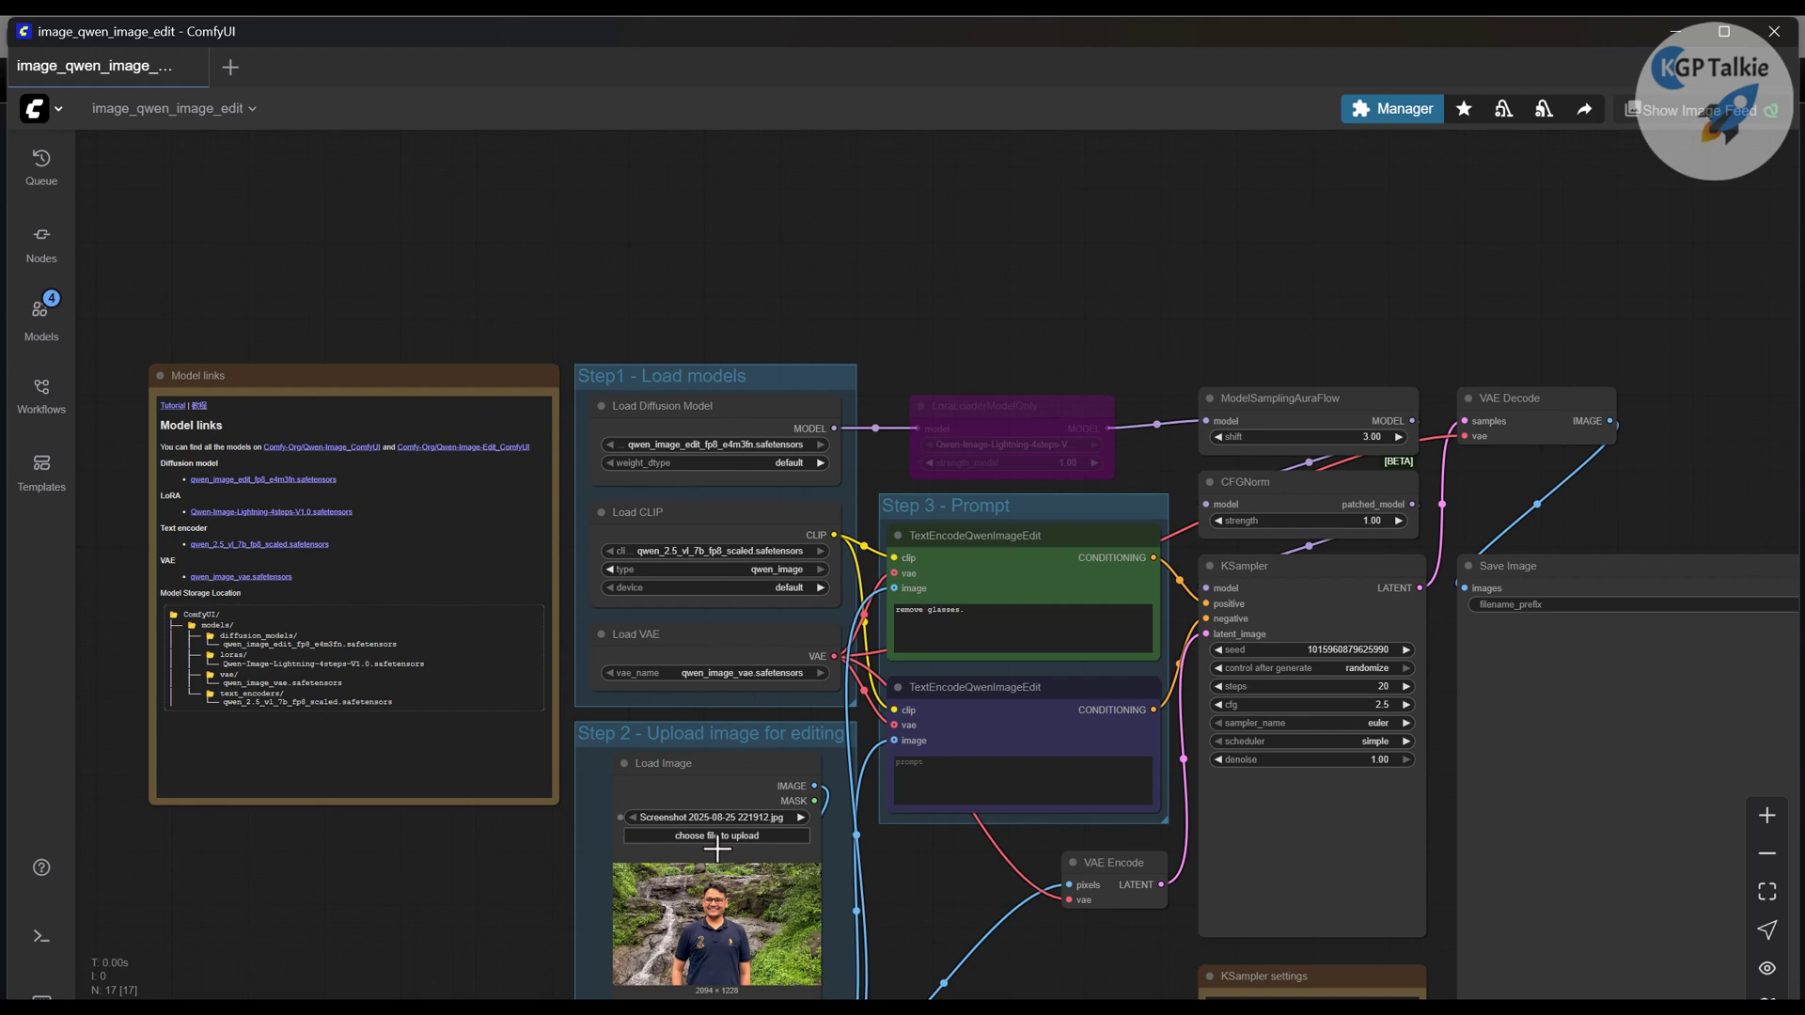
Step: Look over the Qwen image edit workflow, its saved workflows and the full collection of ComfyUI example templates
scroll(790, 455, down, 2)
scroll(785, 499, up, 3)
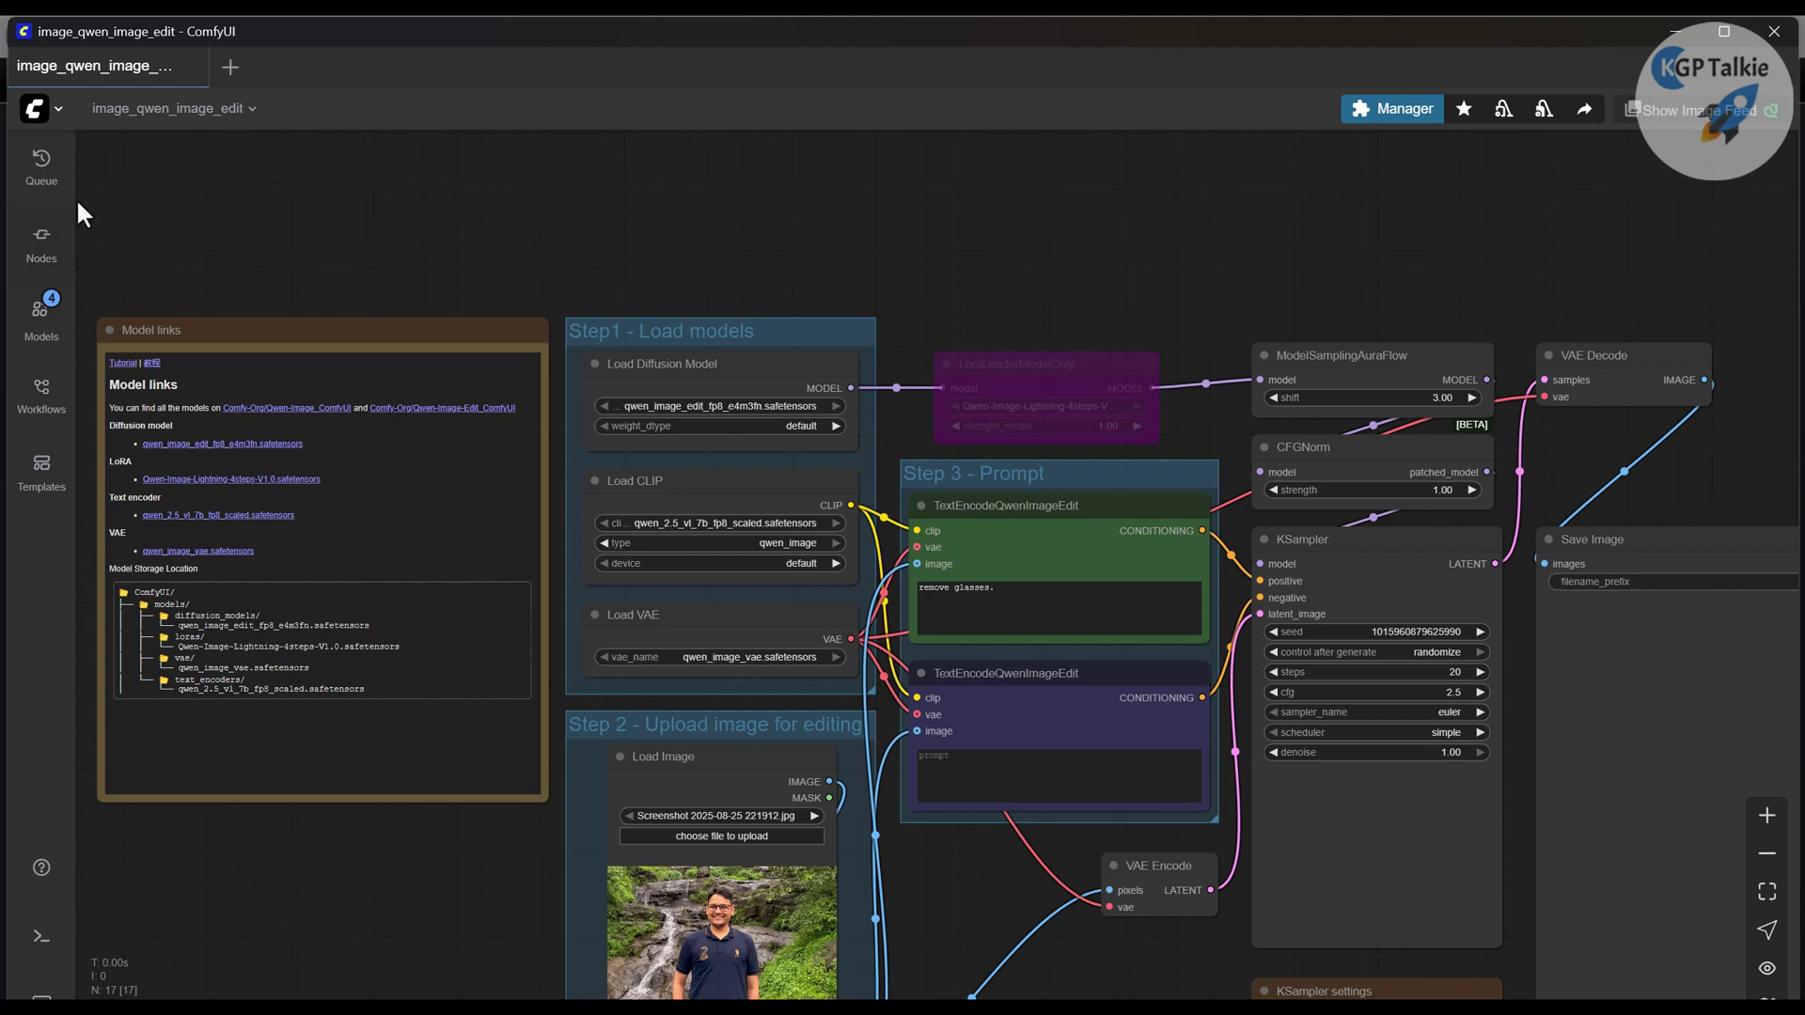
click(49, 406)
click(38, 471)
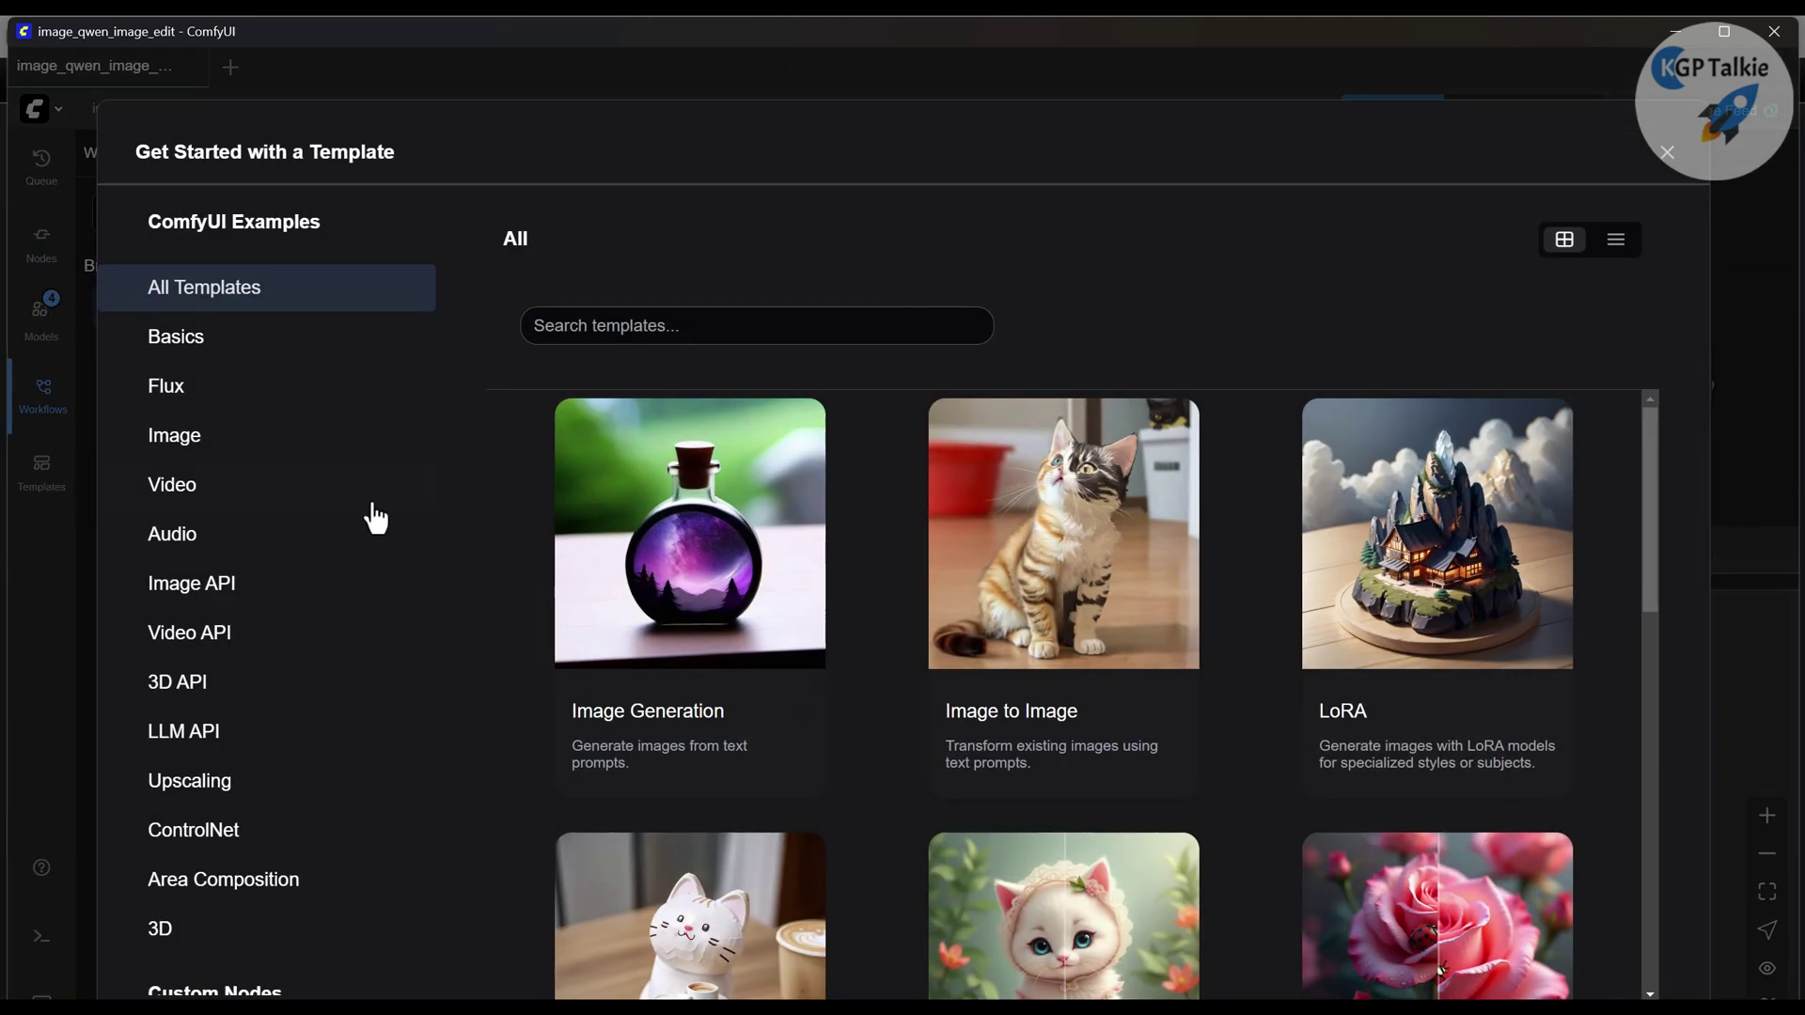
scroll(1069, 649, down, 3)
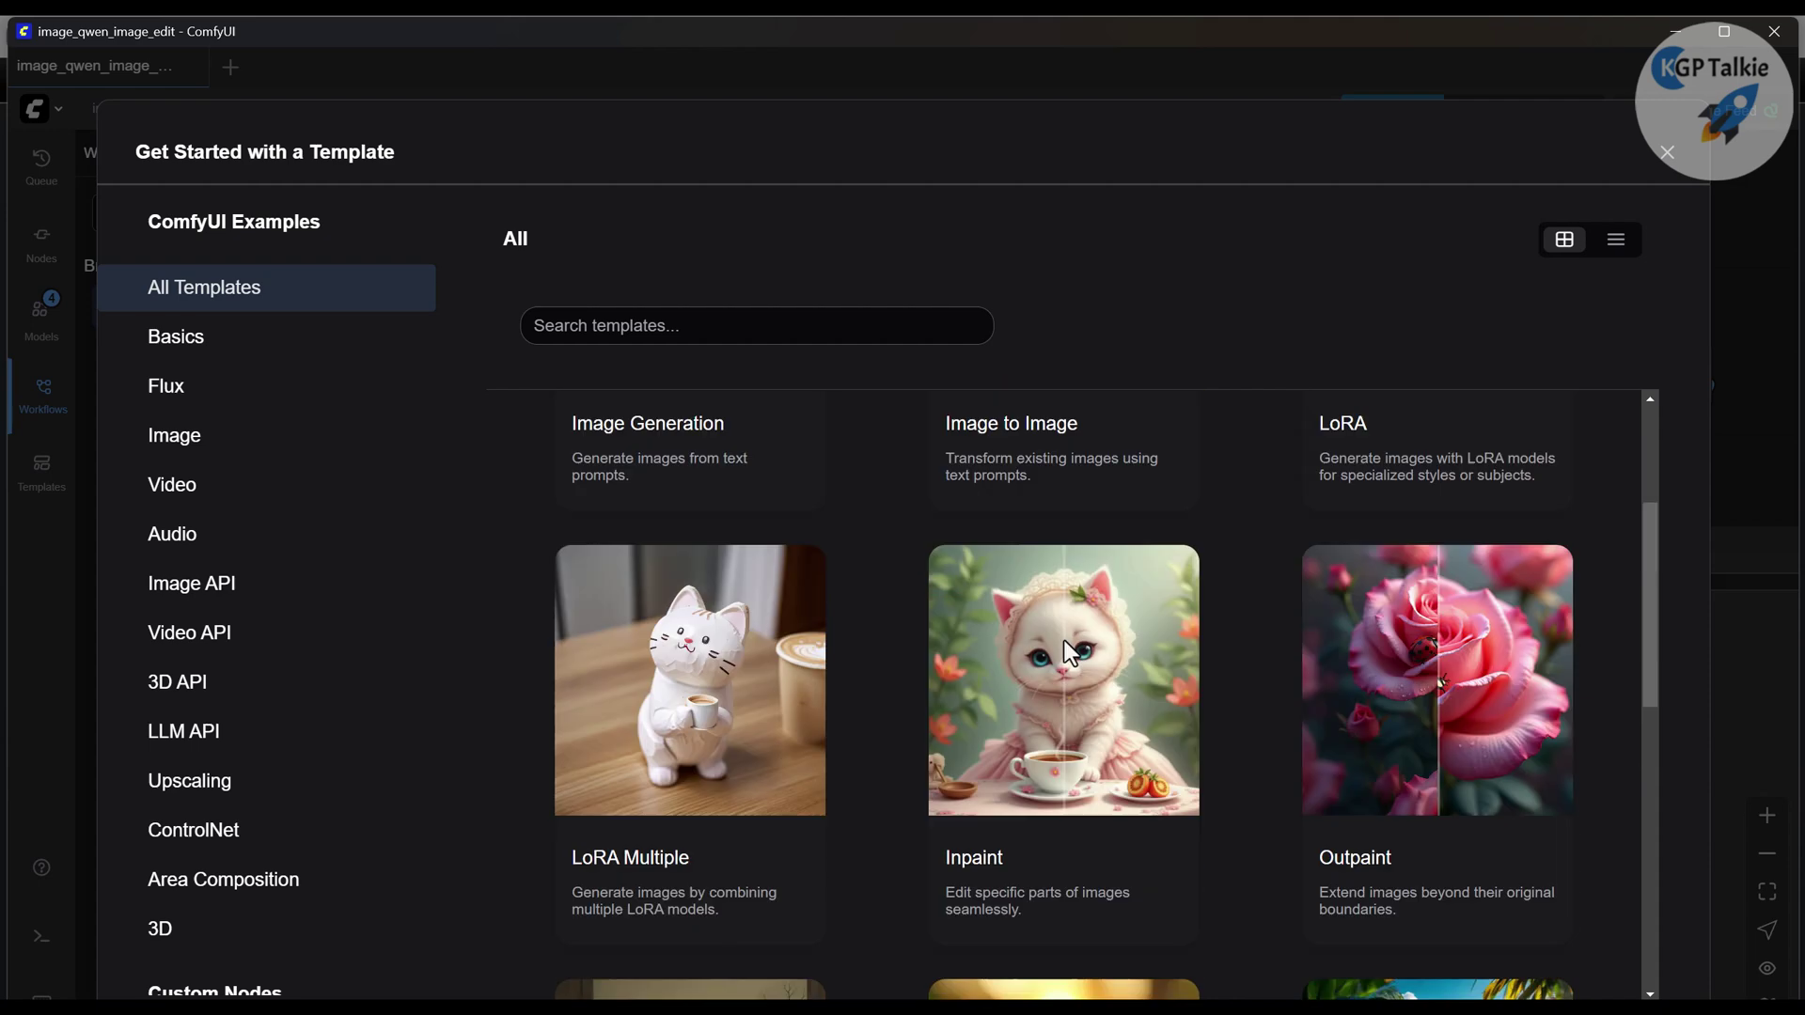
scroll(1140, 693, down, 5)
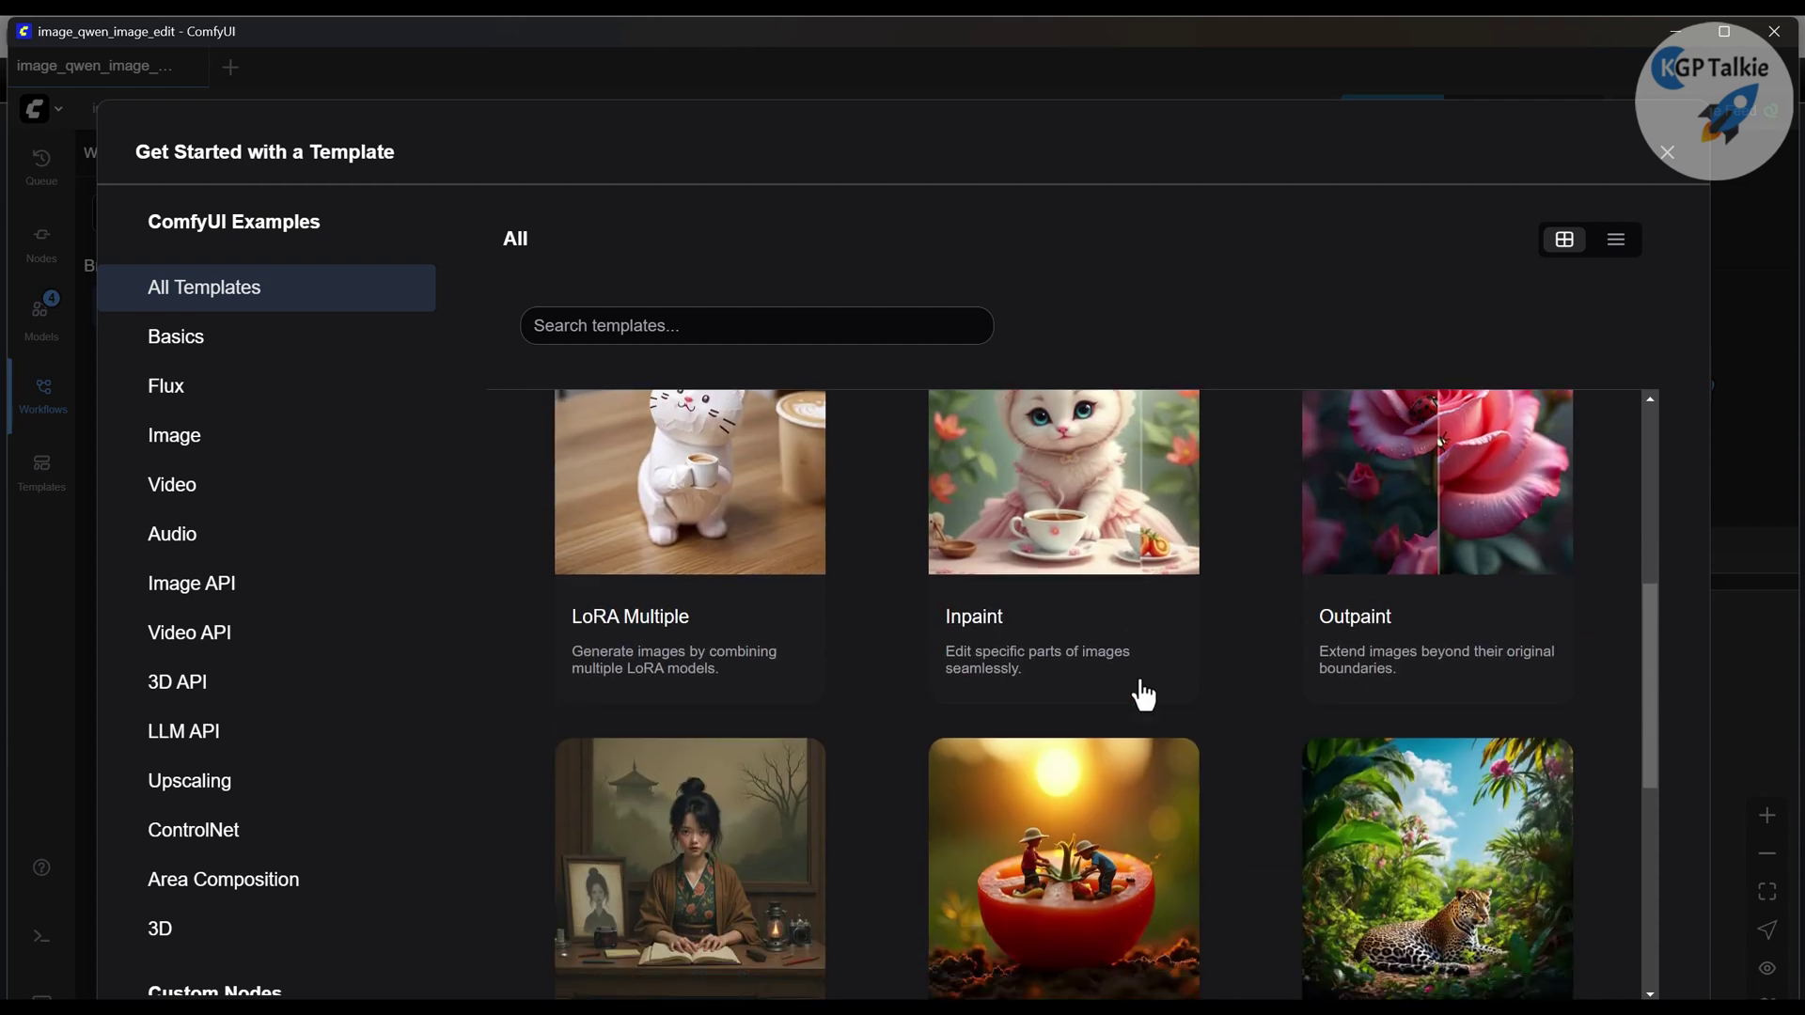
scroll(1143, 694, down, 1)
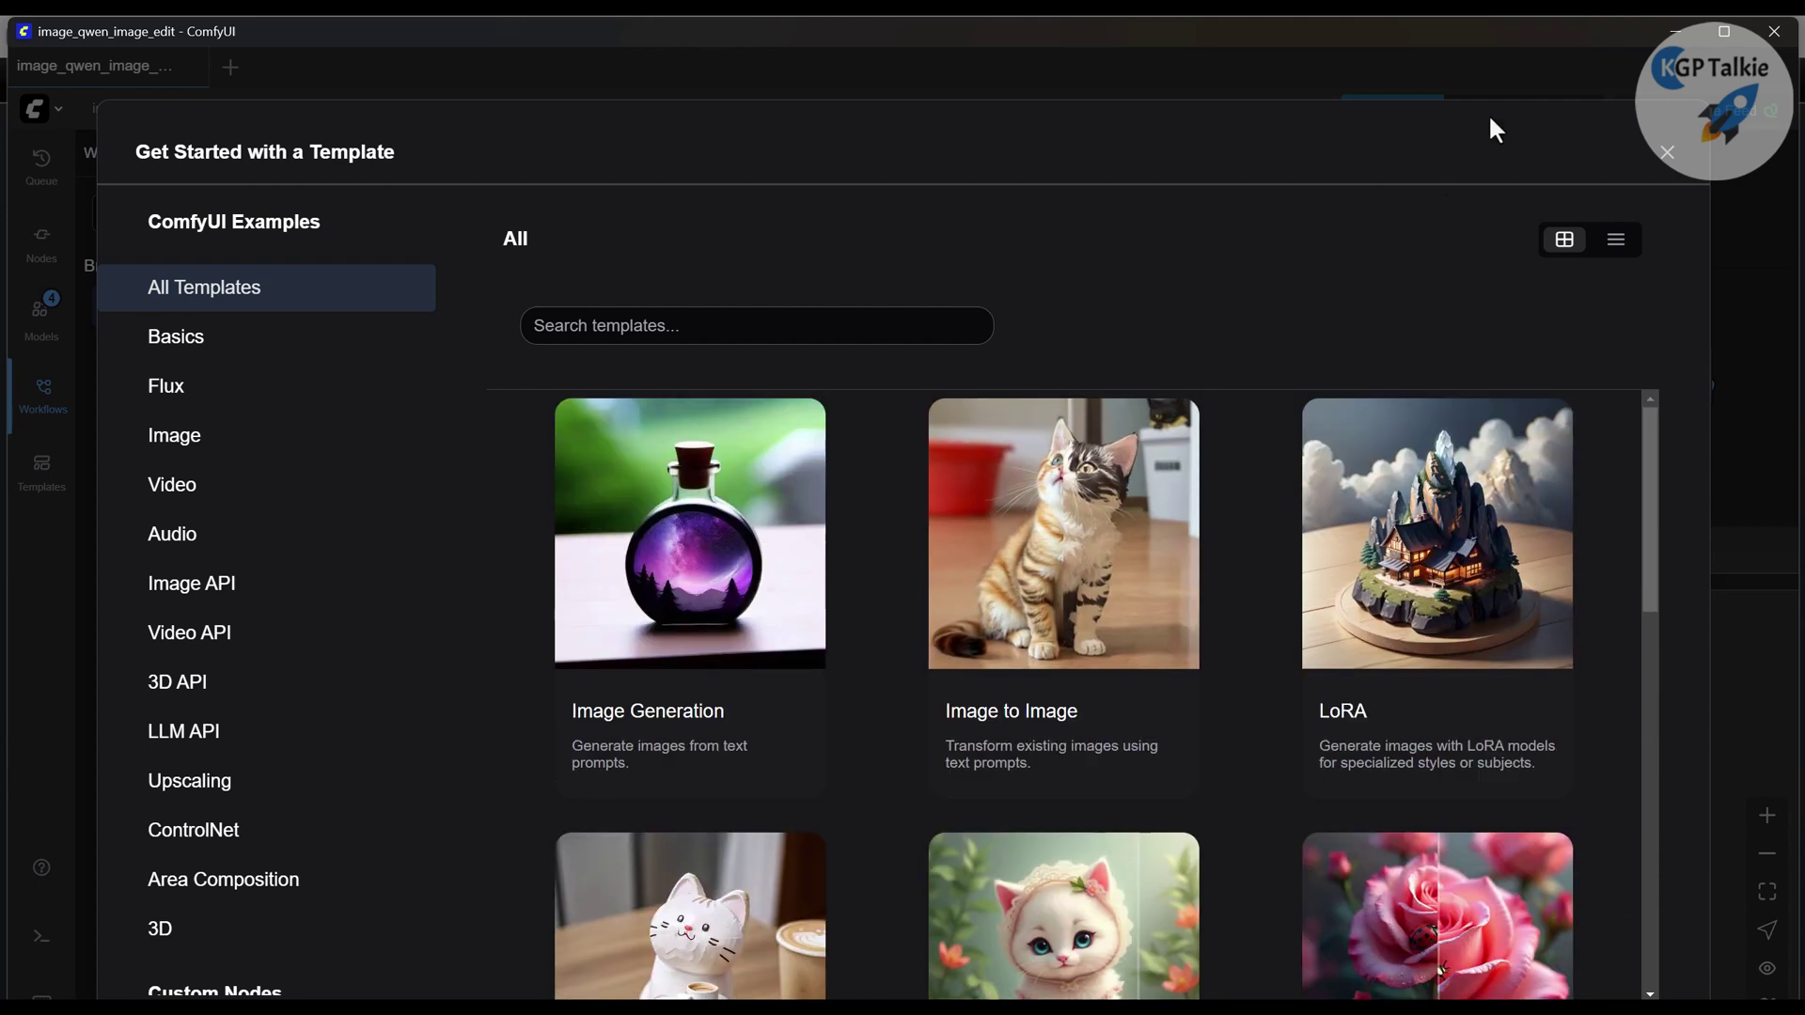
click(1662, 154)
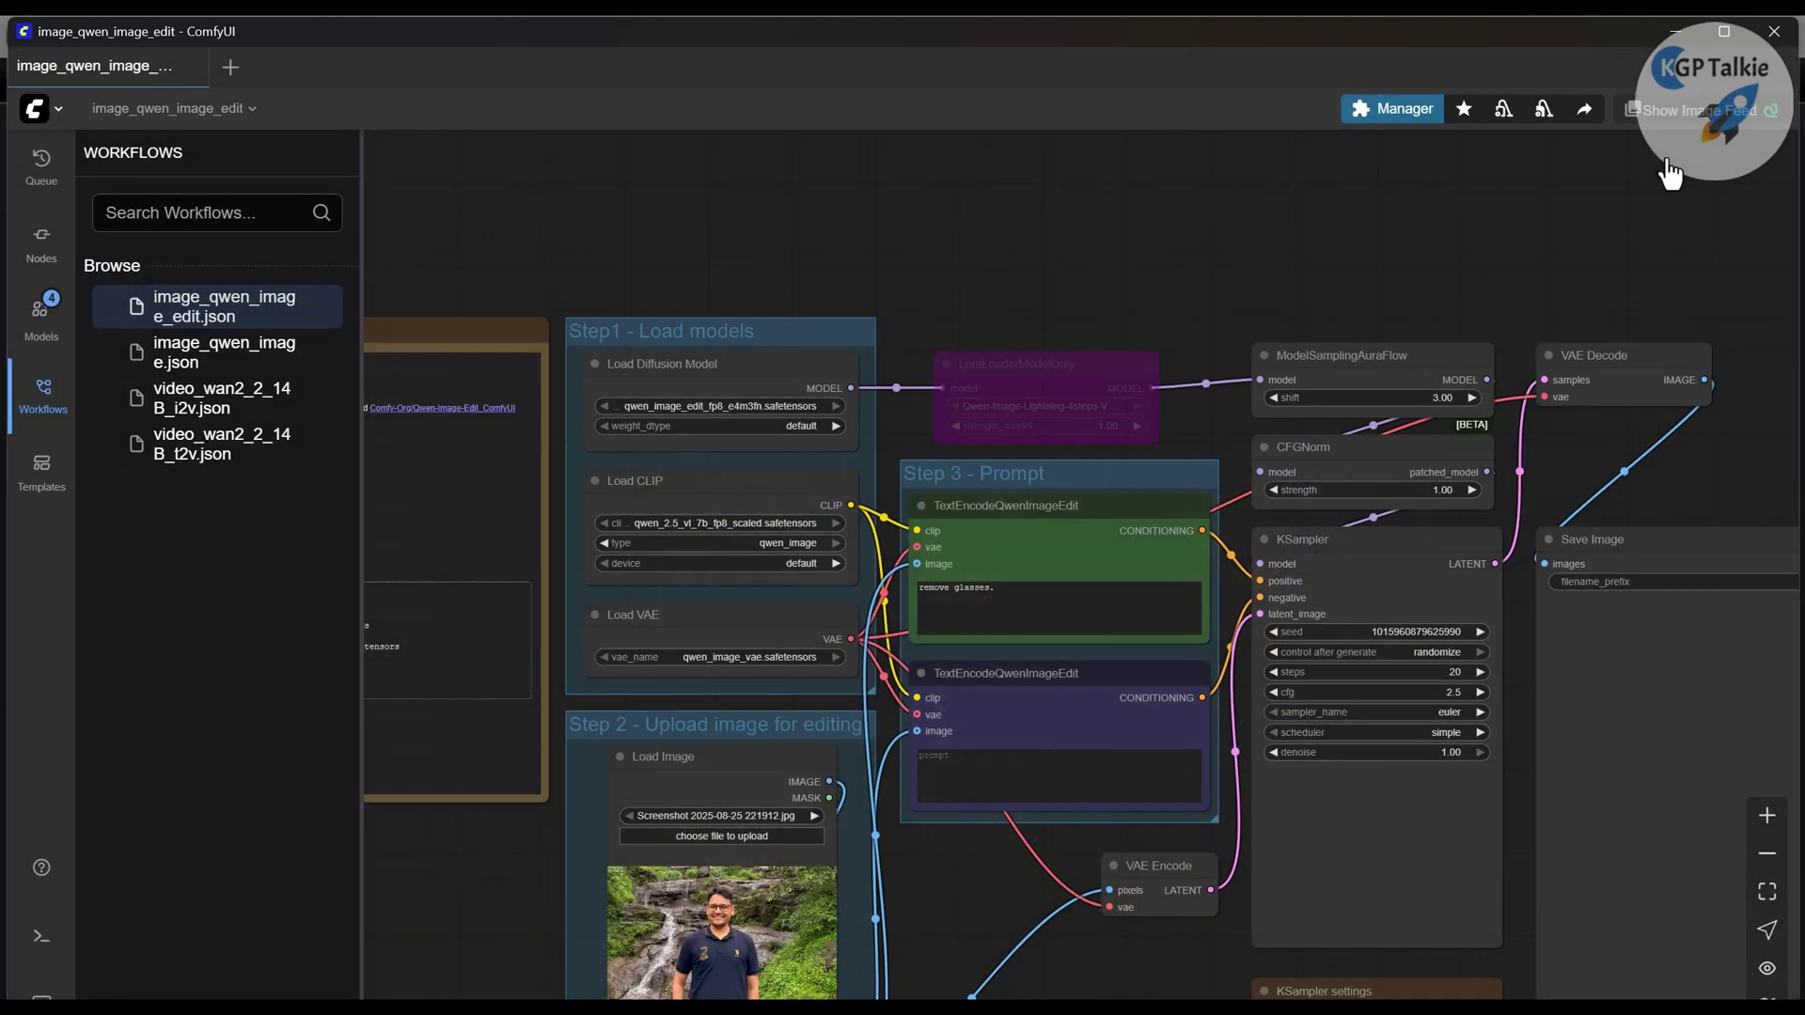
Step: Check the model downloads in progress, and view the Image category of the example templates
click(38, 319)
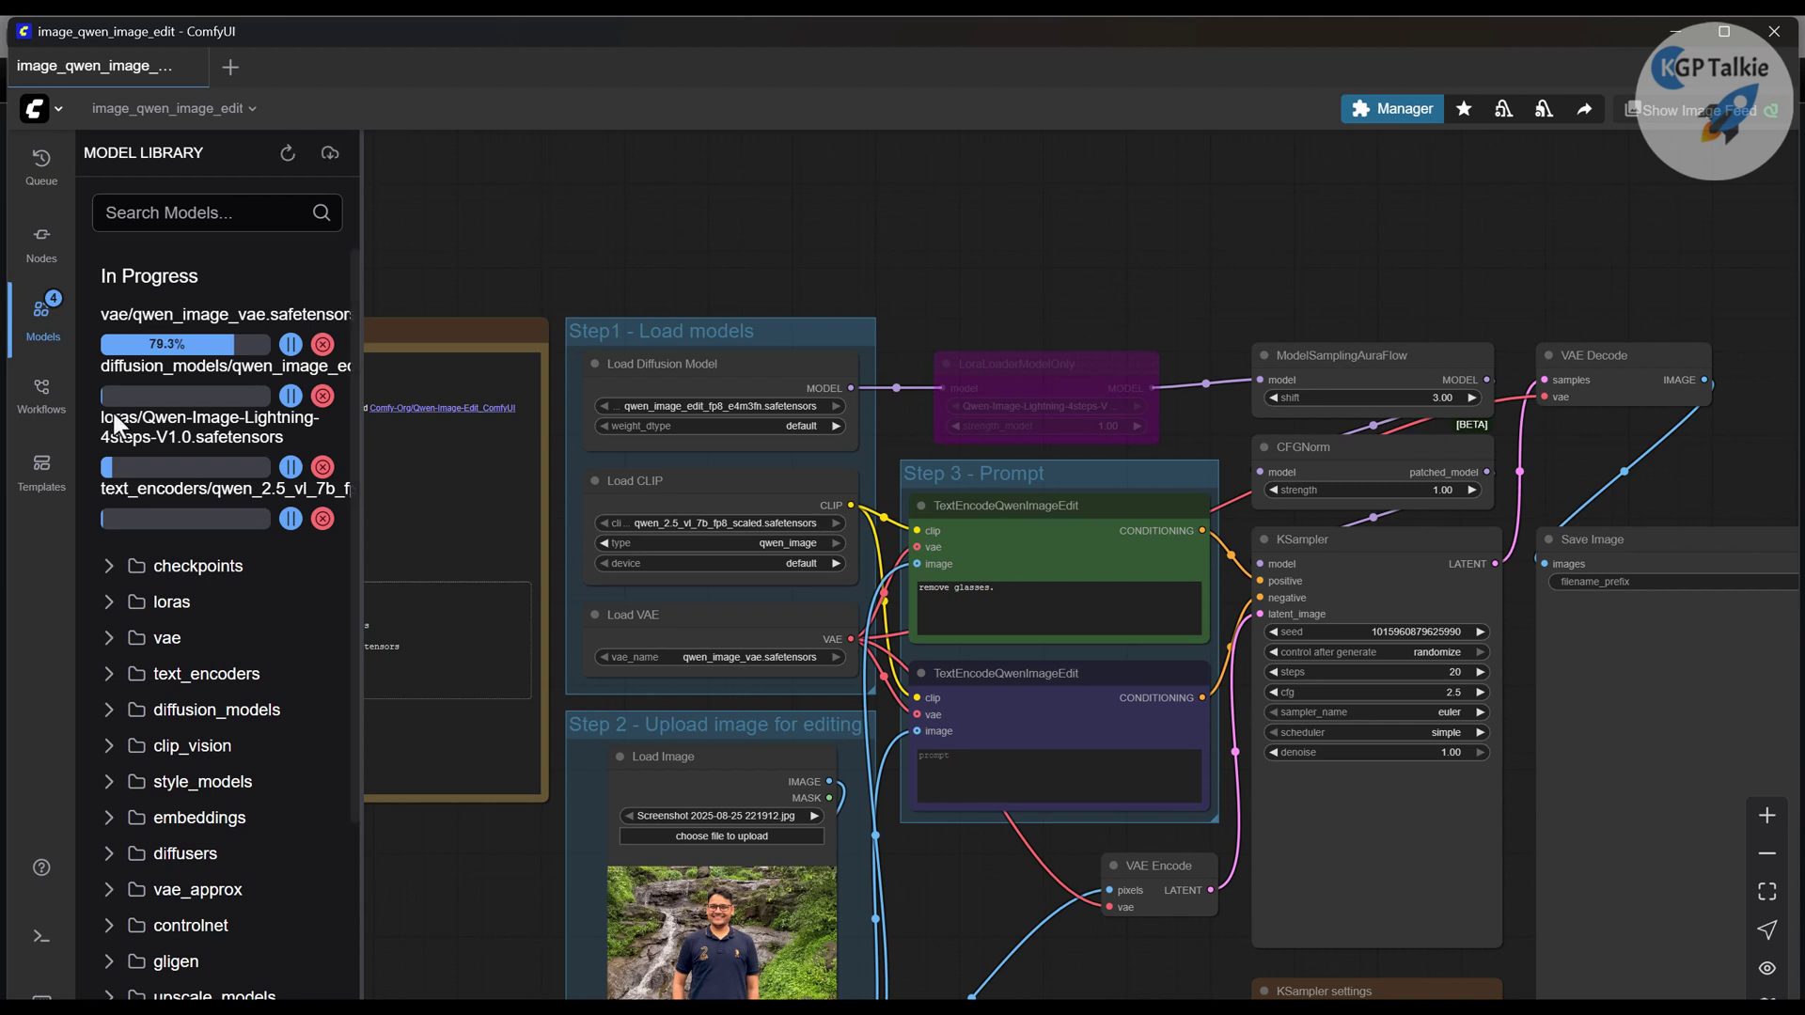
click(1047, 607)
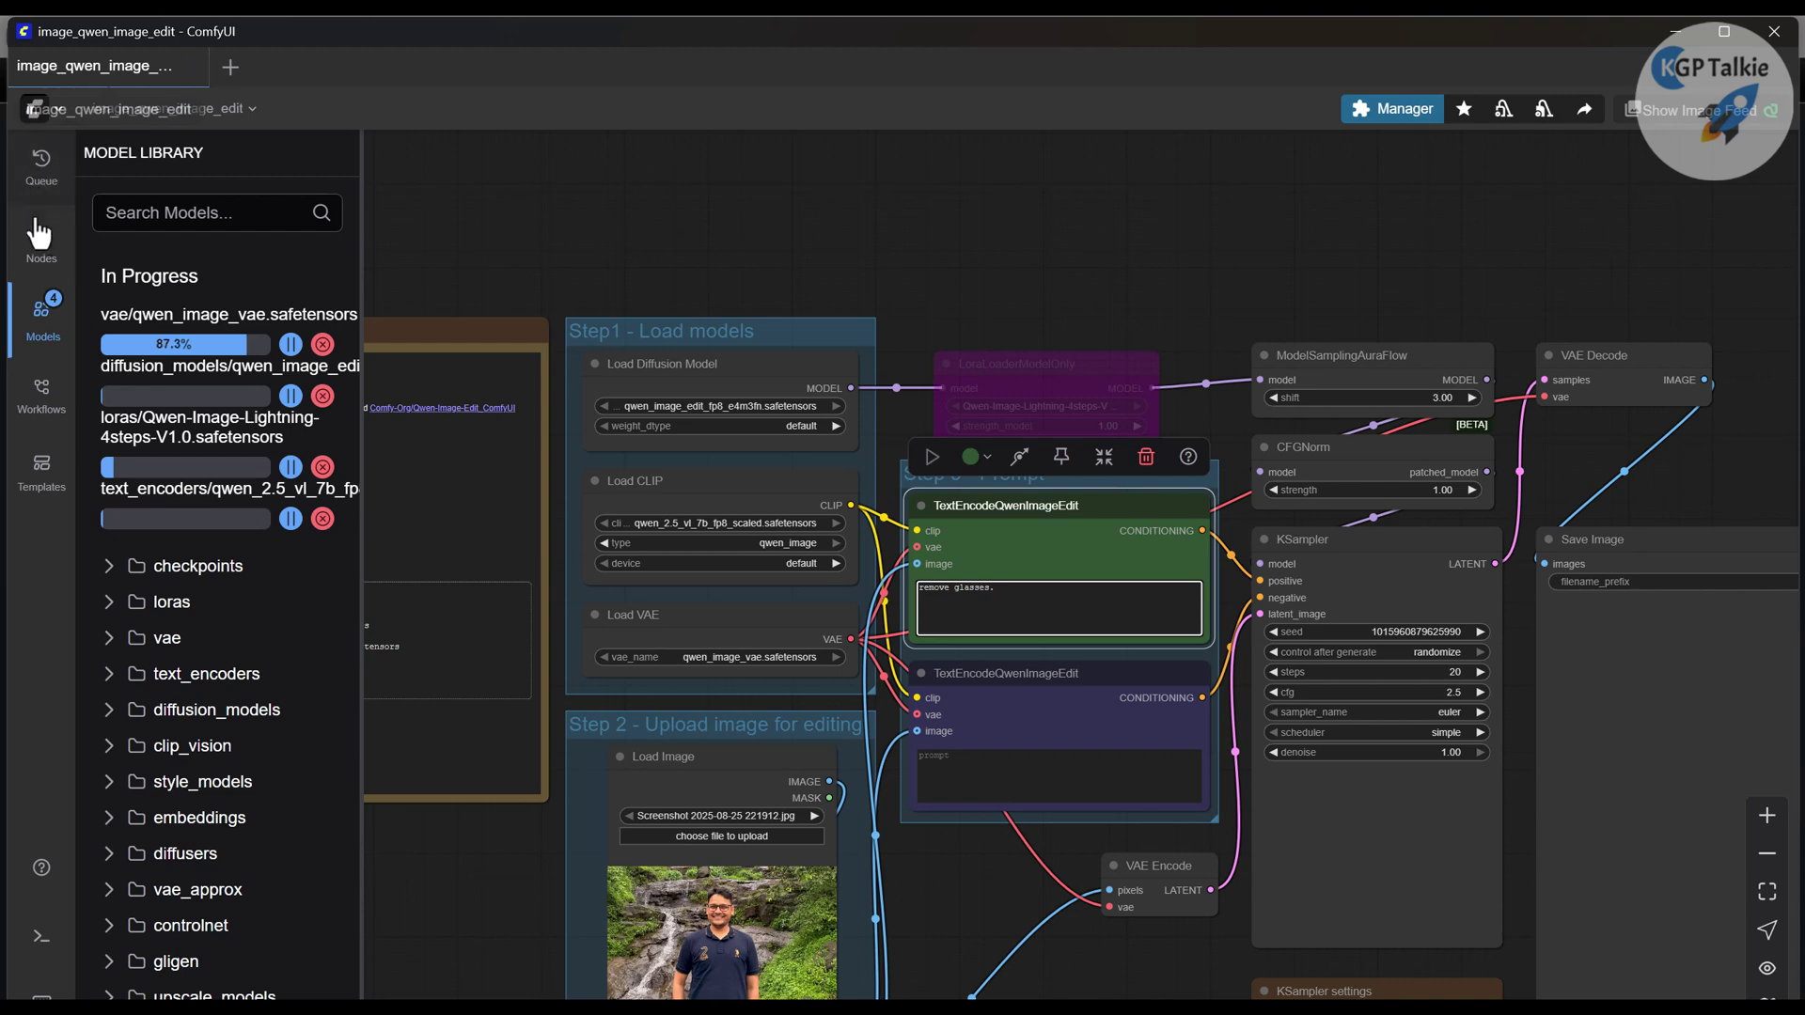
click(39, 491)
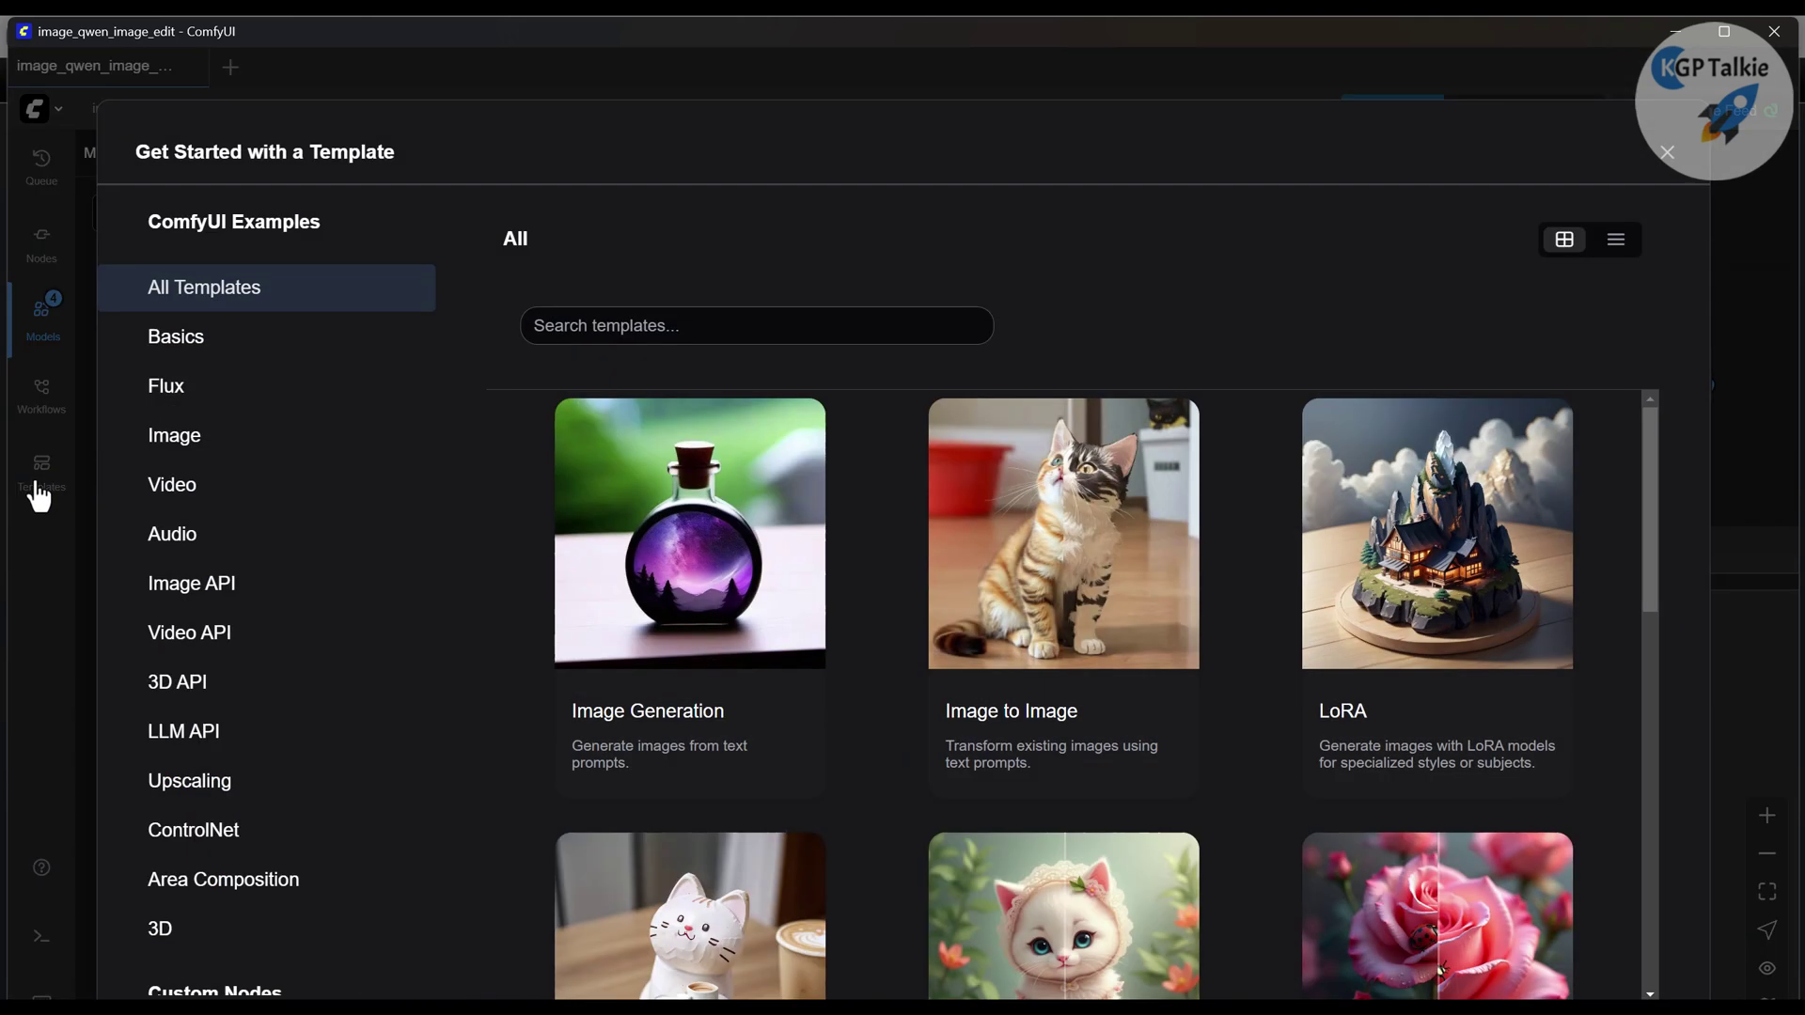
click(188, 440)
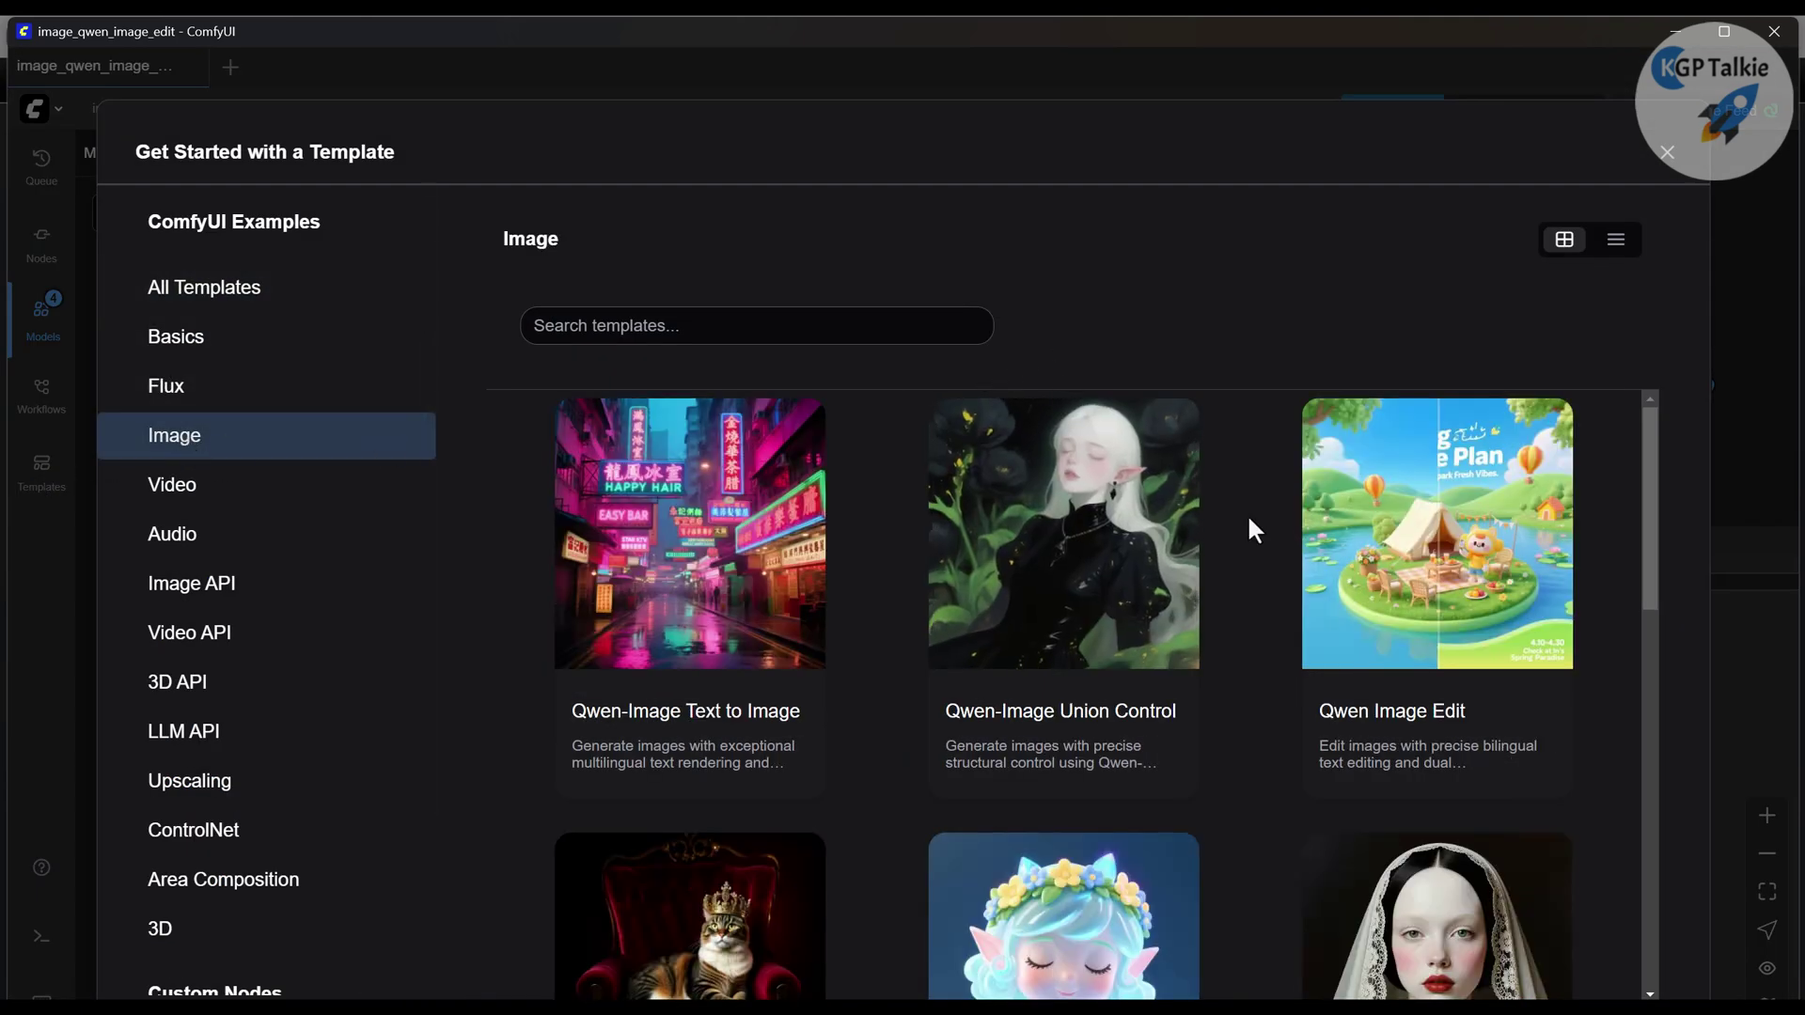
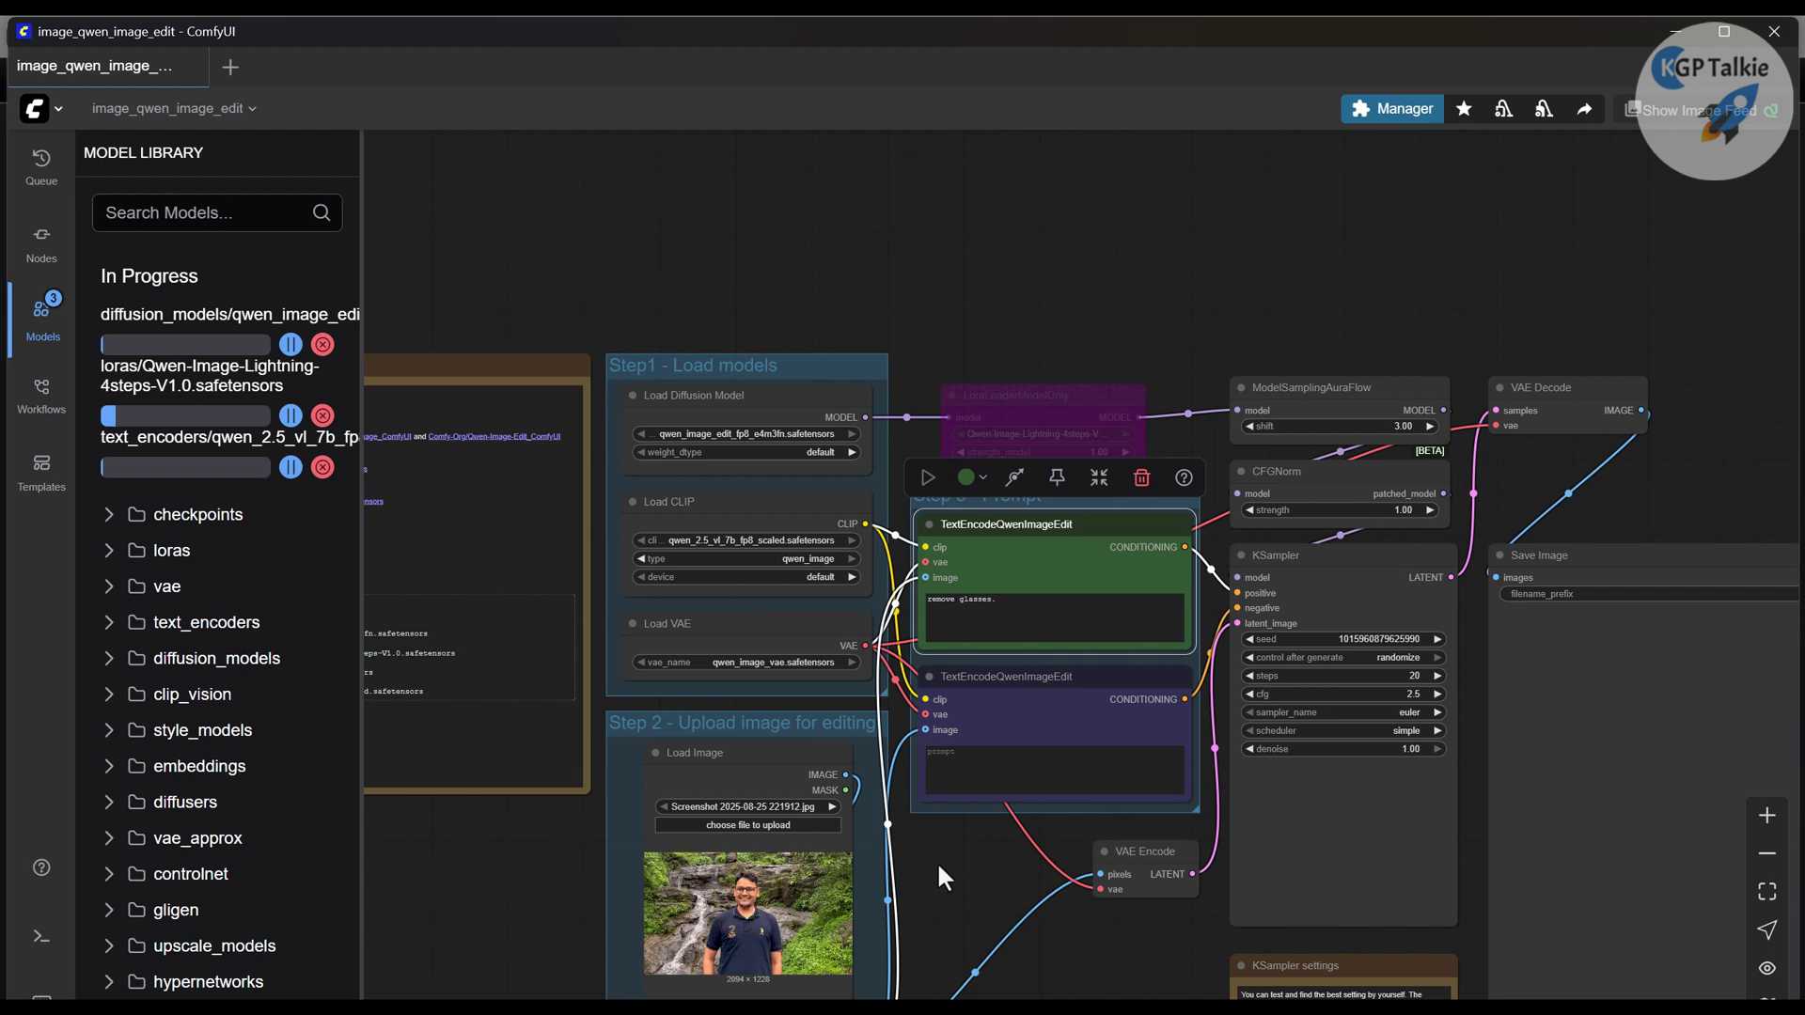
Step: Change the positive prompt in the green TextEncodeQwenImageEdit node to "remove glasses. make t-shirt red color."
click(1027, 598)
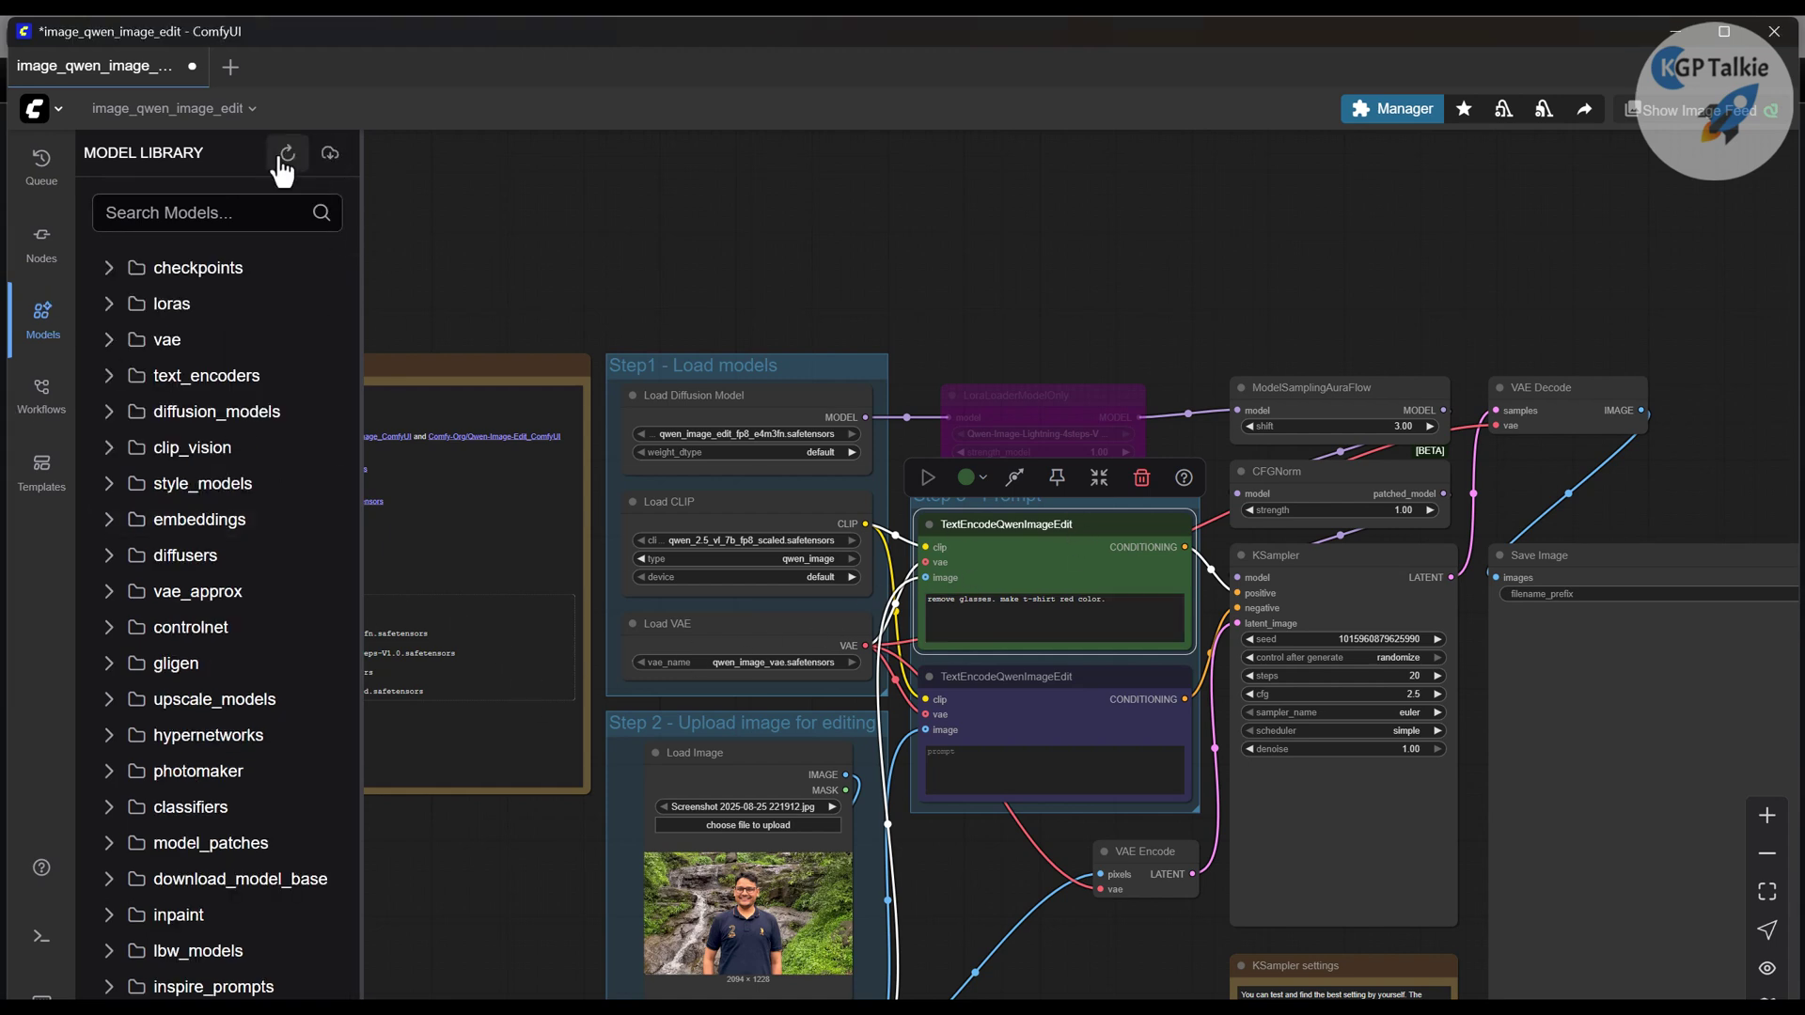
Step: Load all model library folders and check the models in the vae and diffusion_models folders
click(330, 153)
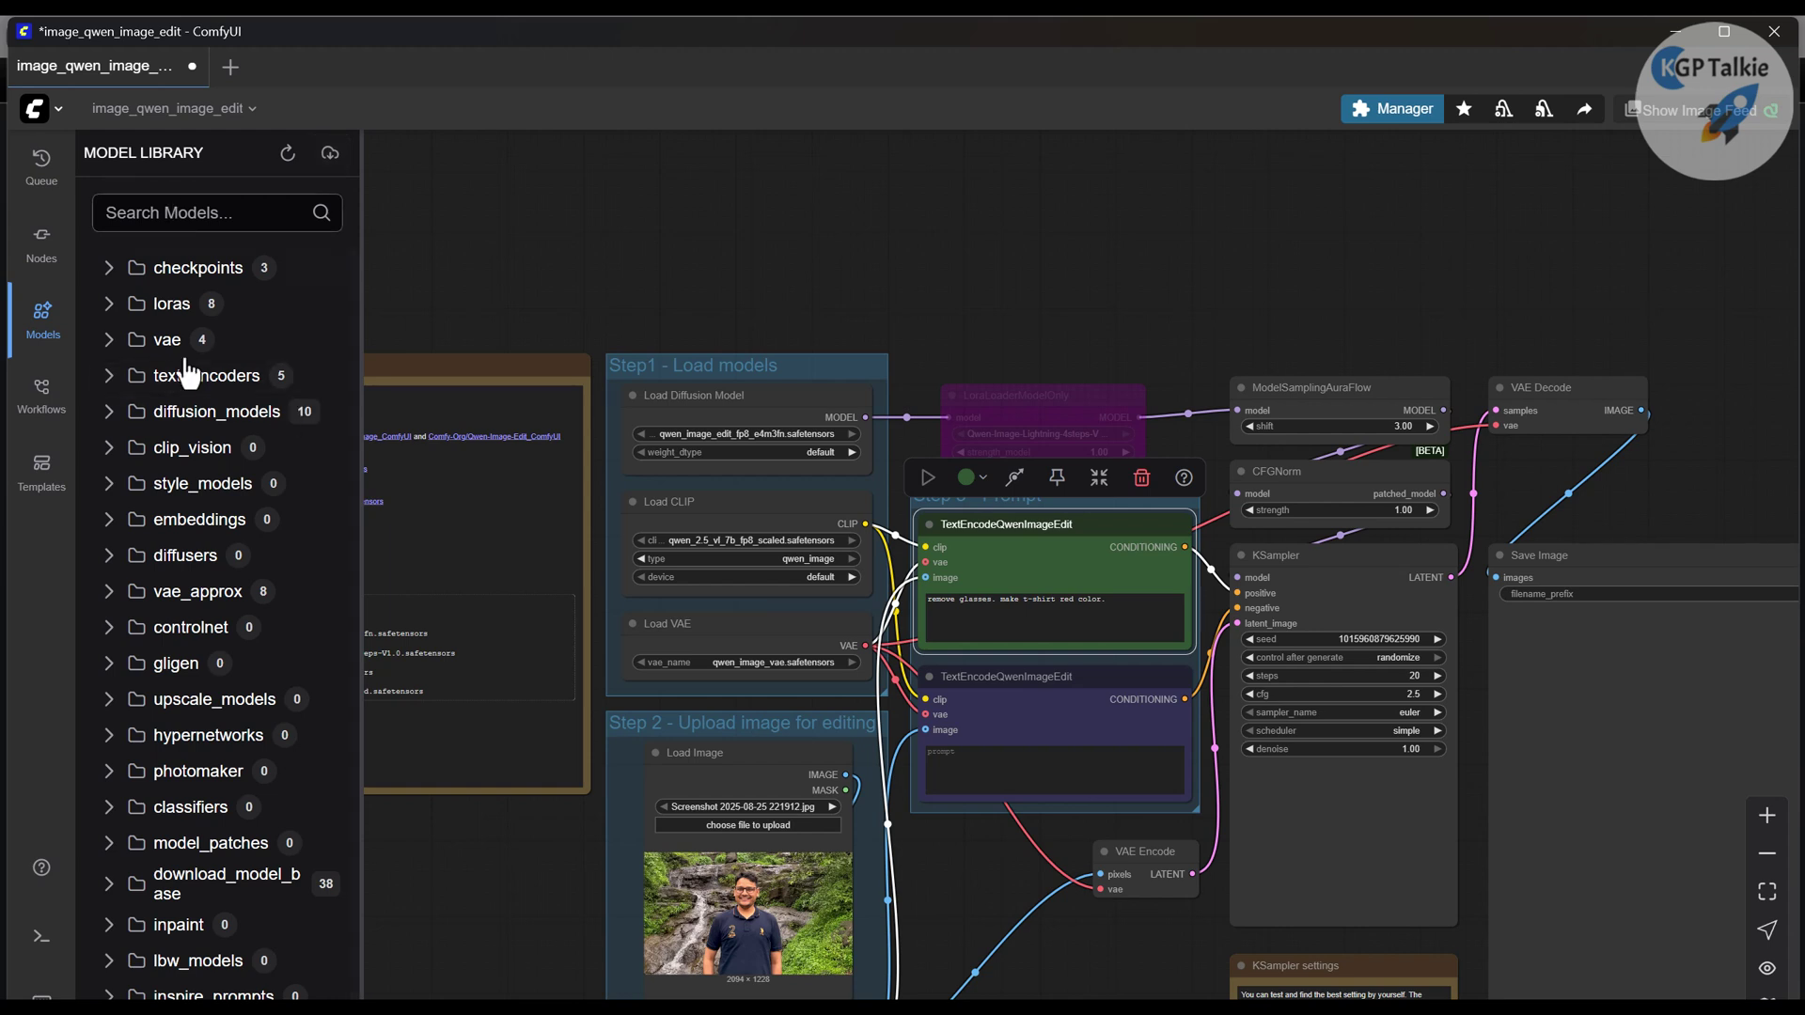
click(123, 346)
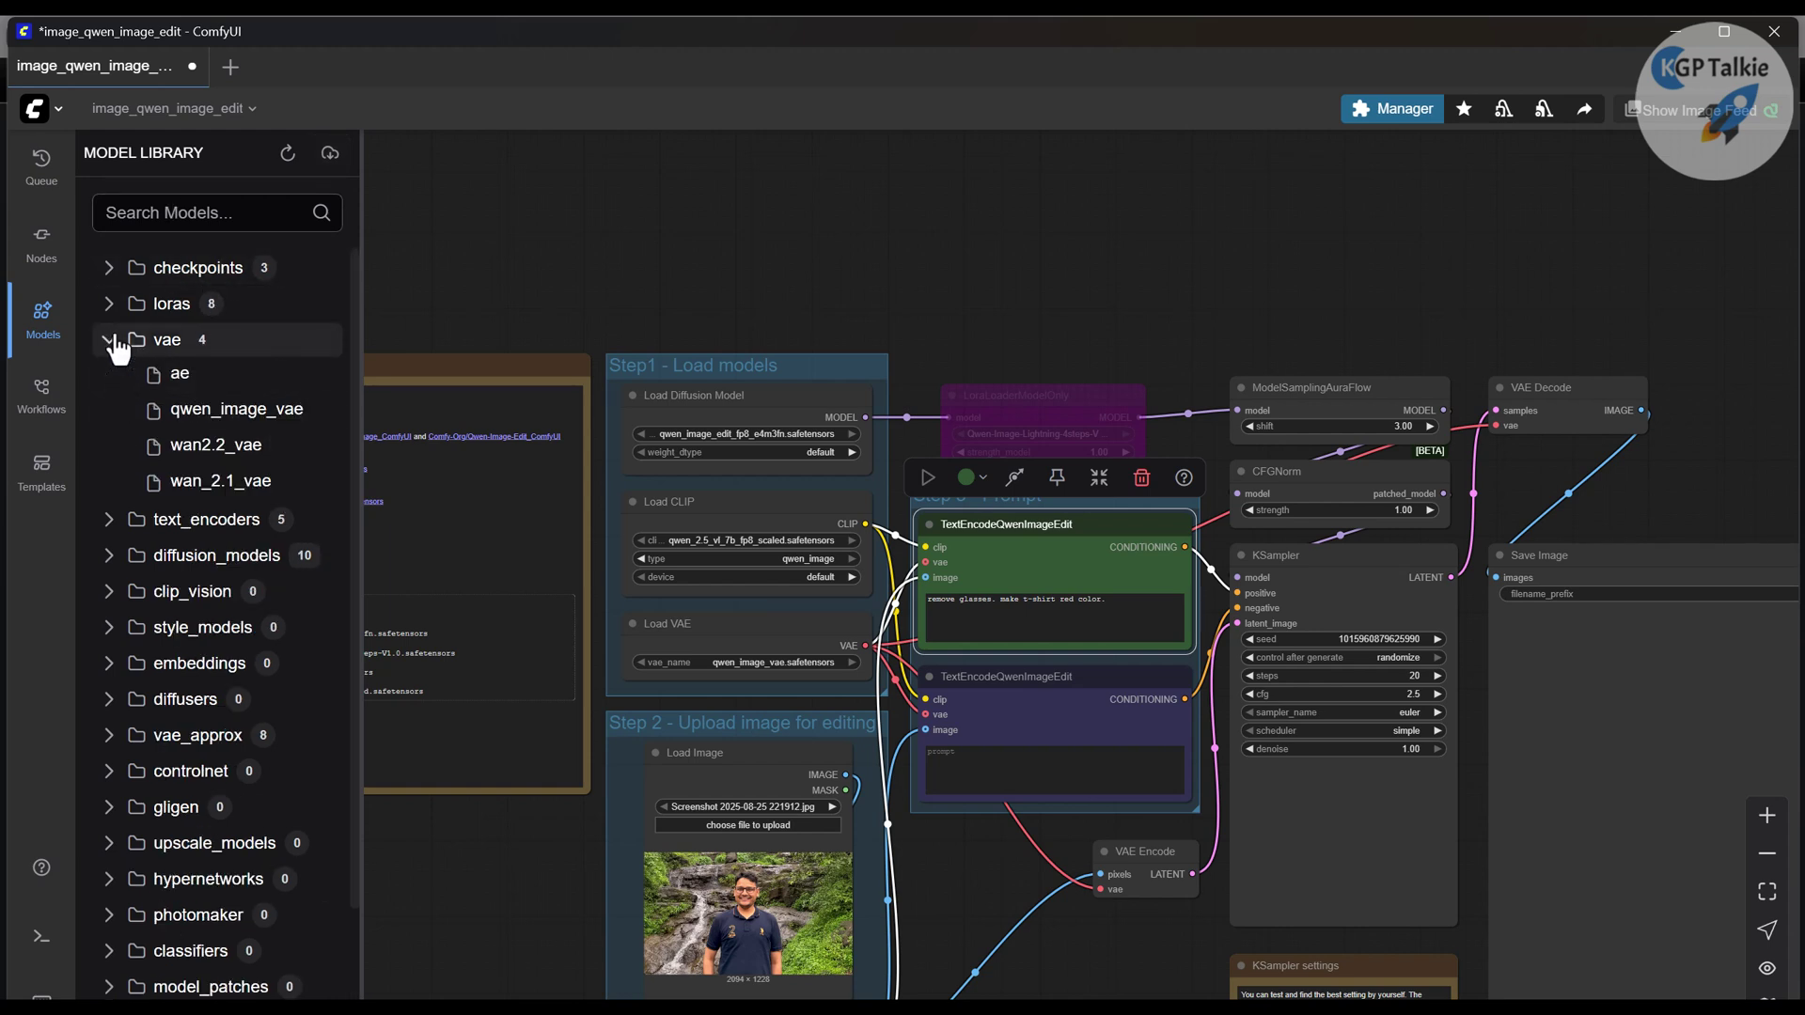
click(108, 344)
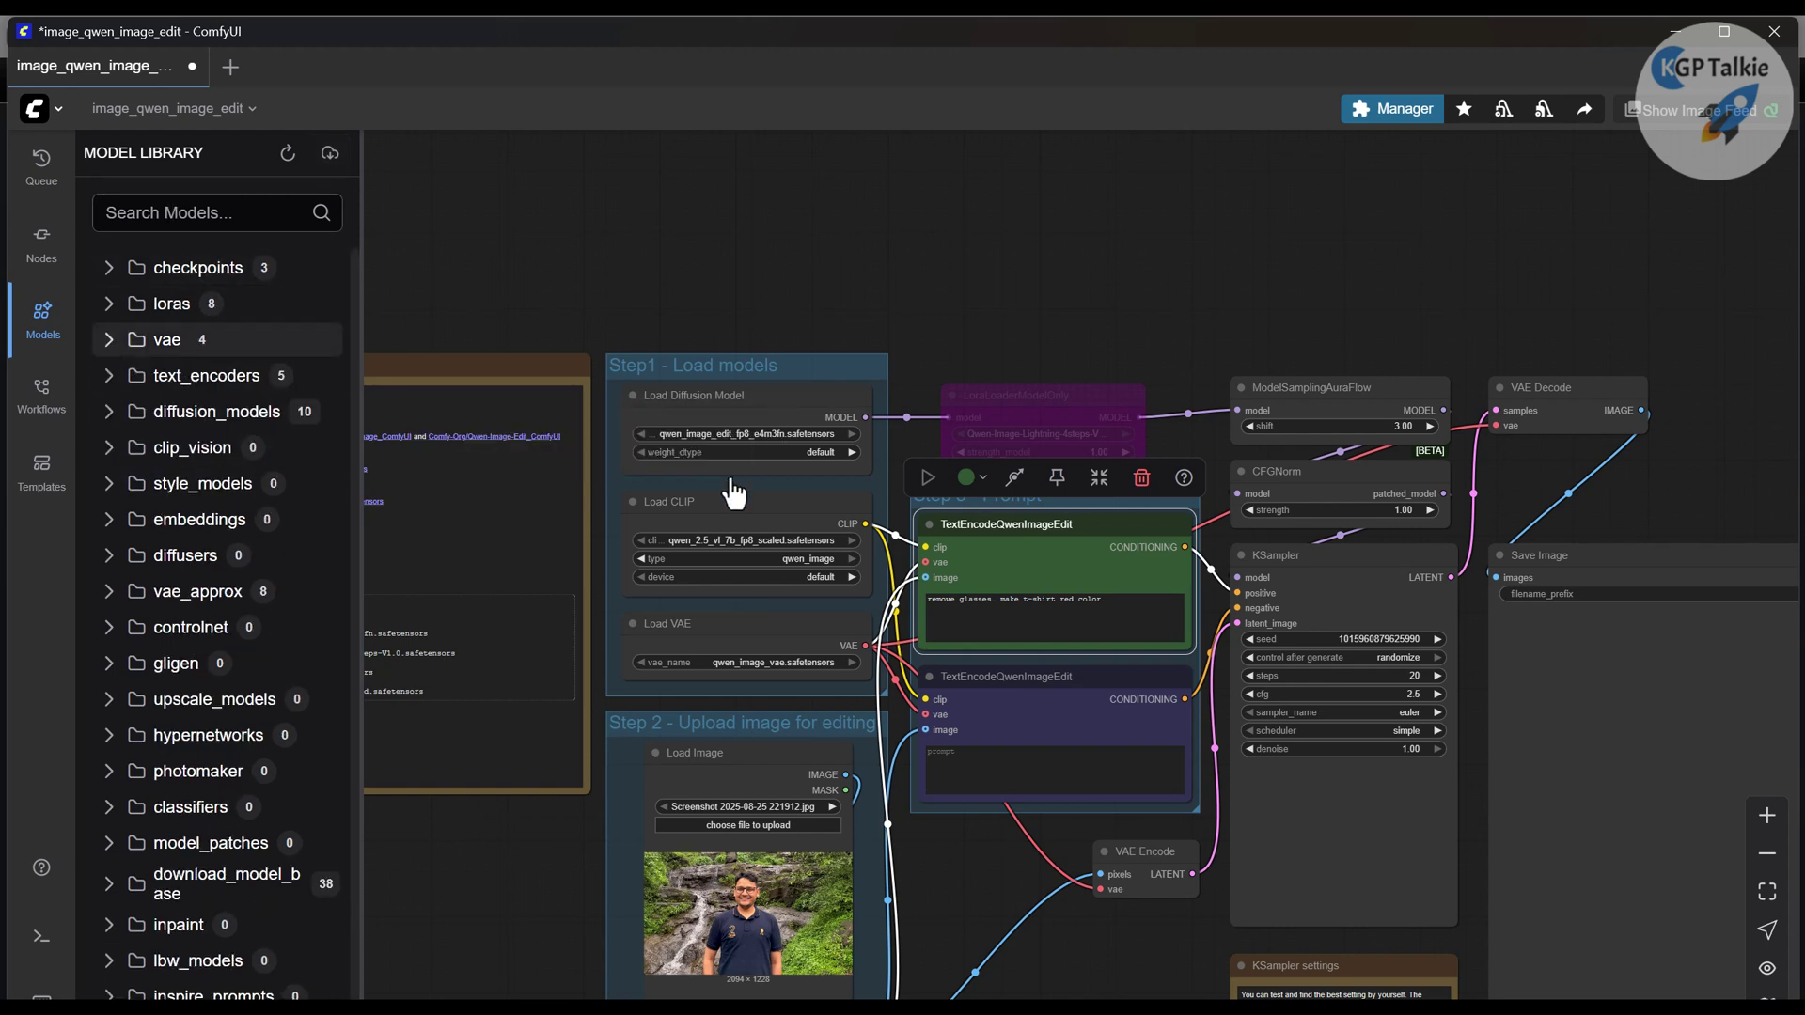
click(103, 416)
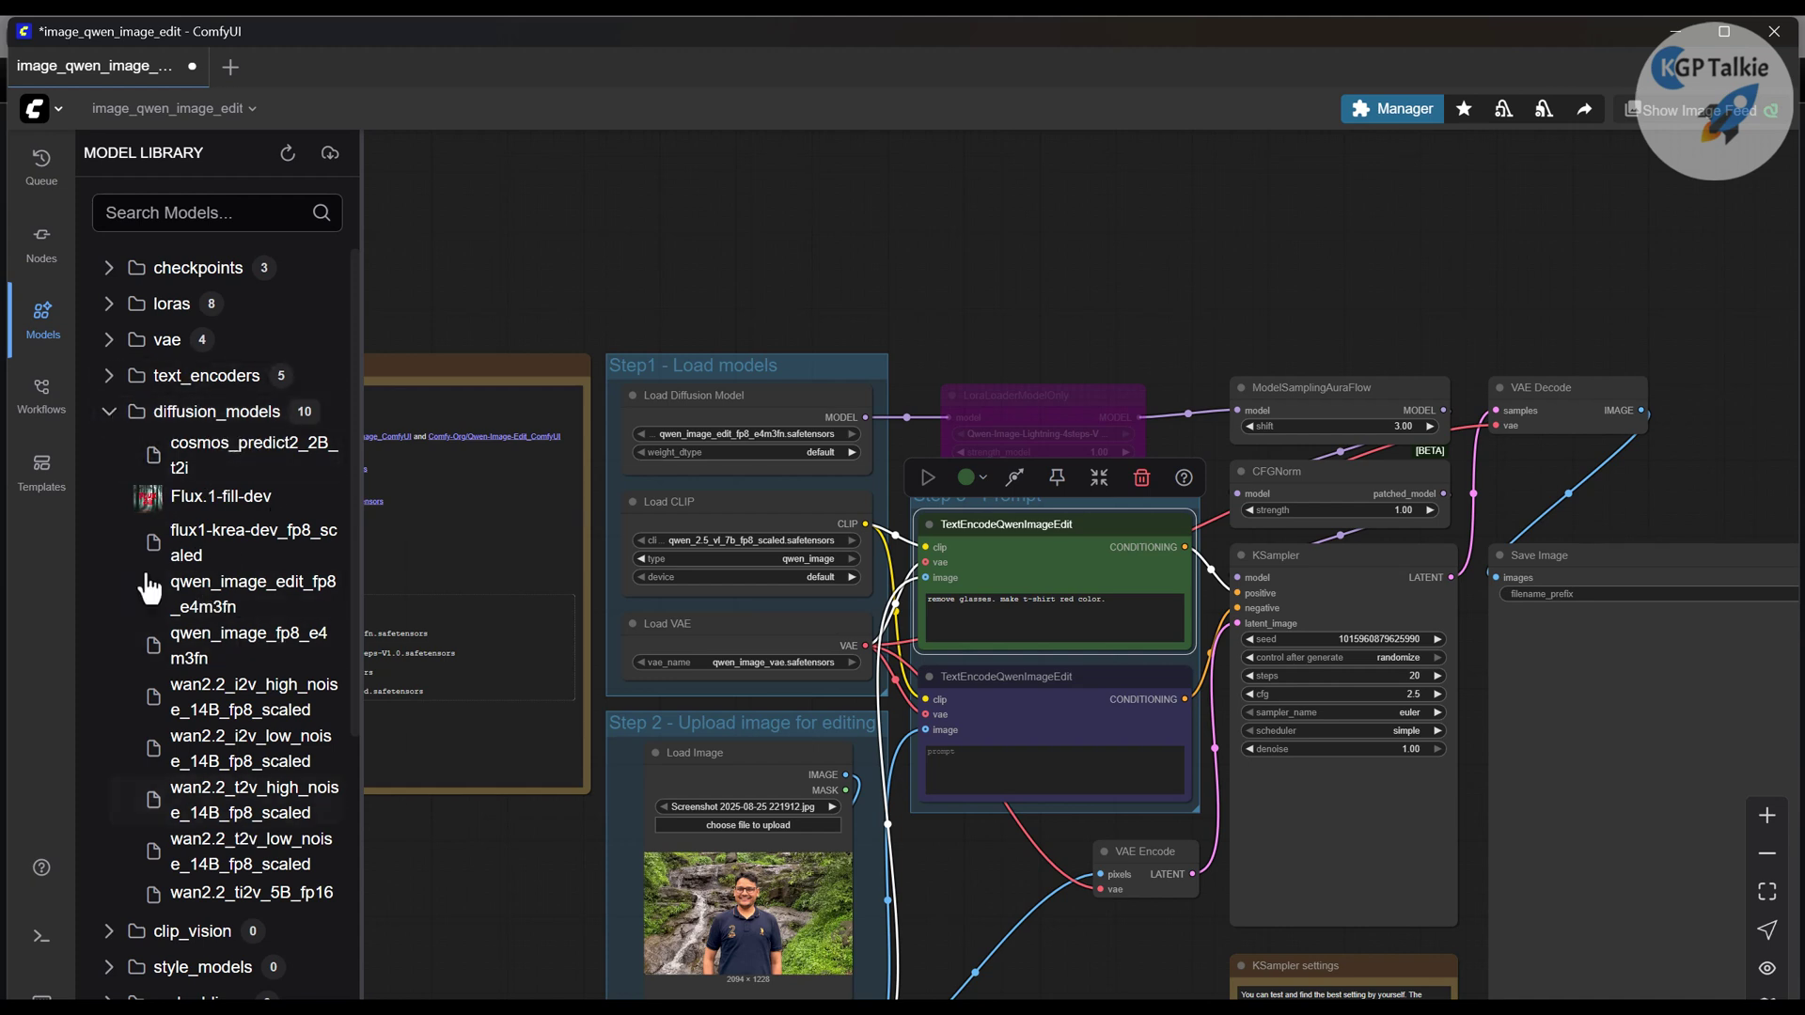
click(110, 411)
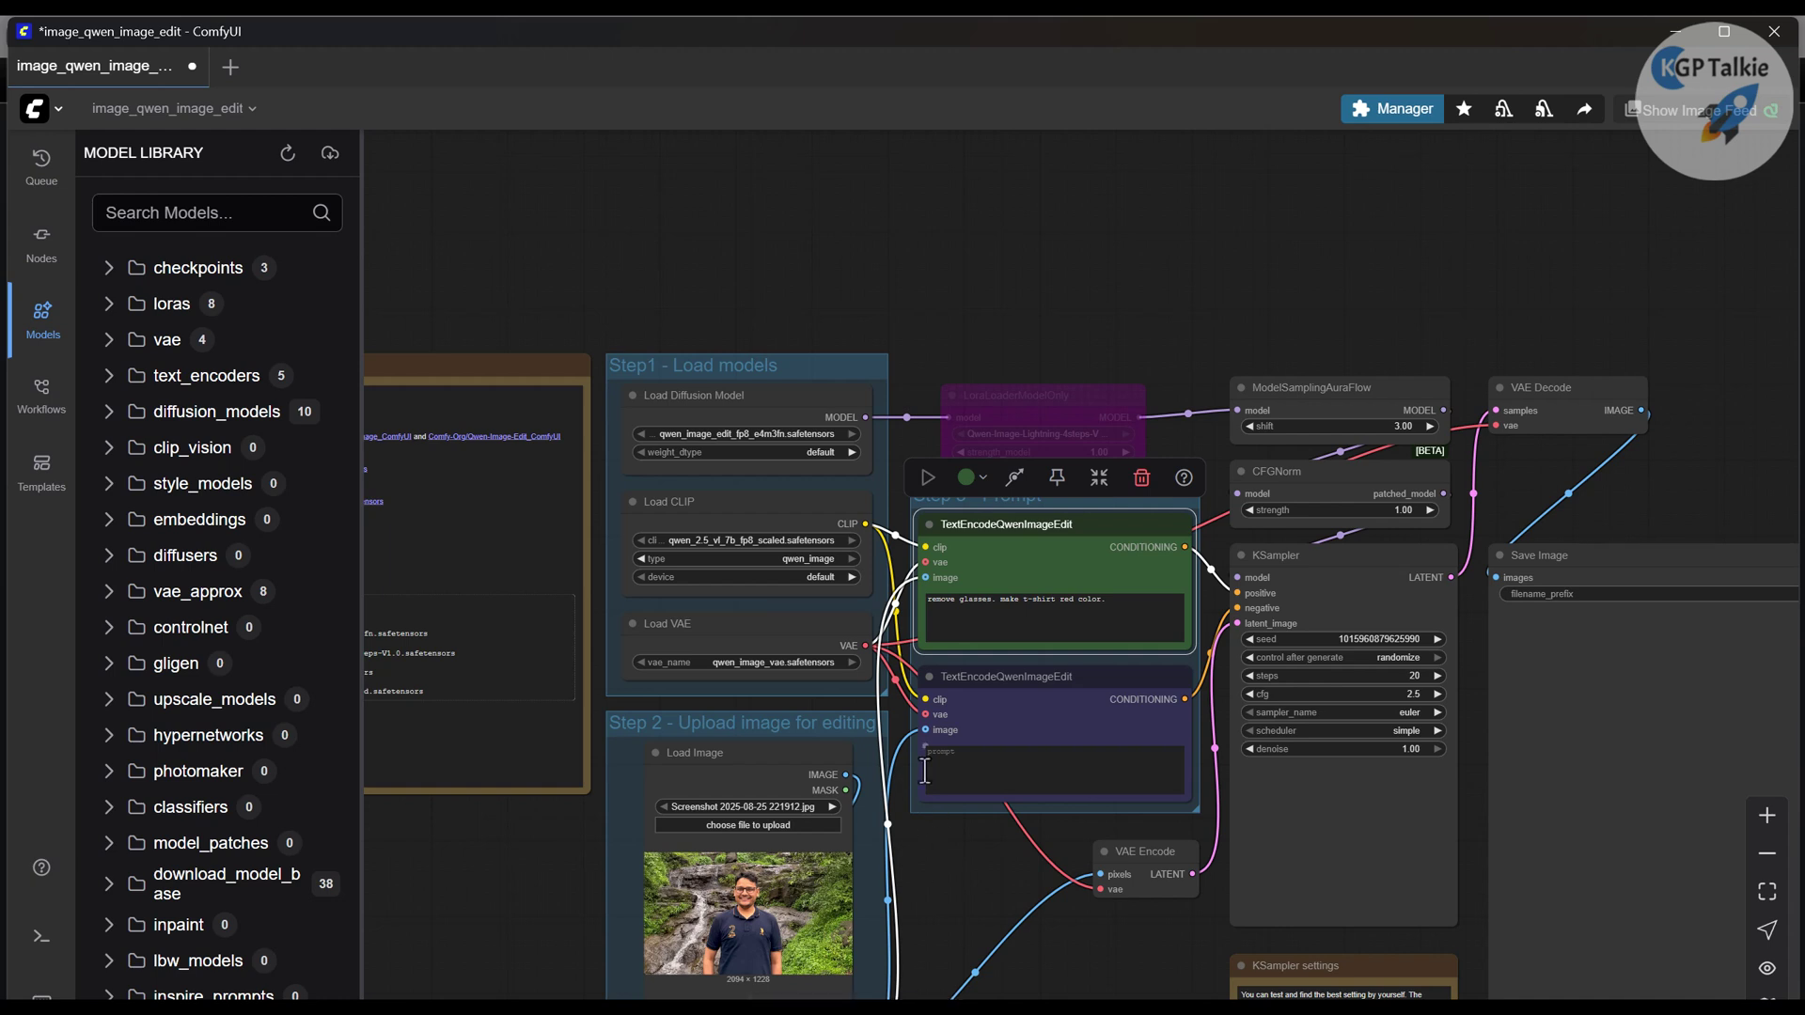
Step: Run the Qwen image edit workflow with the edited prompt
scroll(889, 740, down, 1)
key(ctrl+Return)
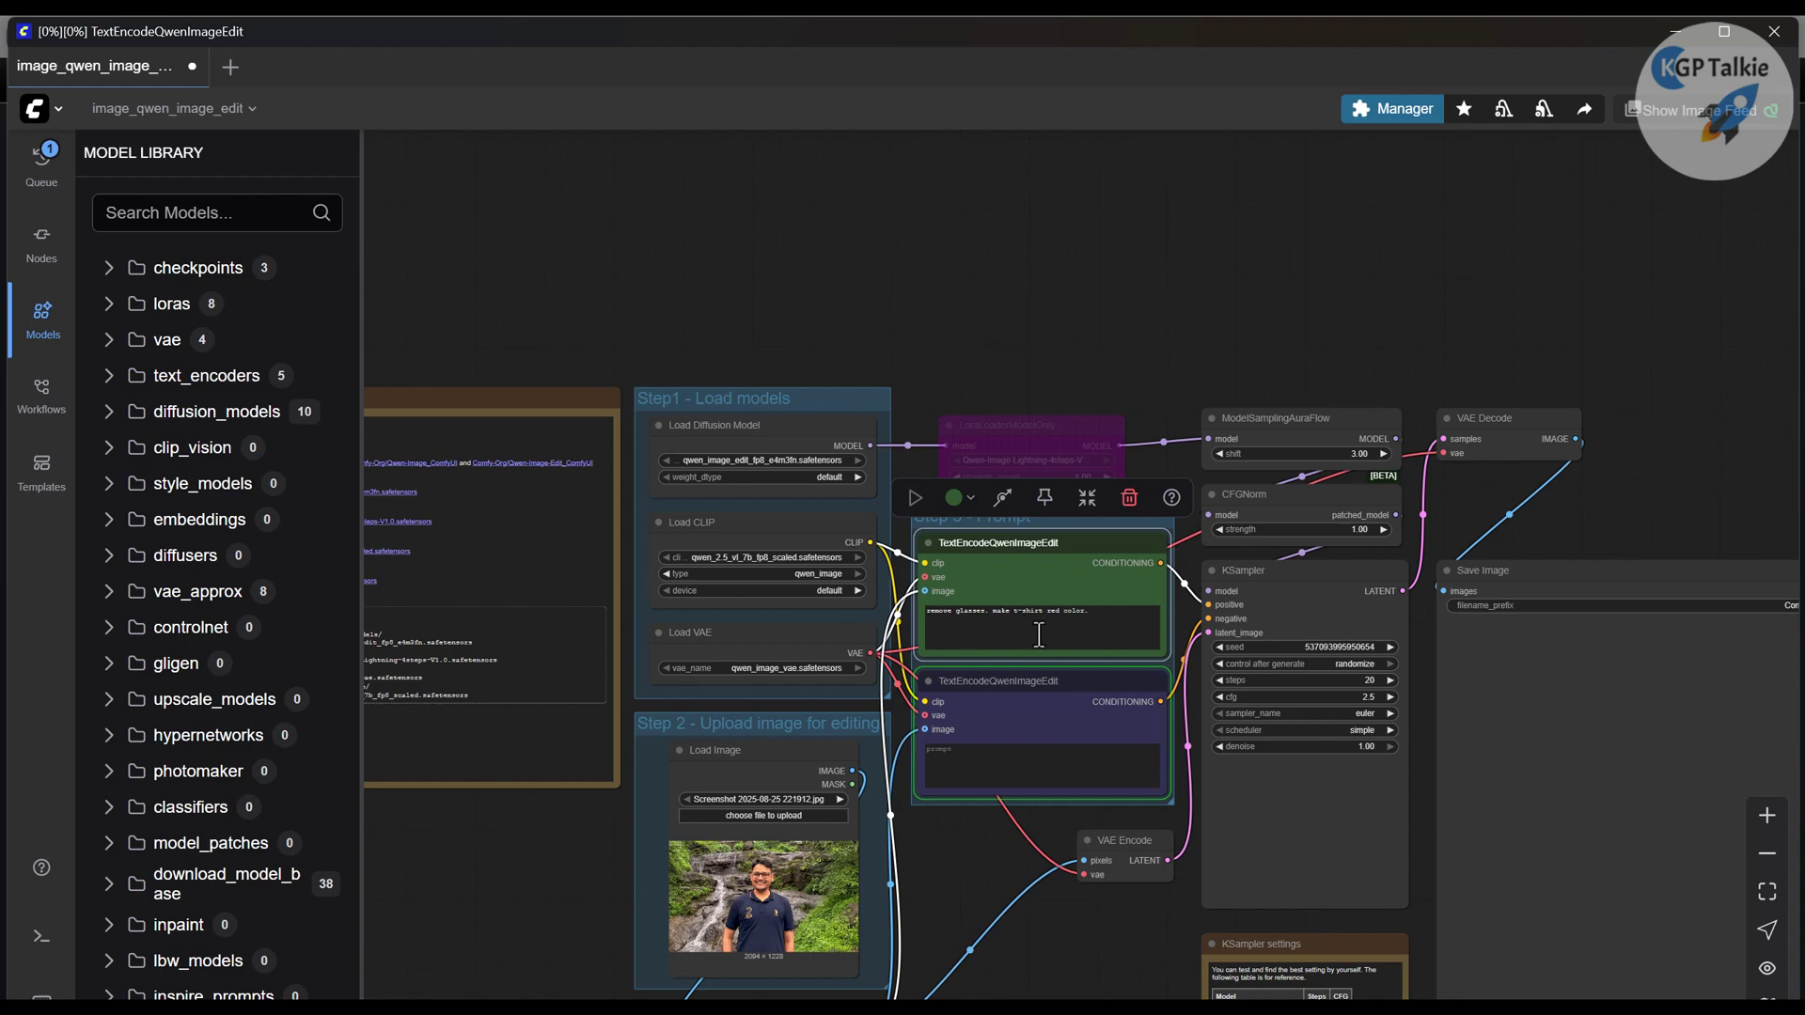
Step: Examine the positive prompt and the source photo in the Load Image node while the workflow runs
scroll(1039, 635, up, 10)
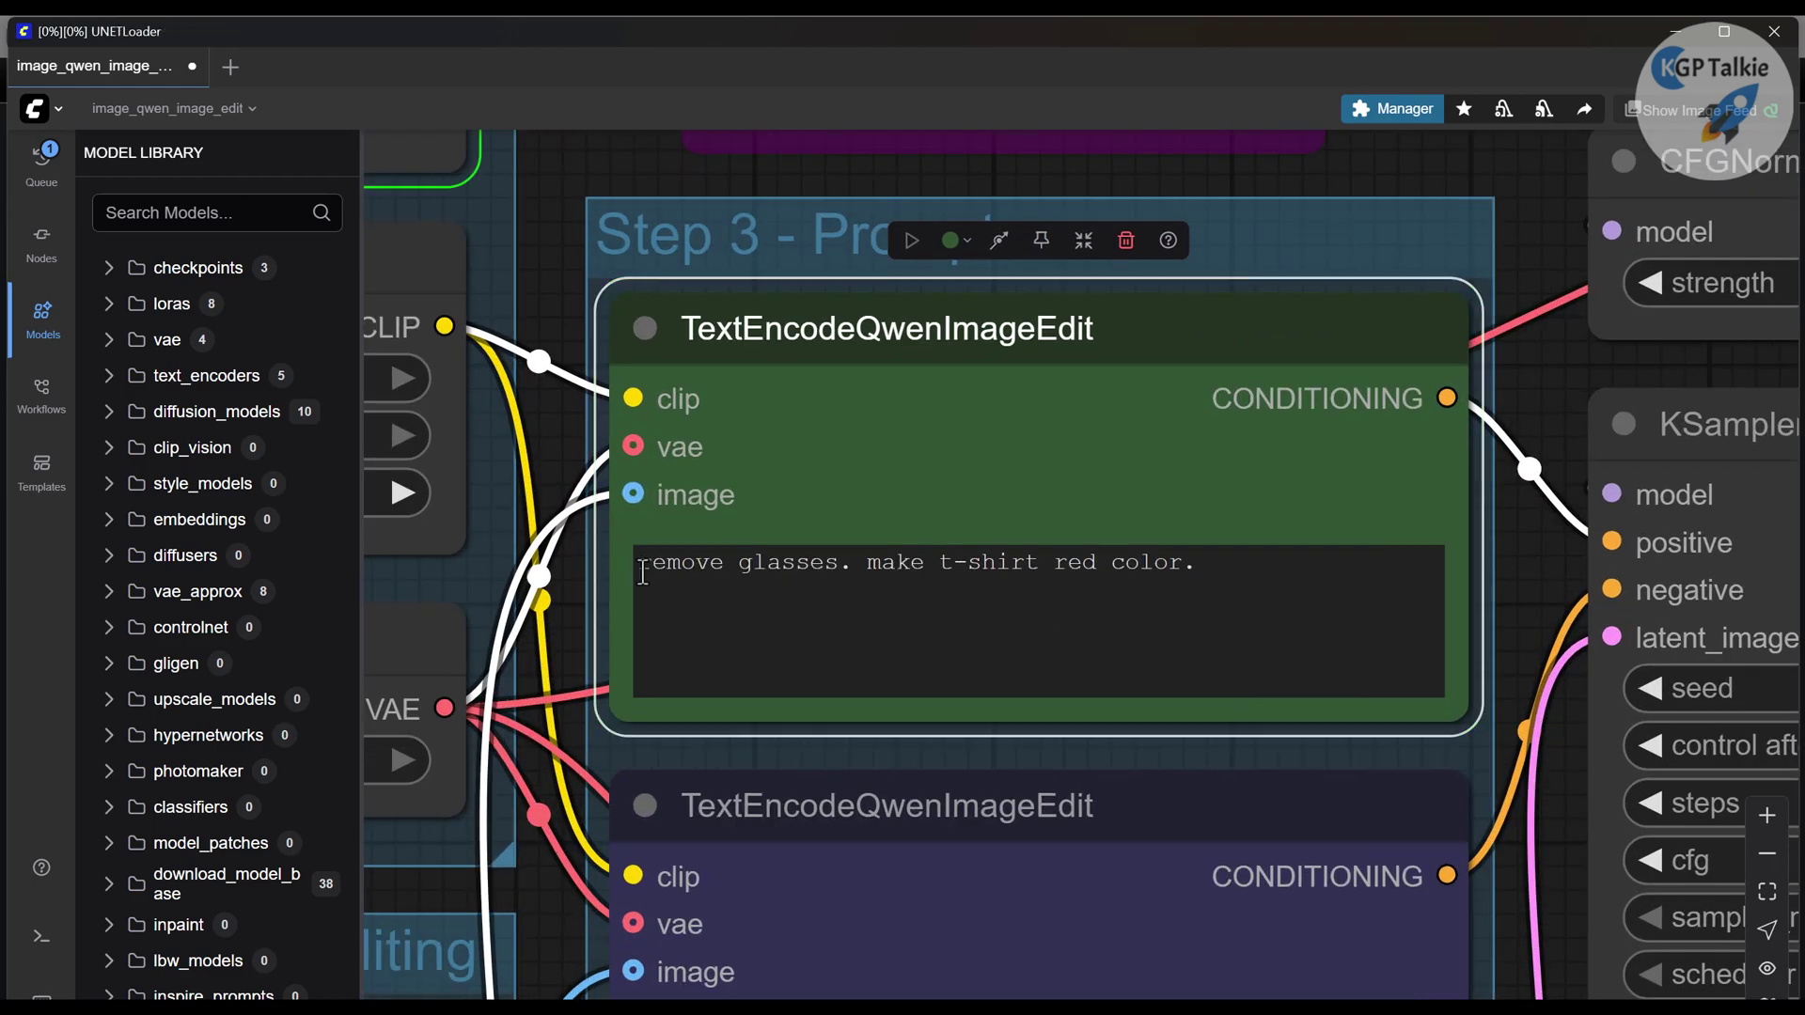
scroll(1234, 357, down, 9)
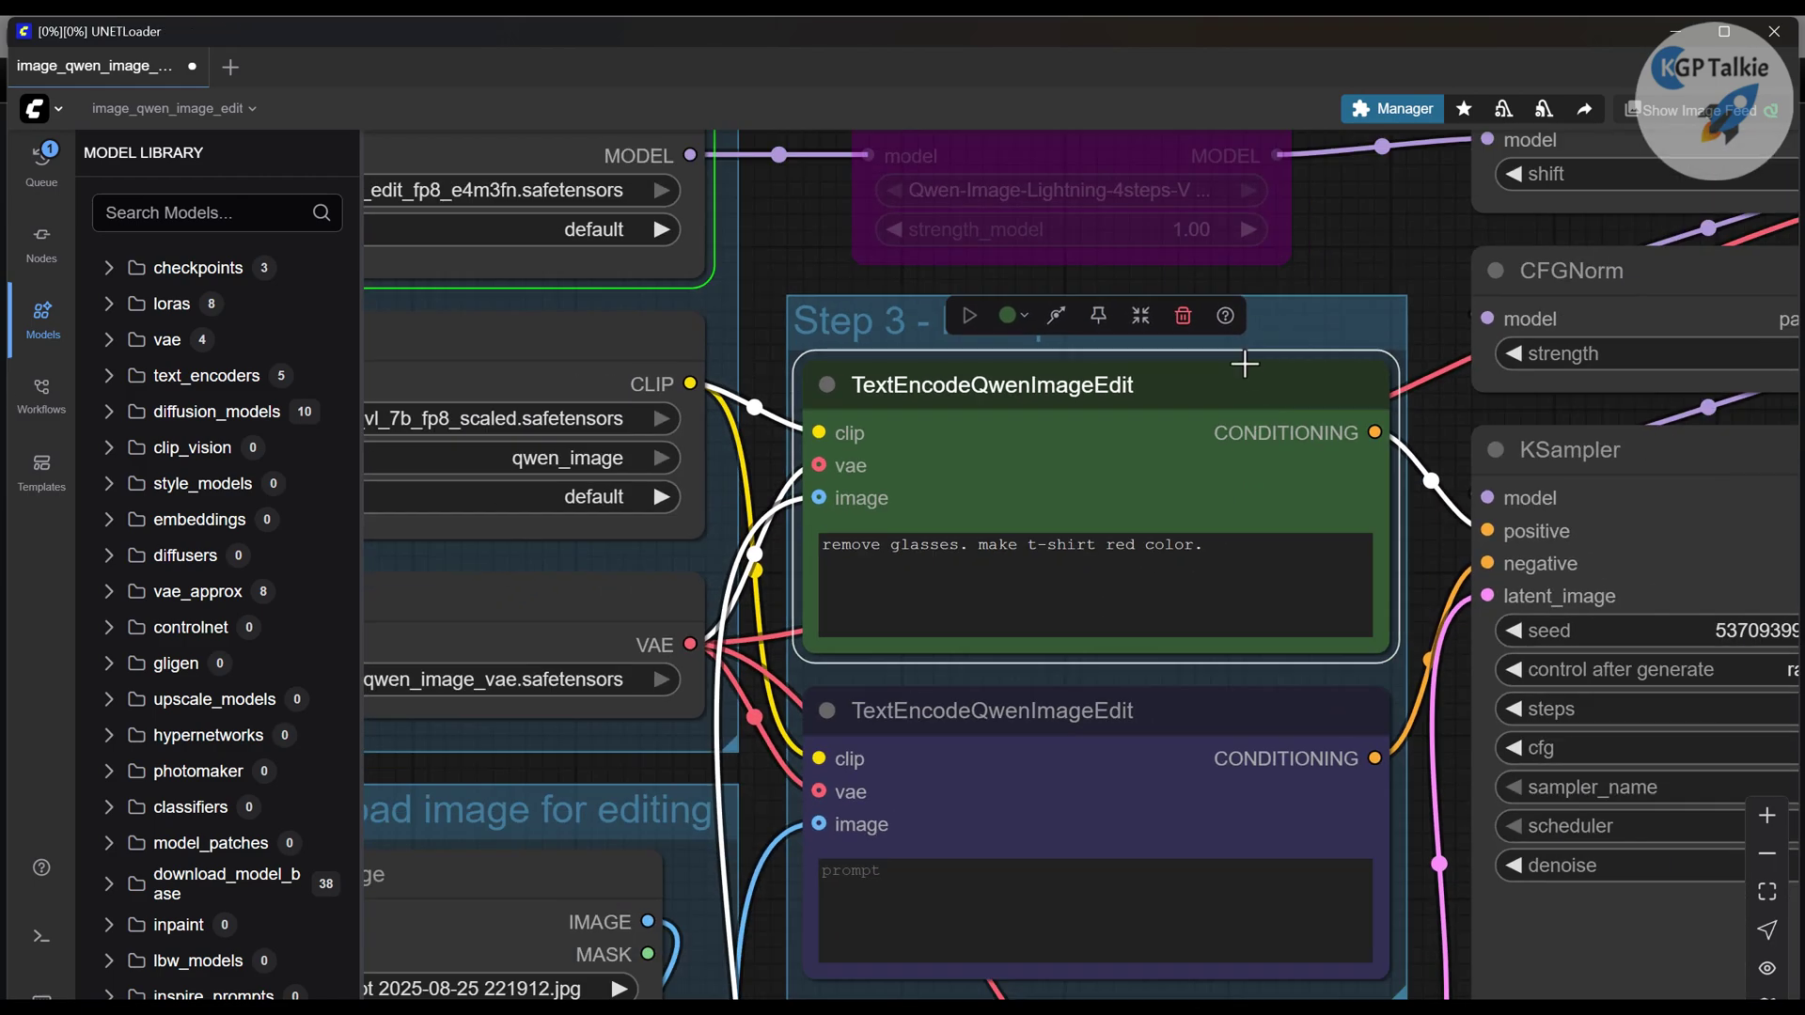
scroll(797, 881, up, 3)
scroll(797, 881, up, 8)
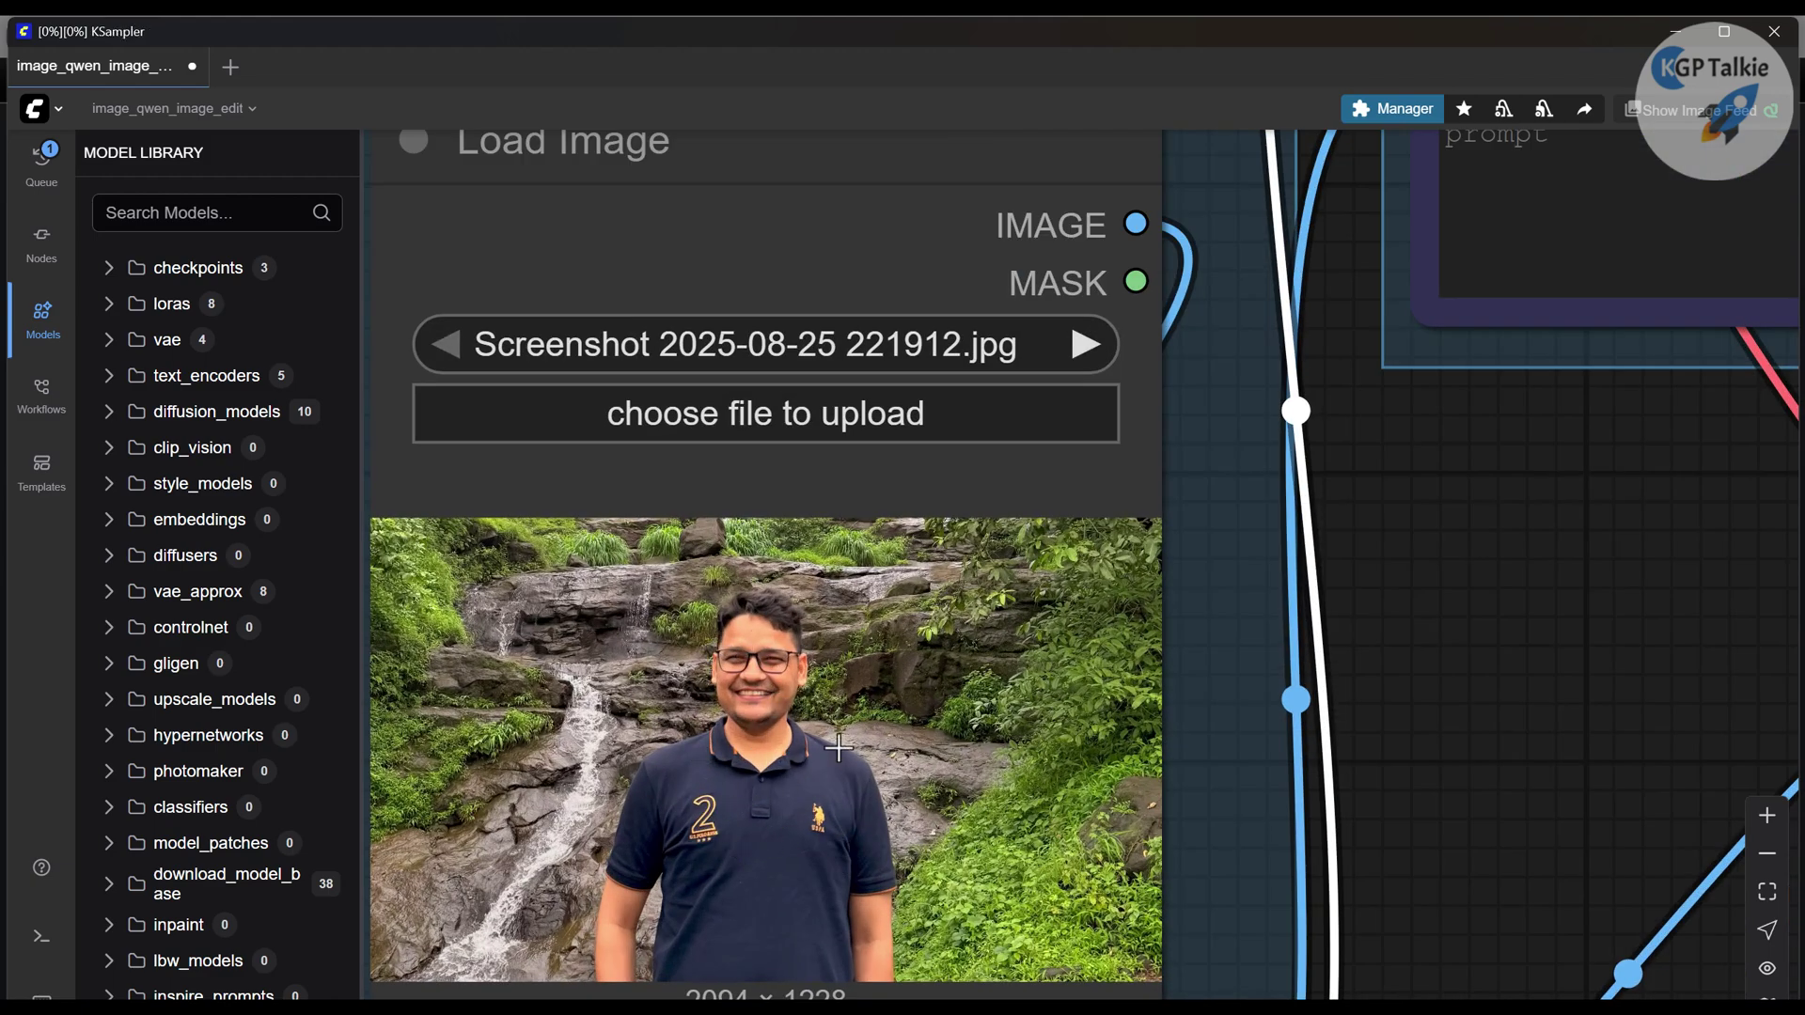
scroll(658, 771, down, 8)
scroll(770, 821, down, 5)
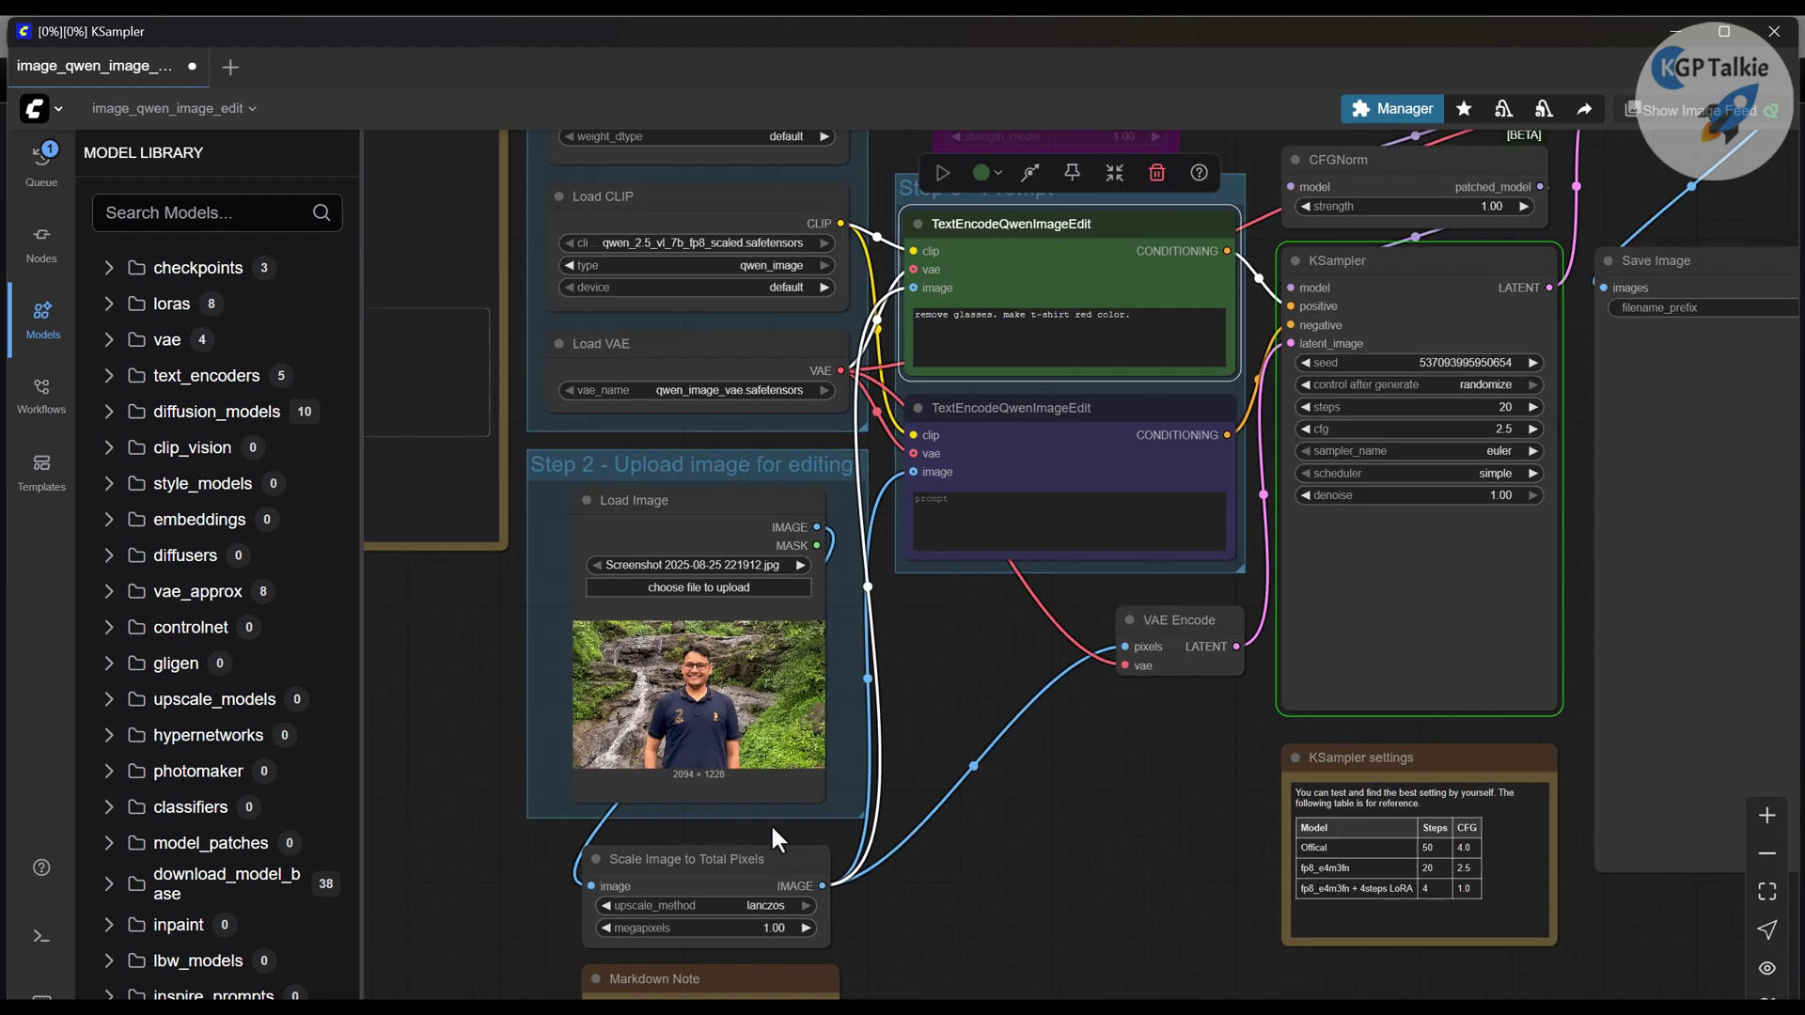
scroll(781, 632, up, 1)
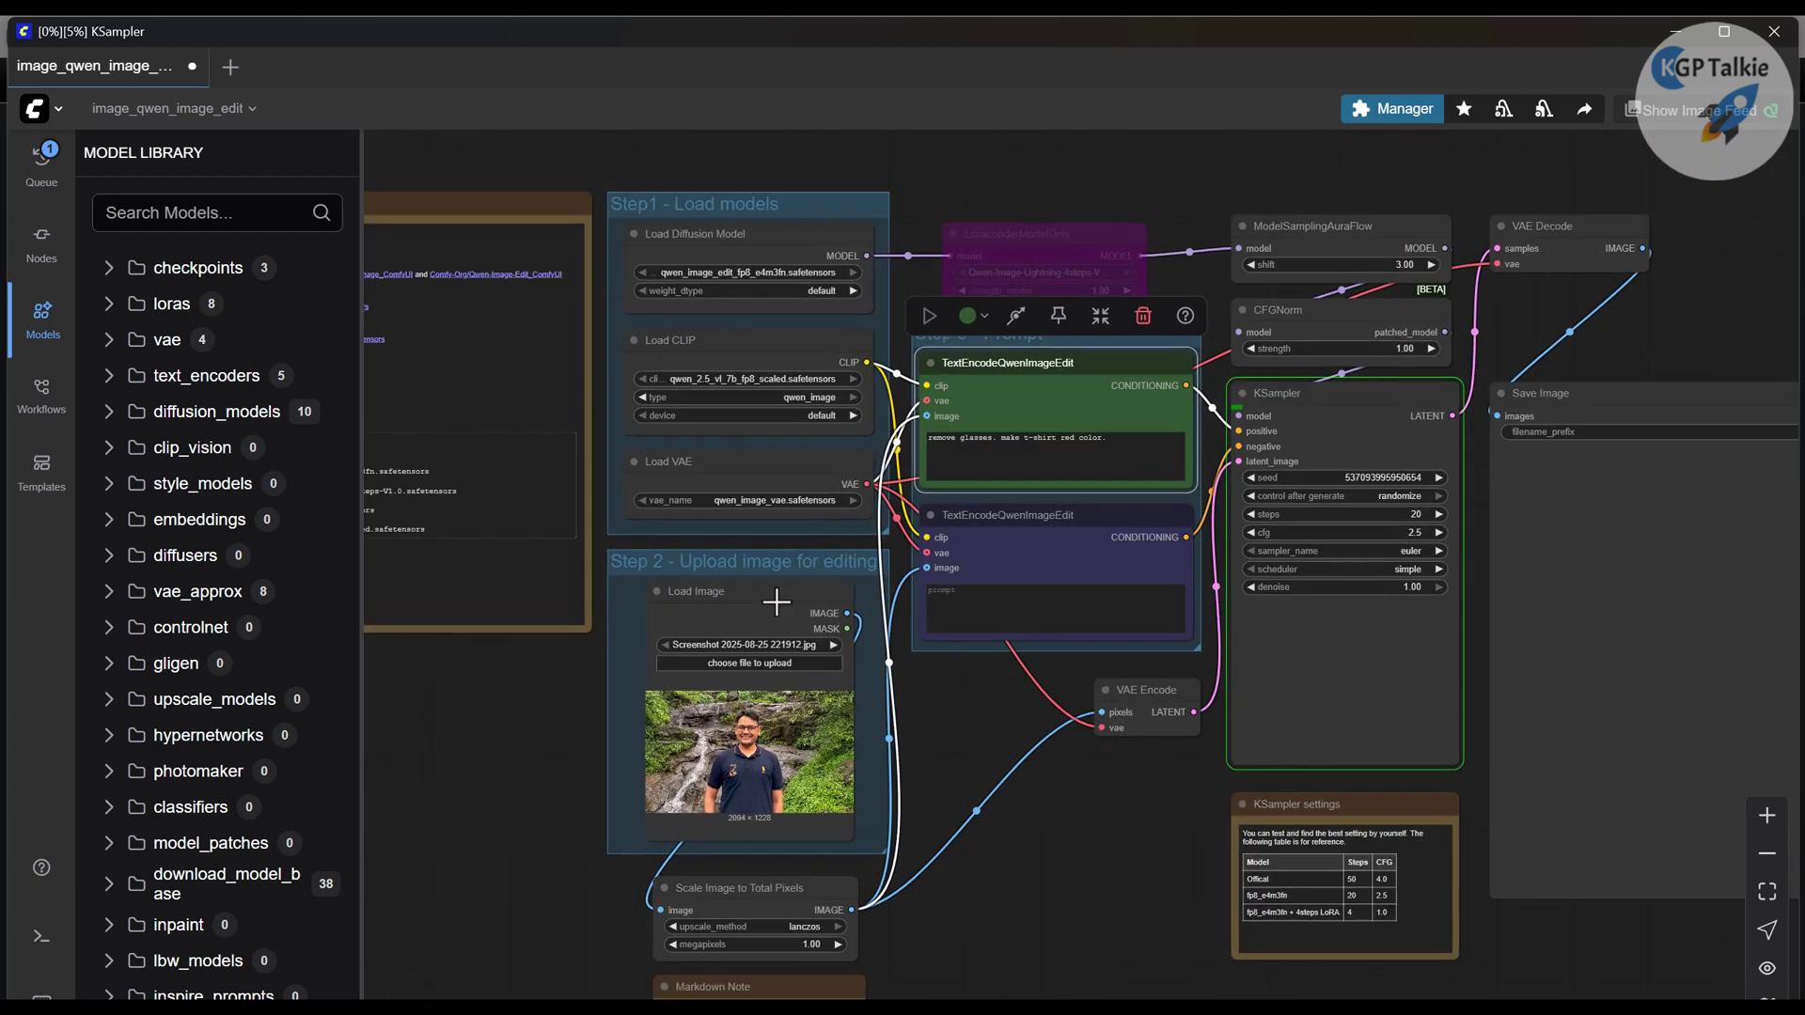
Step: Show the generation queue and compare the generated image with the positive prompt
click(54, 179)
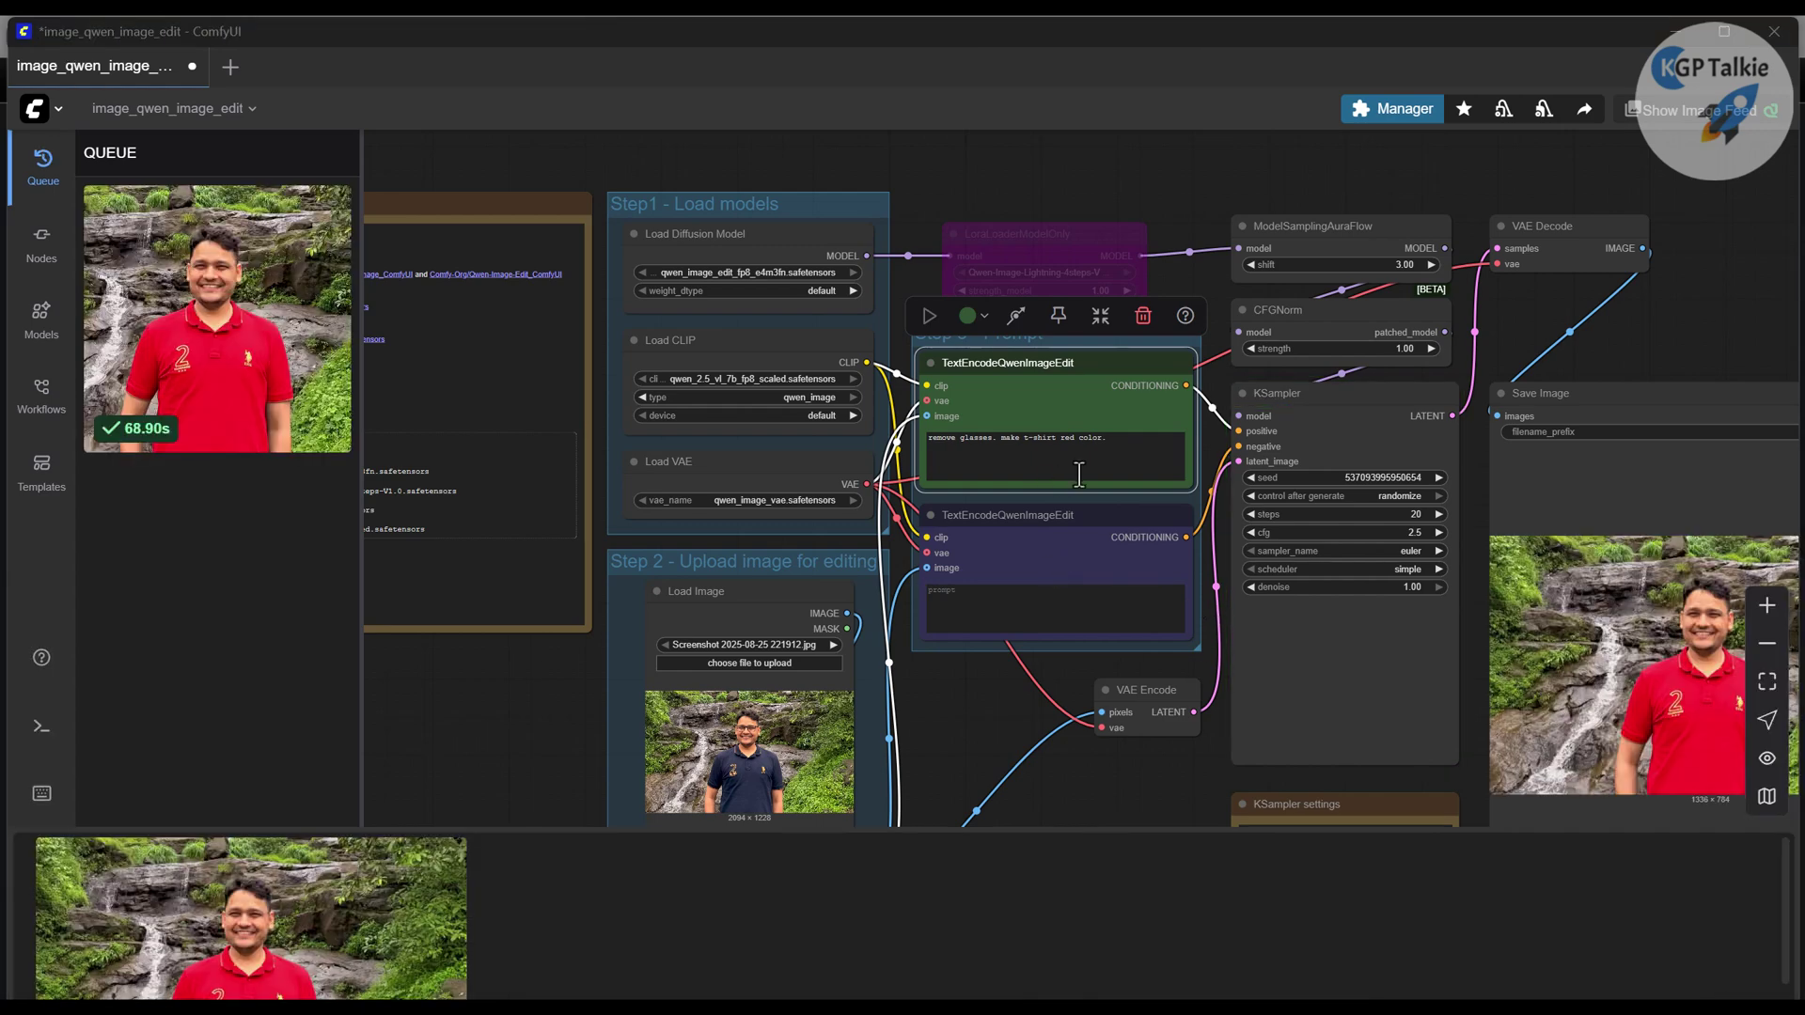
scroll(1053, 453, up, 8)
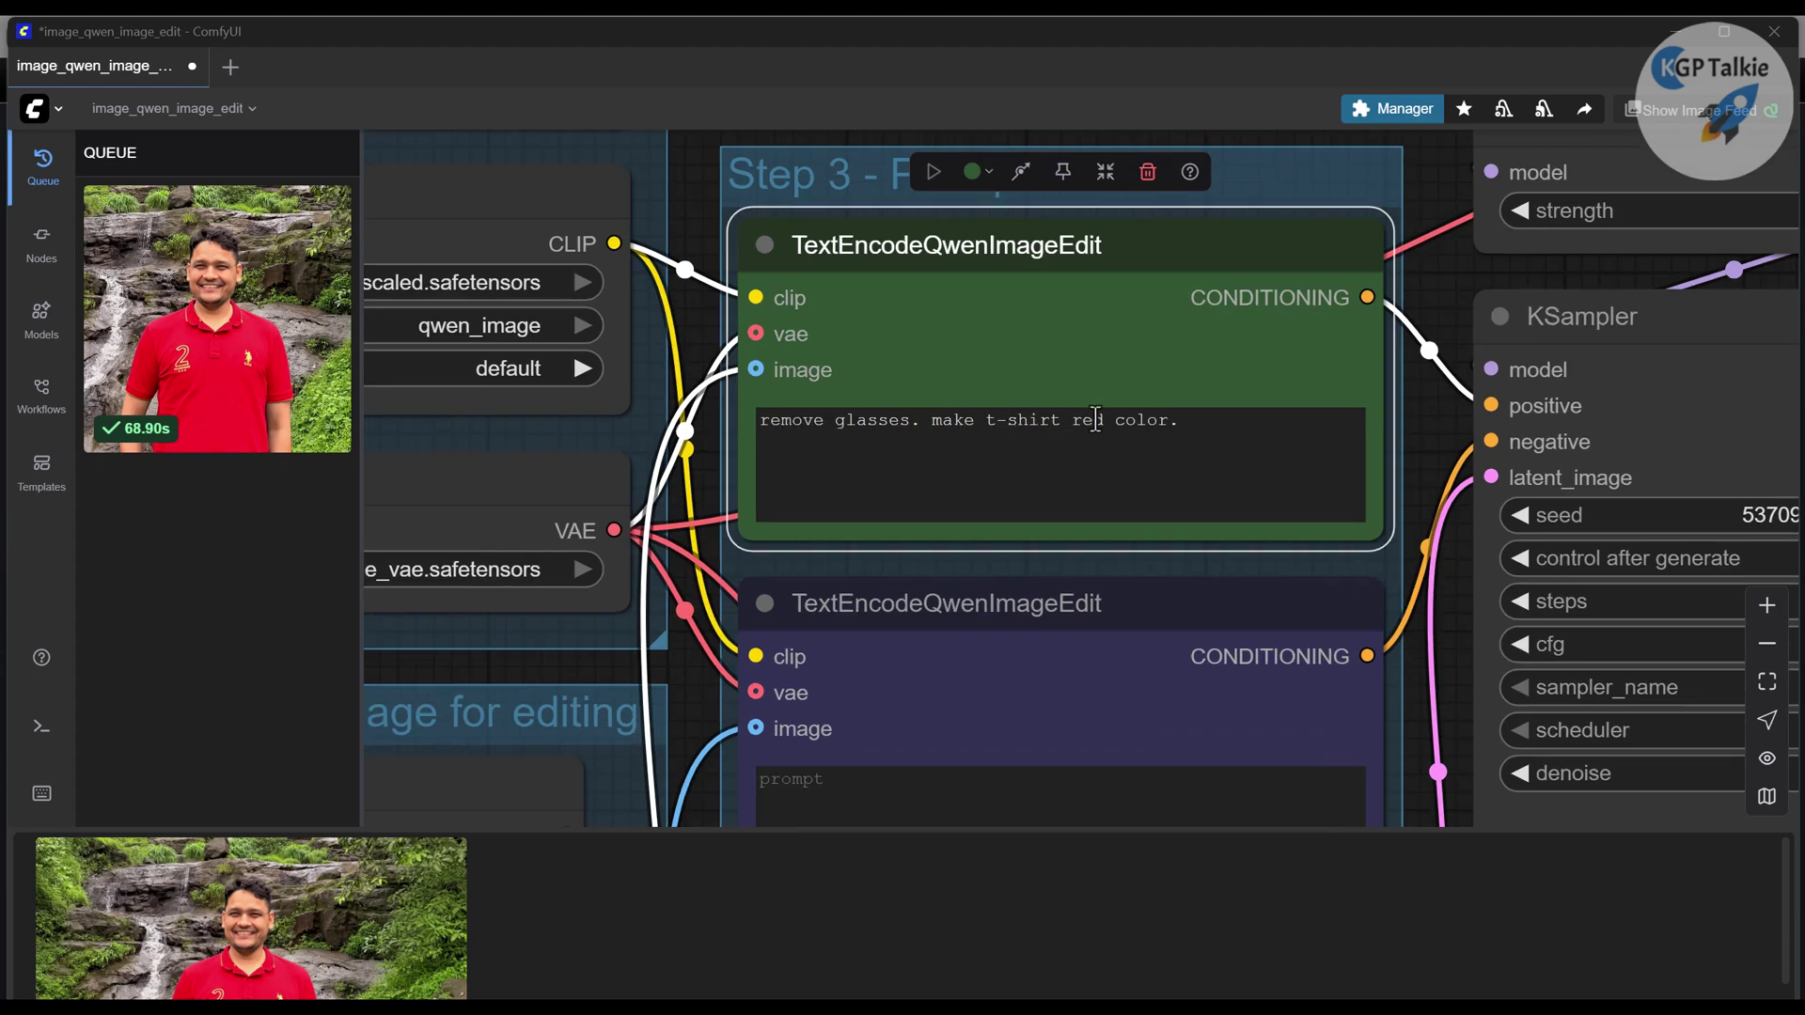
Step: Compare the source photo in the Load Image node with the full-size view of the generated image from the queue
scroll(850, 542, down, 10)
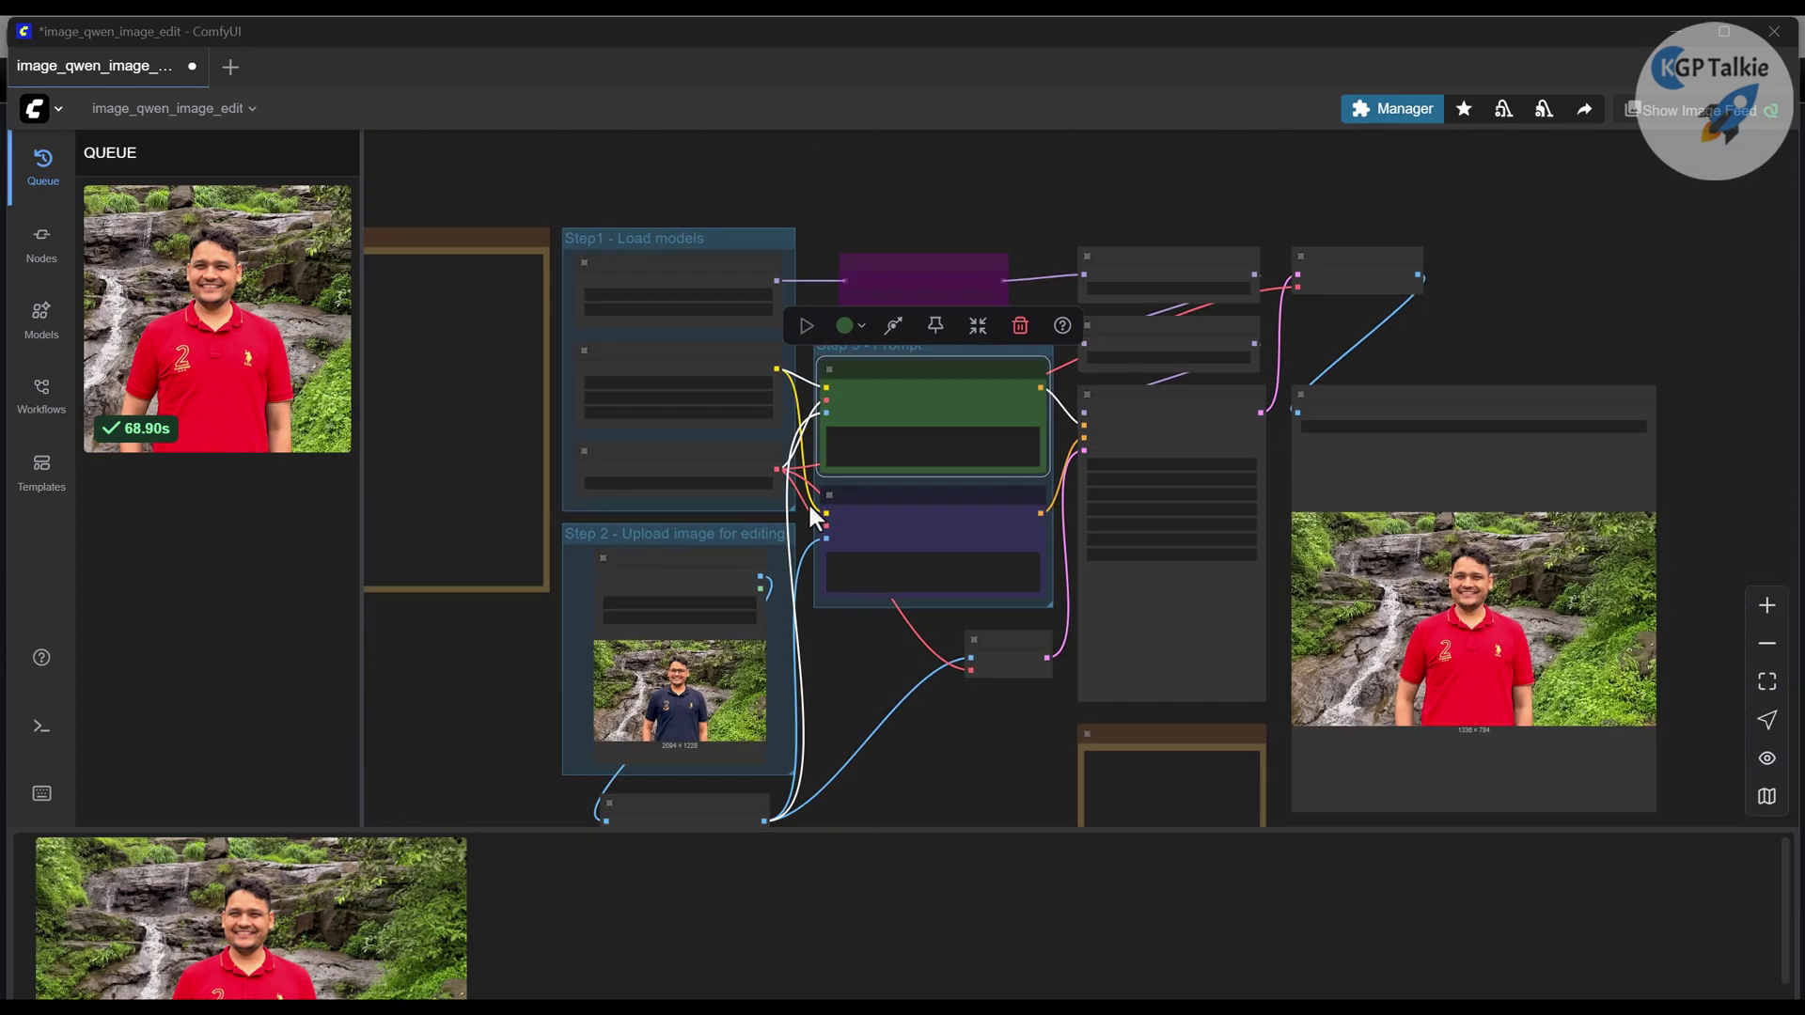
scroll(811, 515, up, 10)
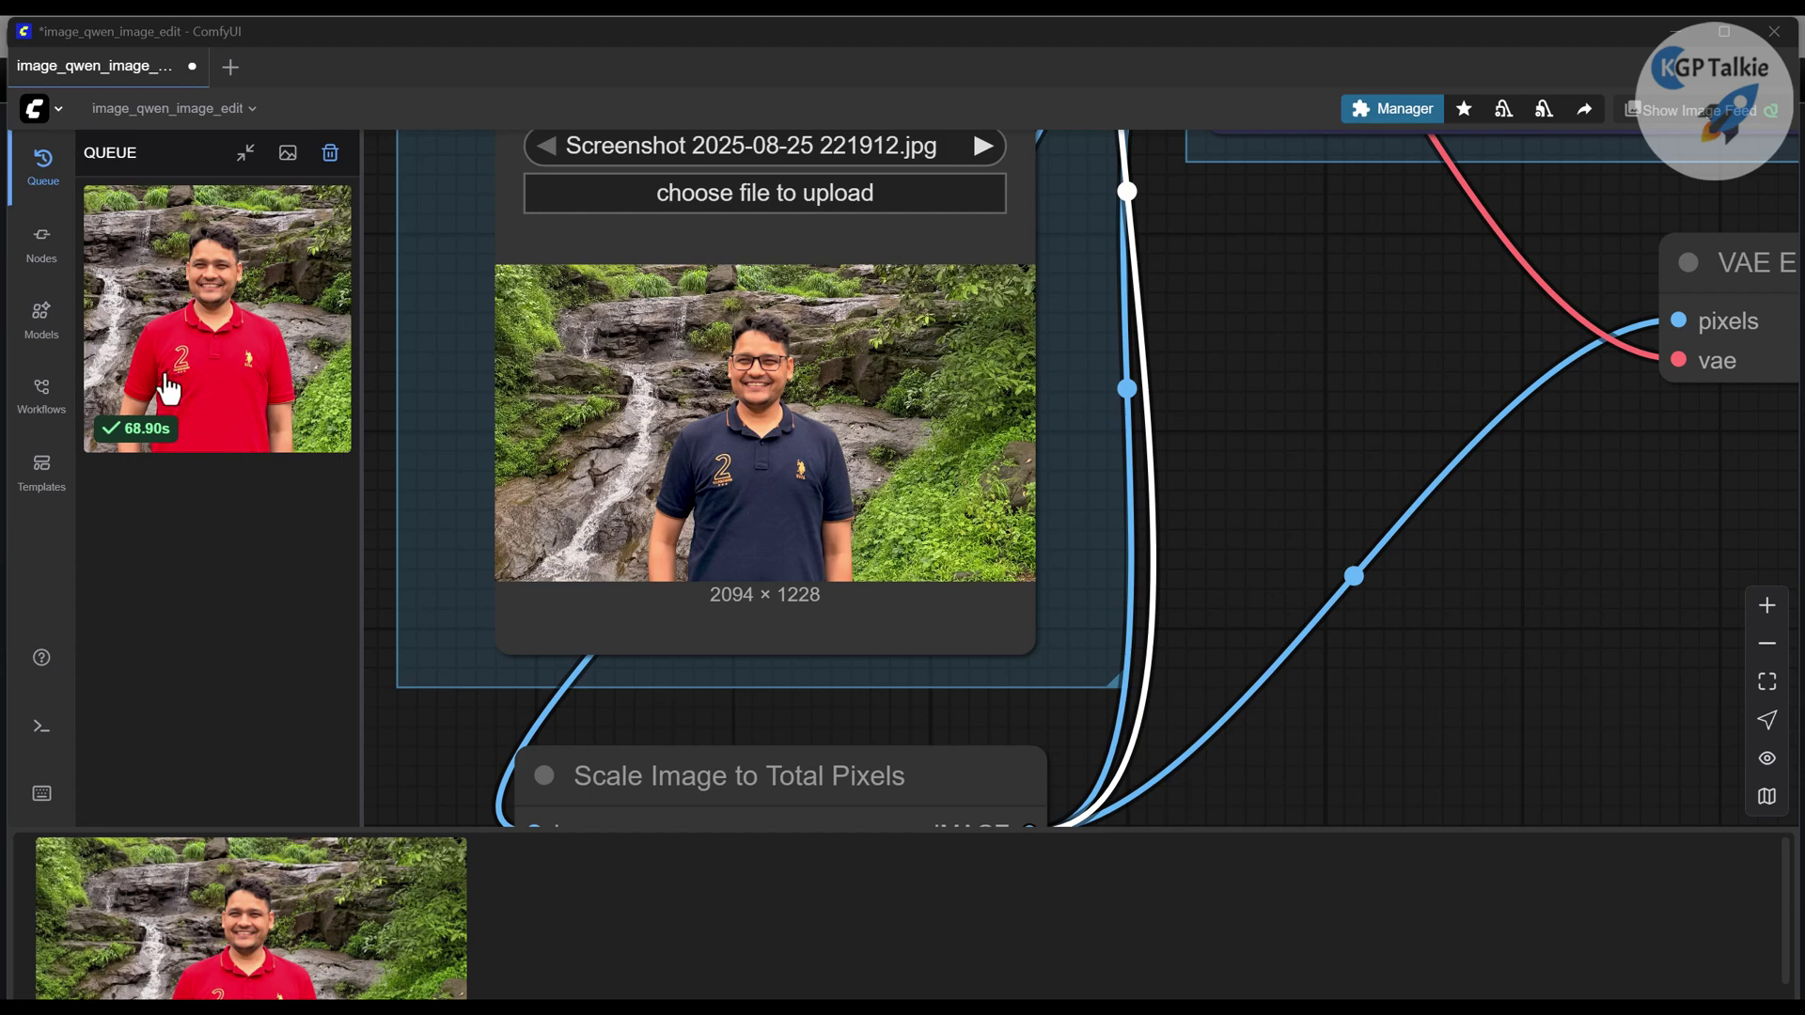
scroll(729, 372, up, 4)
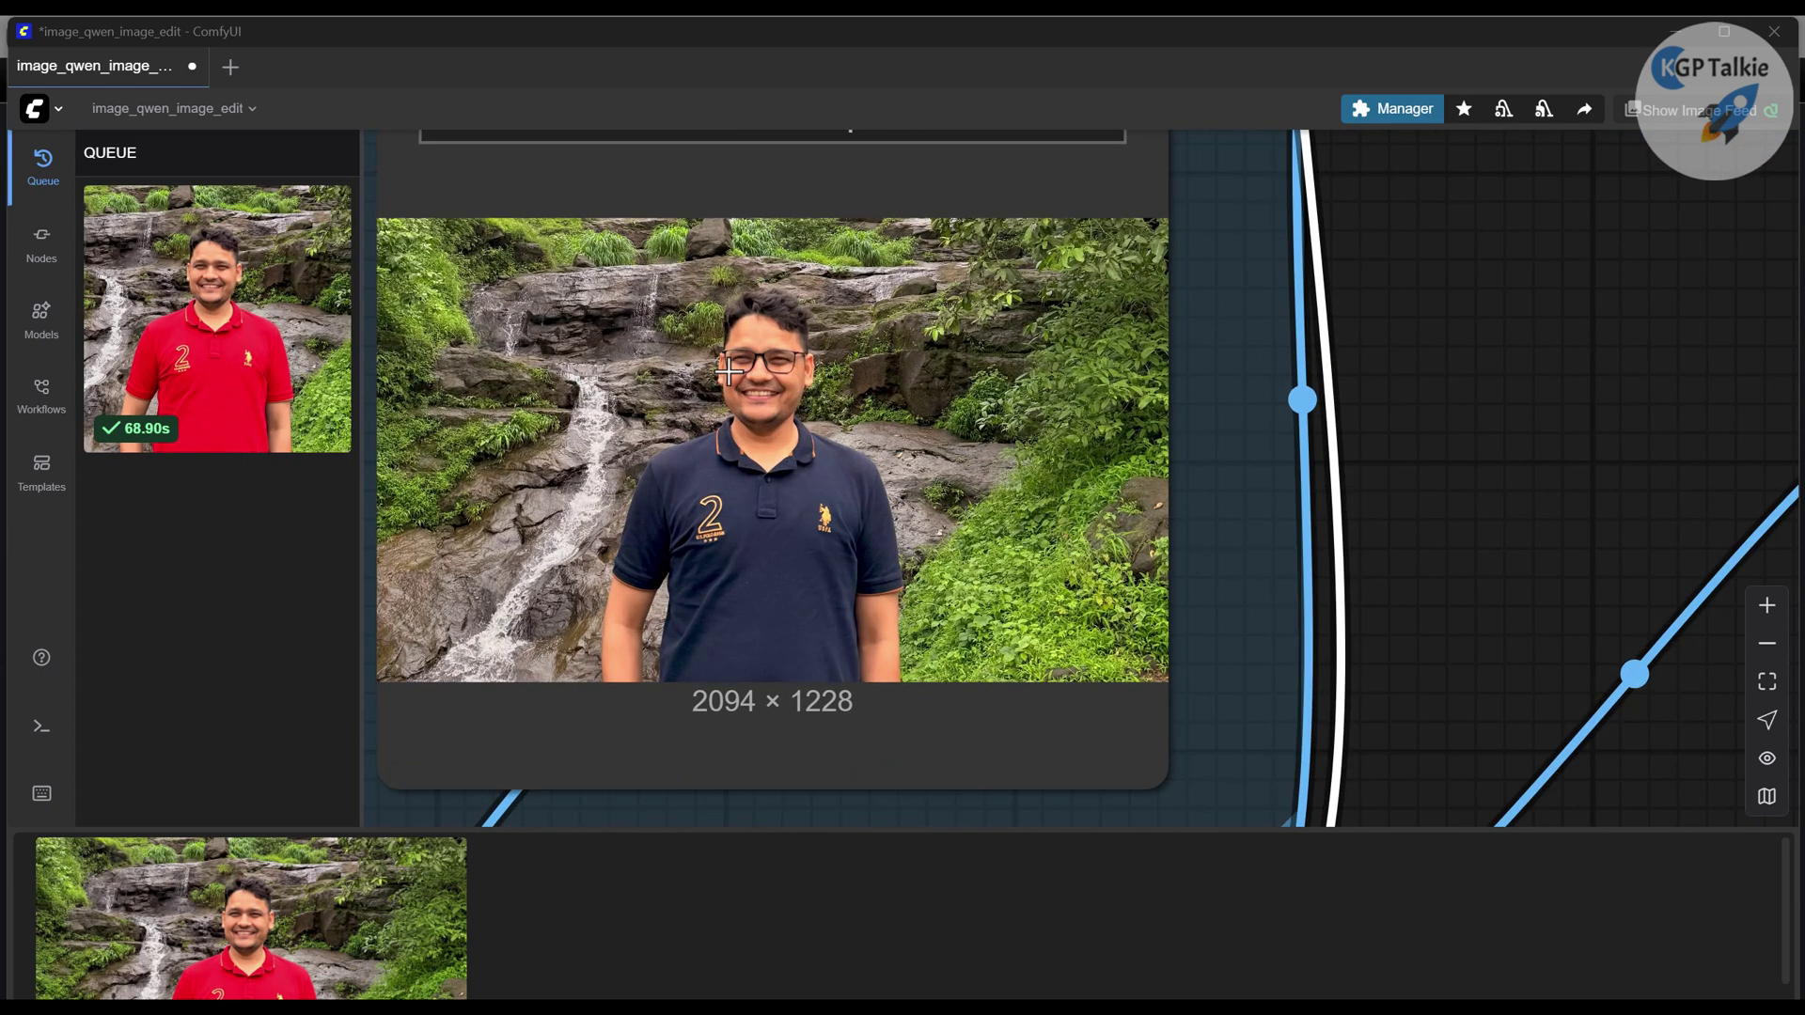
scroll(729, 371, up, 1)
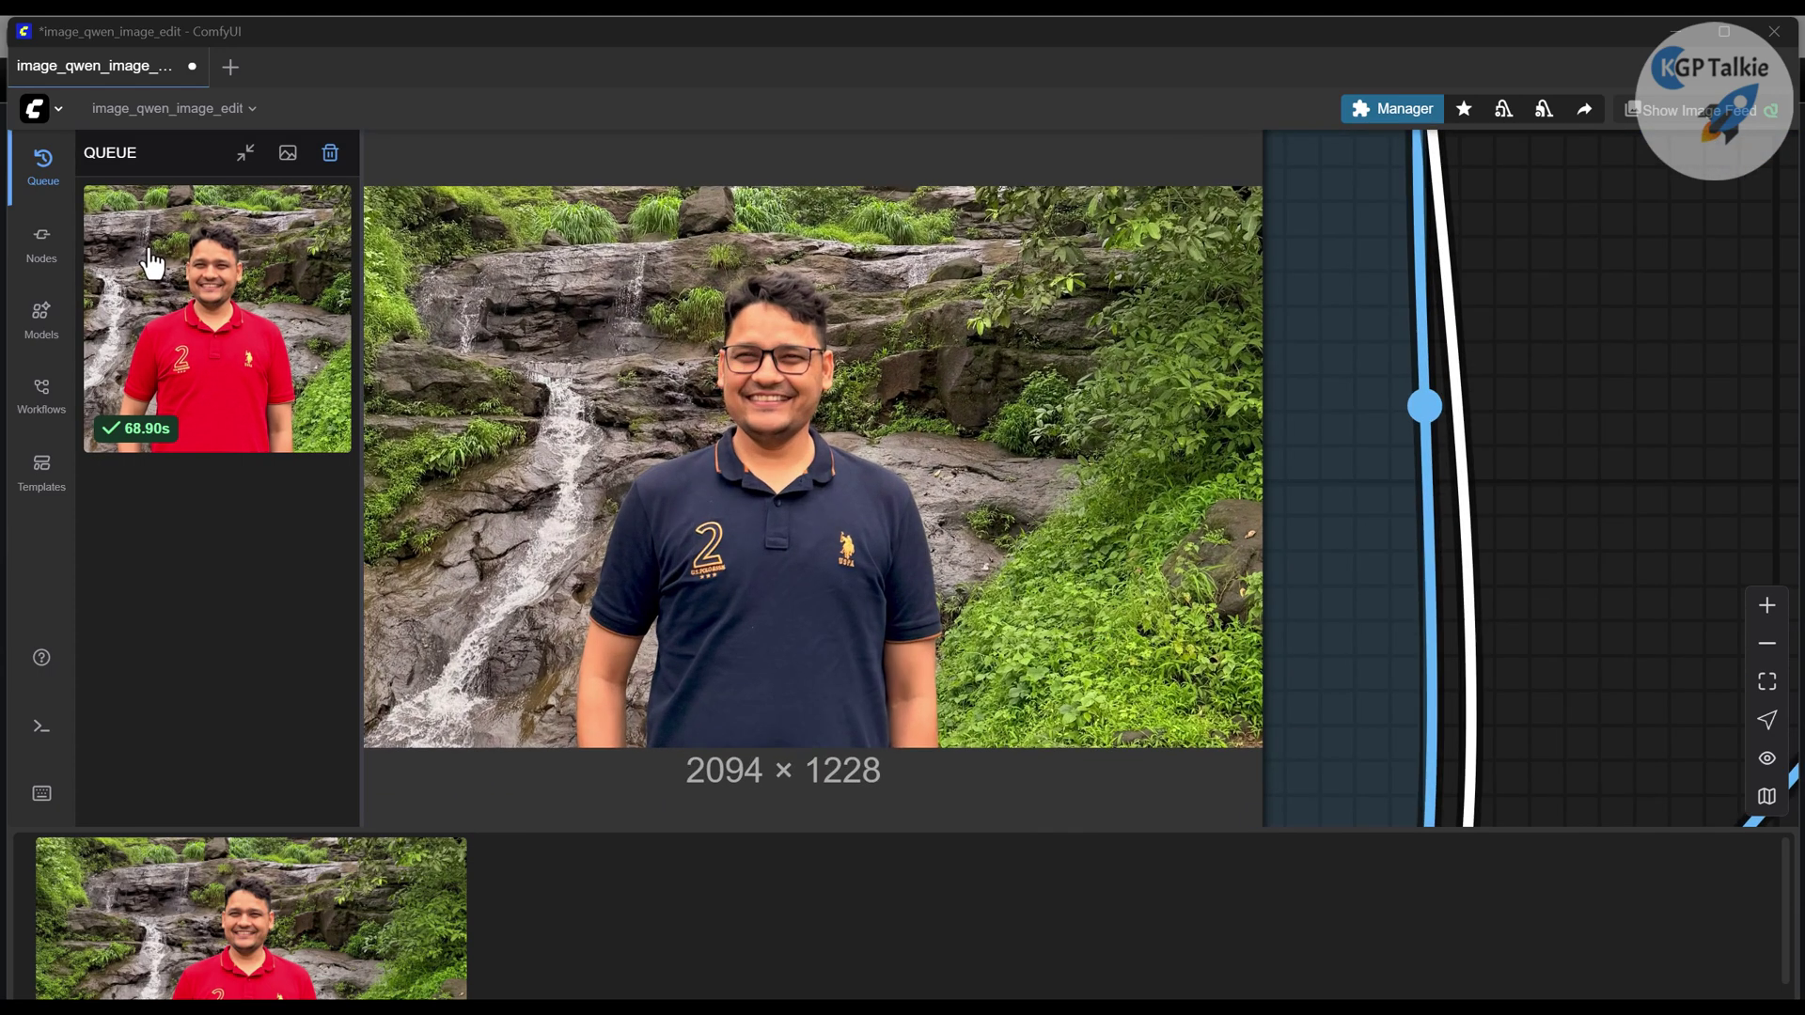
click(219, 289)
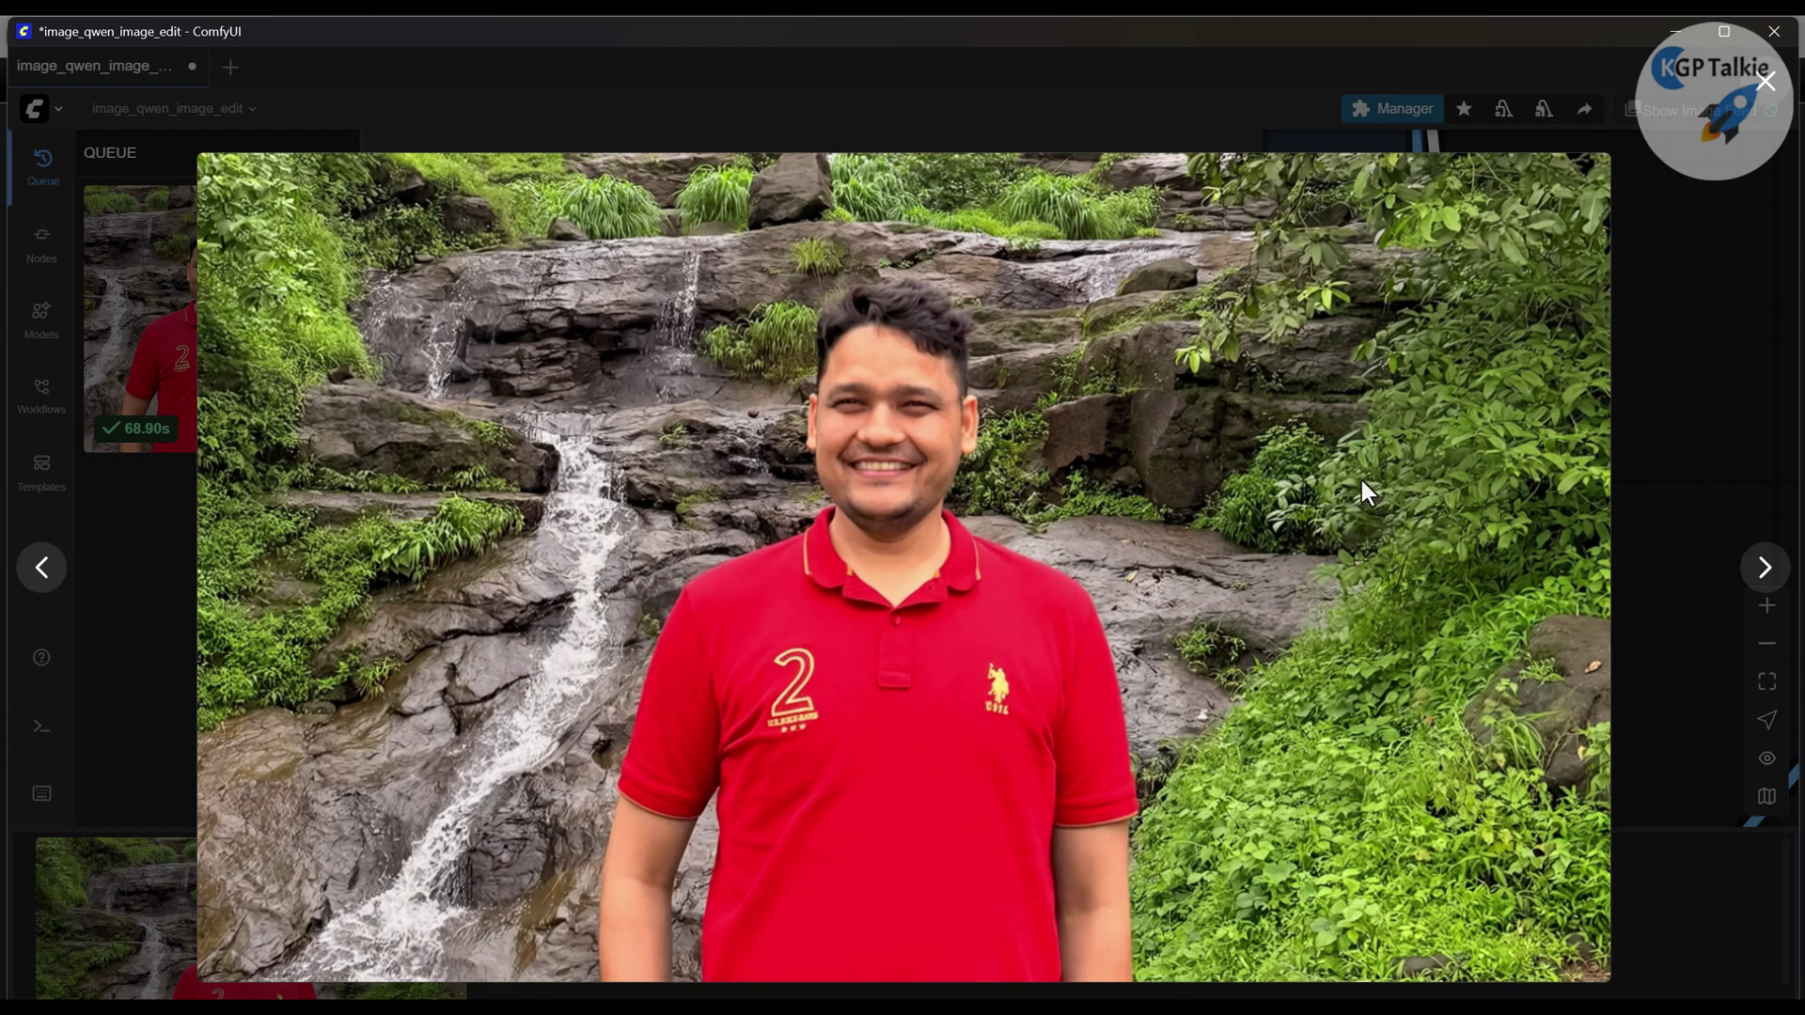
click(1719, 302)
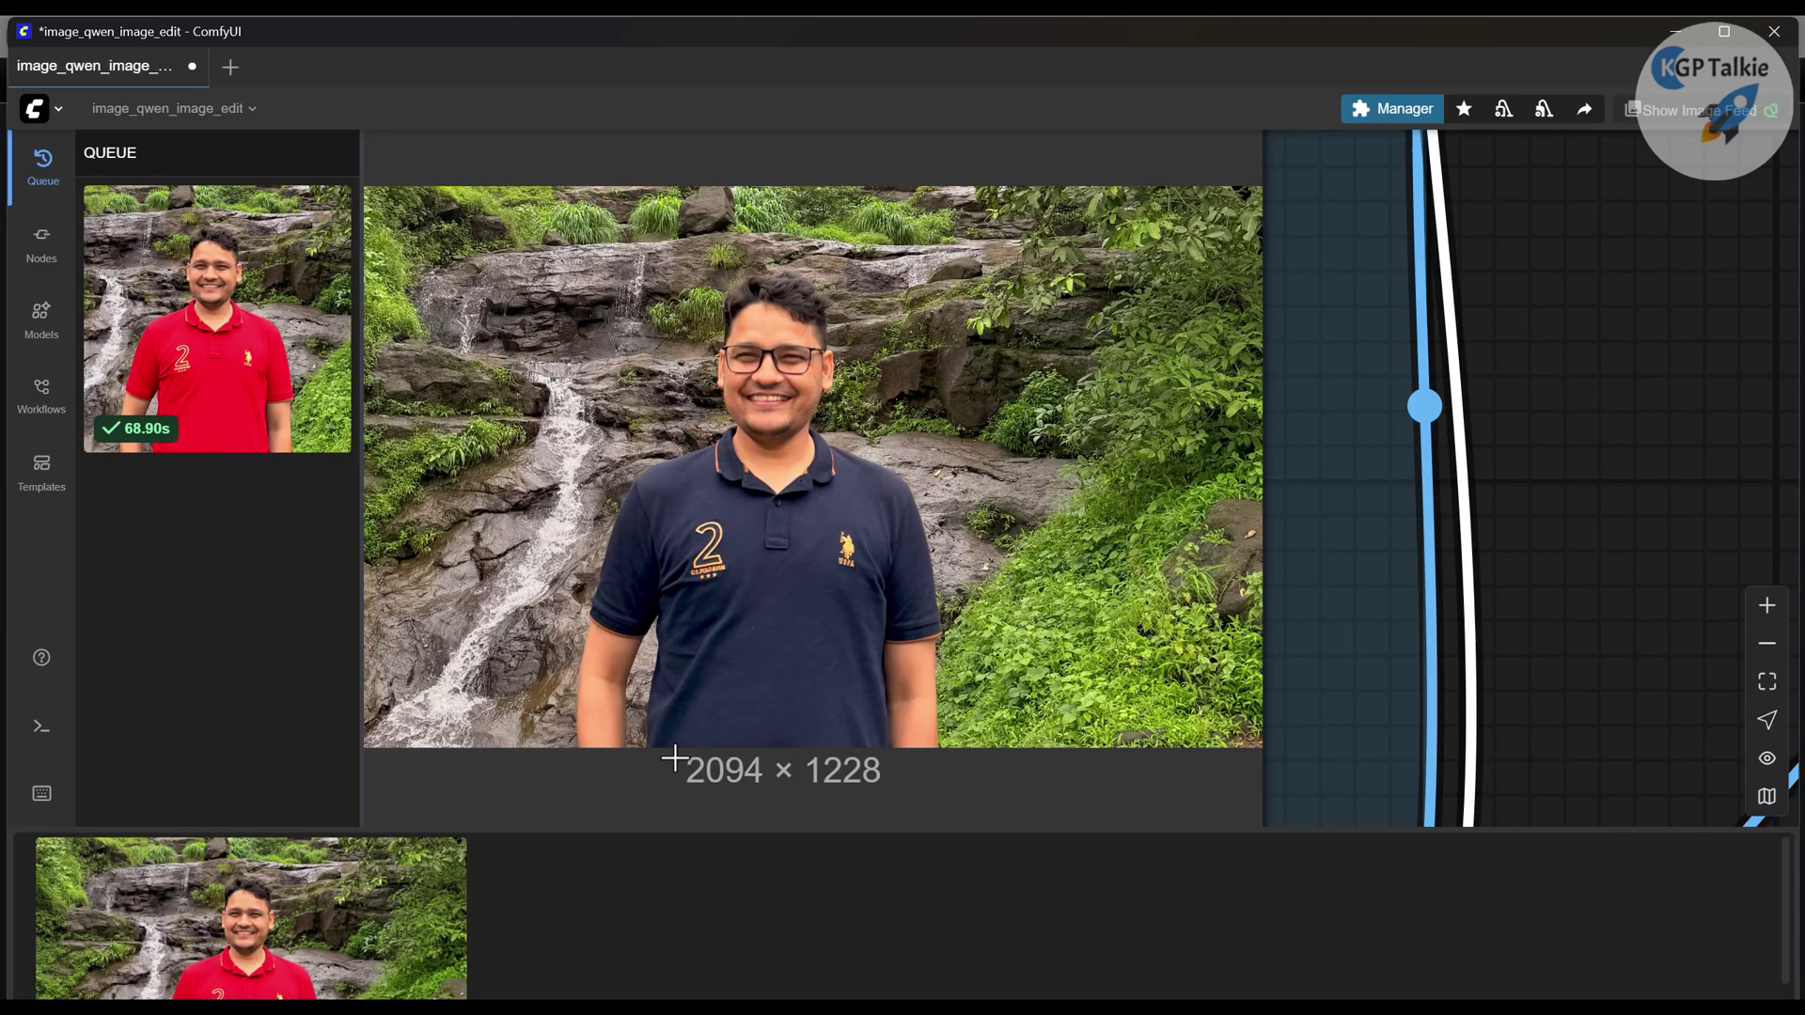
scroll(624, 859, down, 1)
scroll(814, 633, down, 5)
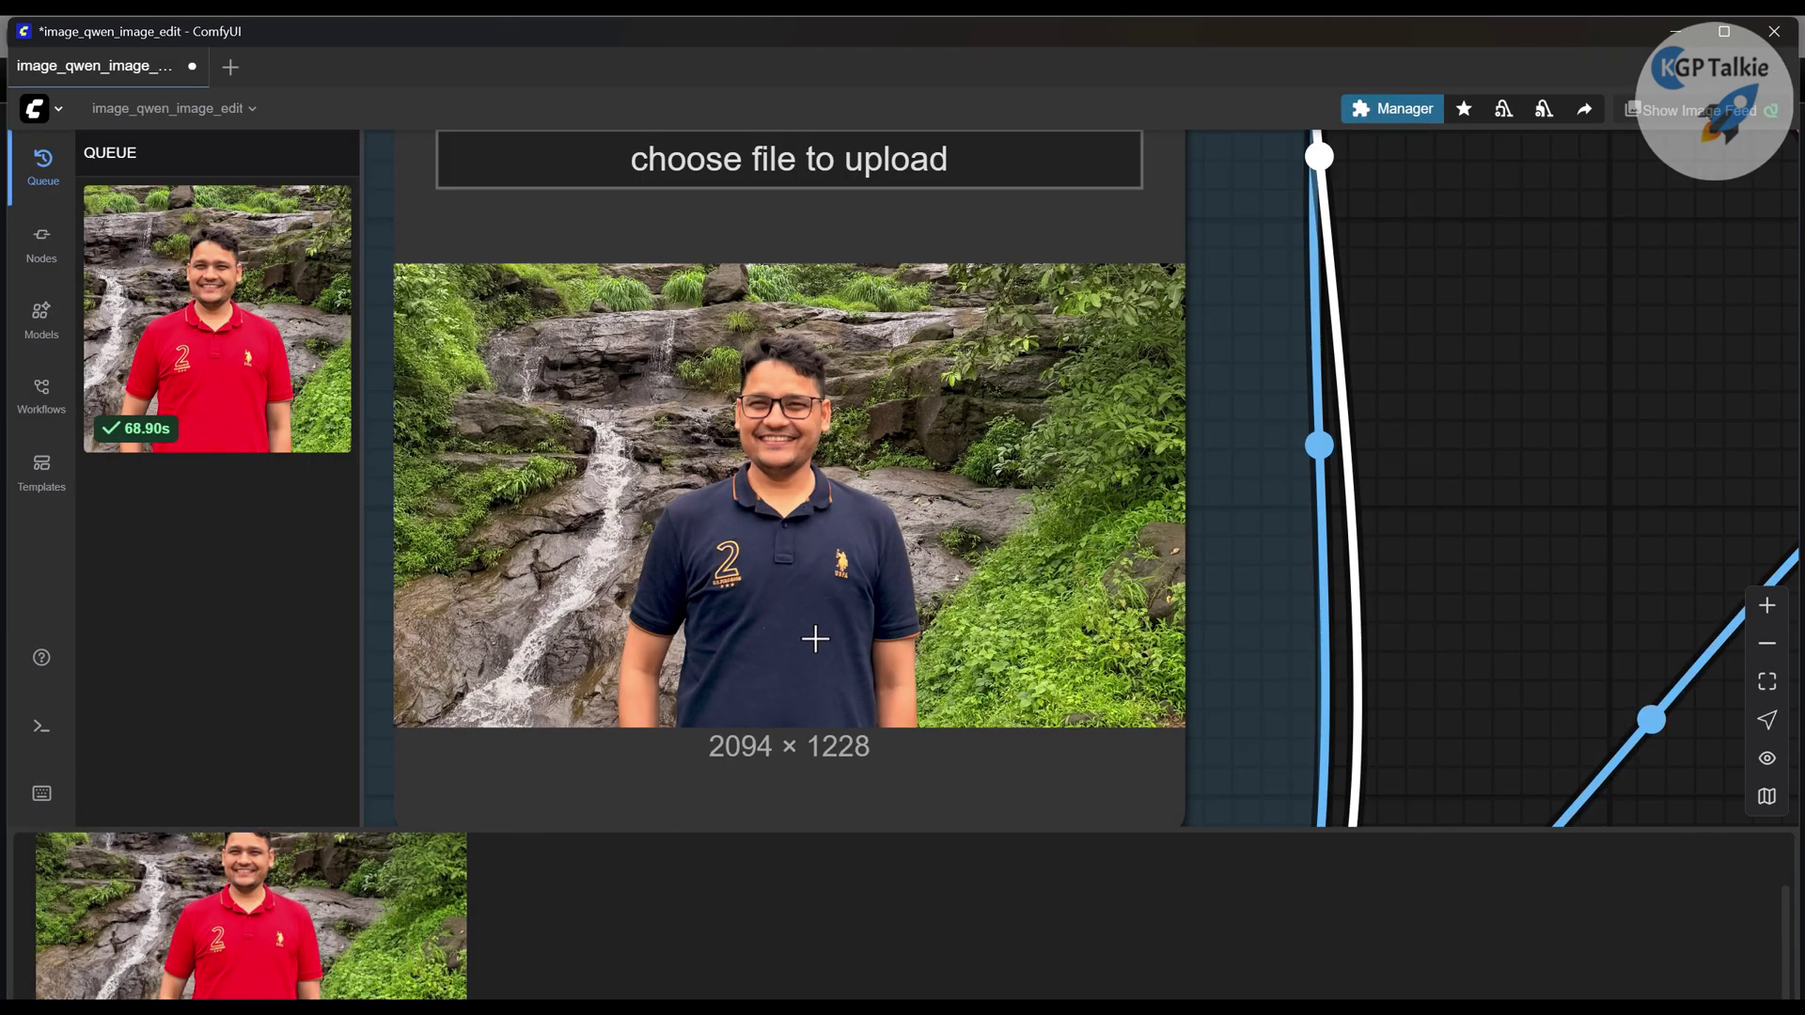
scroll(525, 793, down, 1)
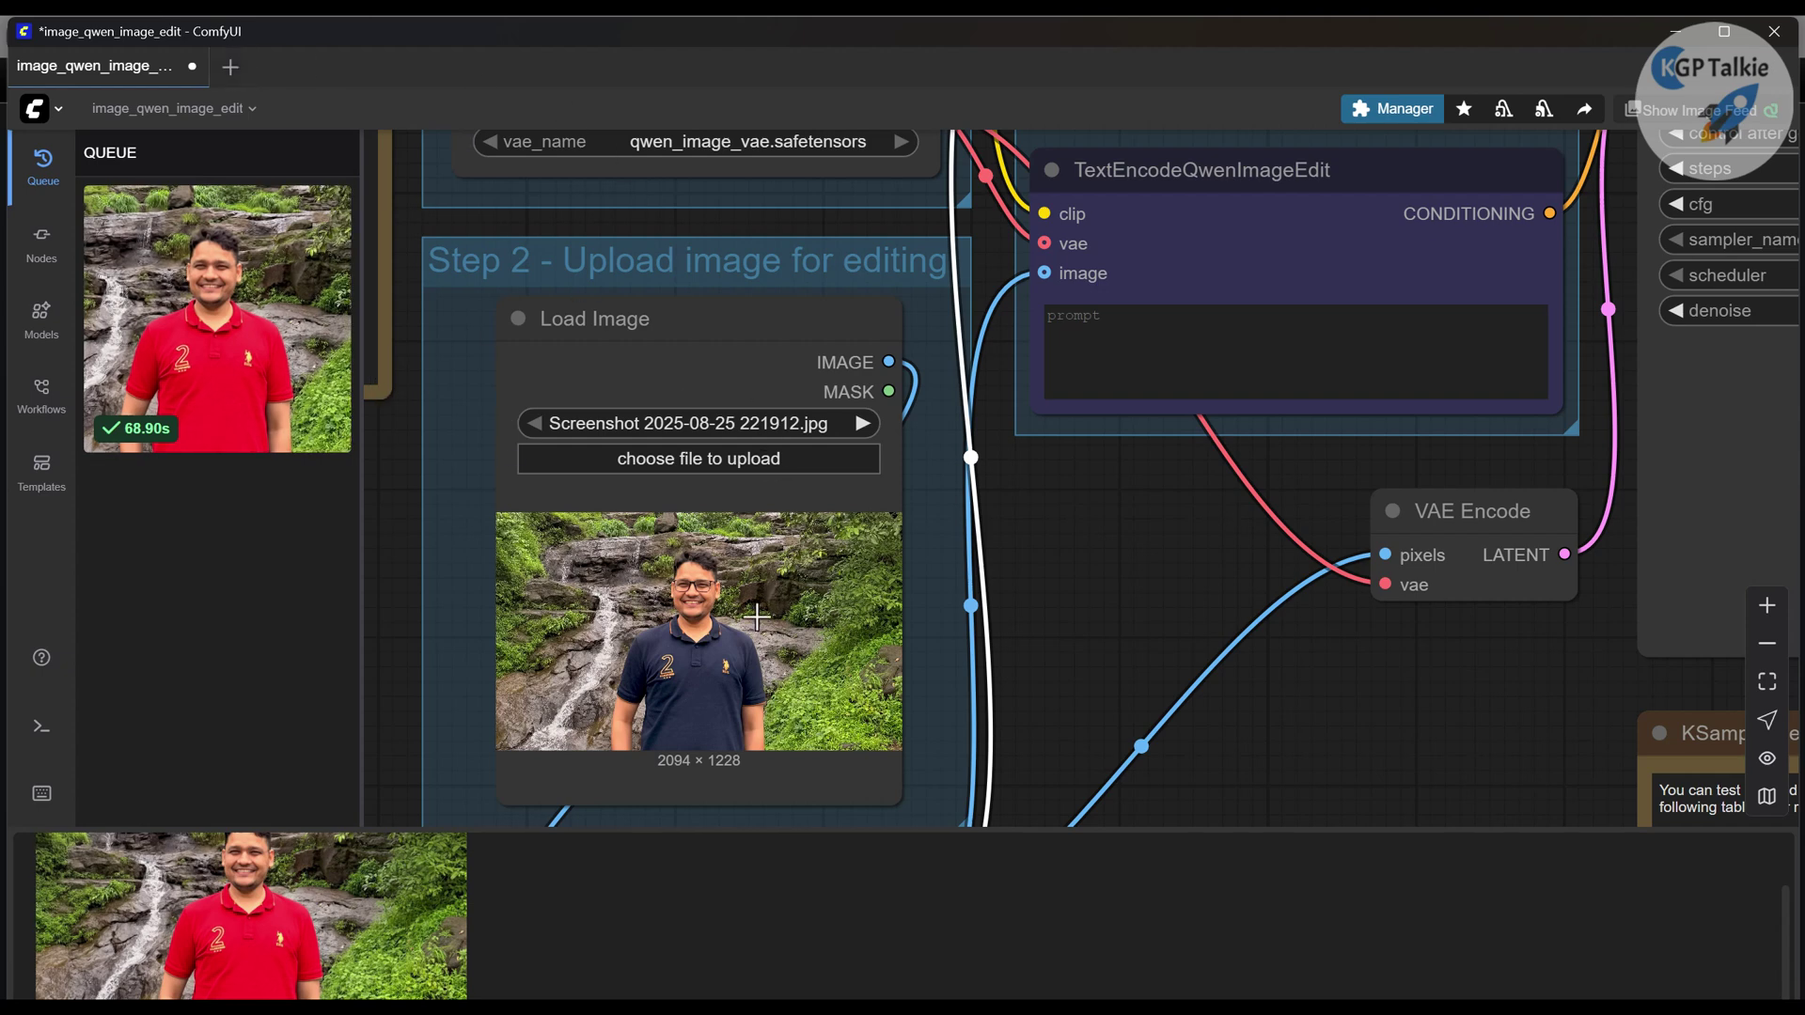
scroll(752, 621, down, 3)
scroll(941, 649, down, 1)
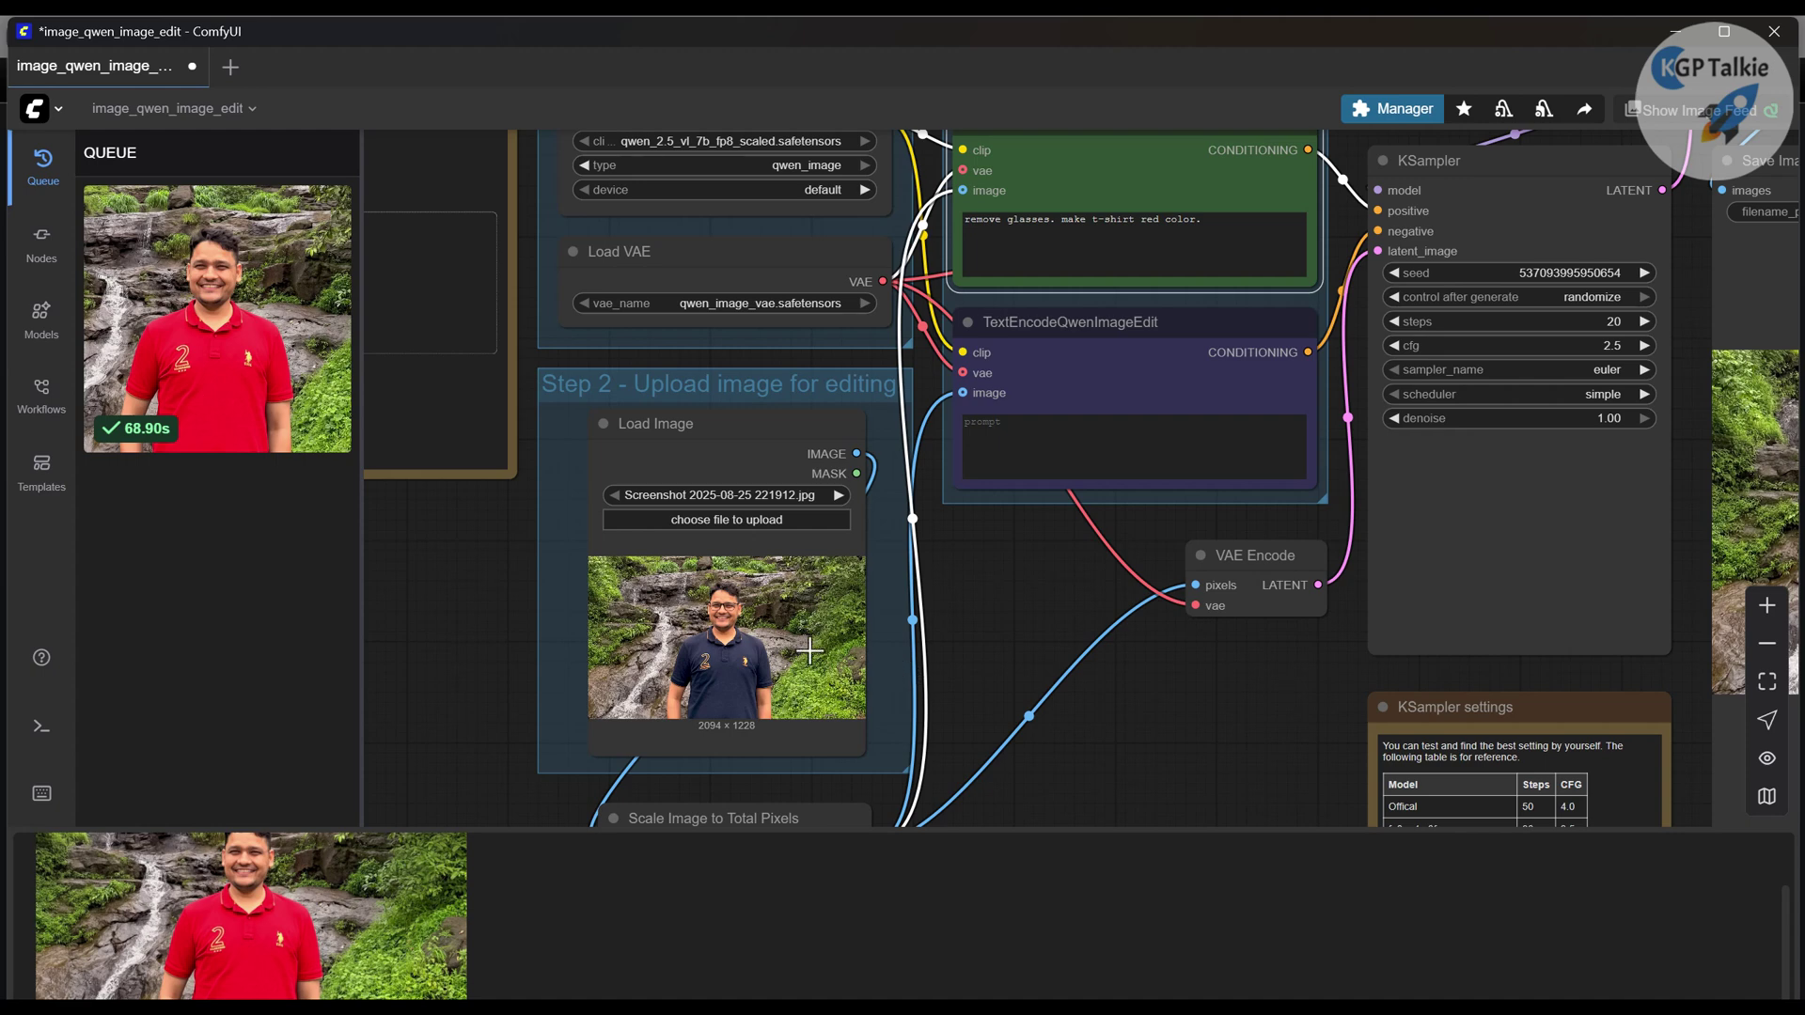